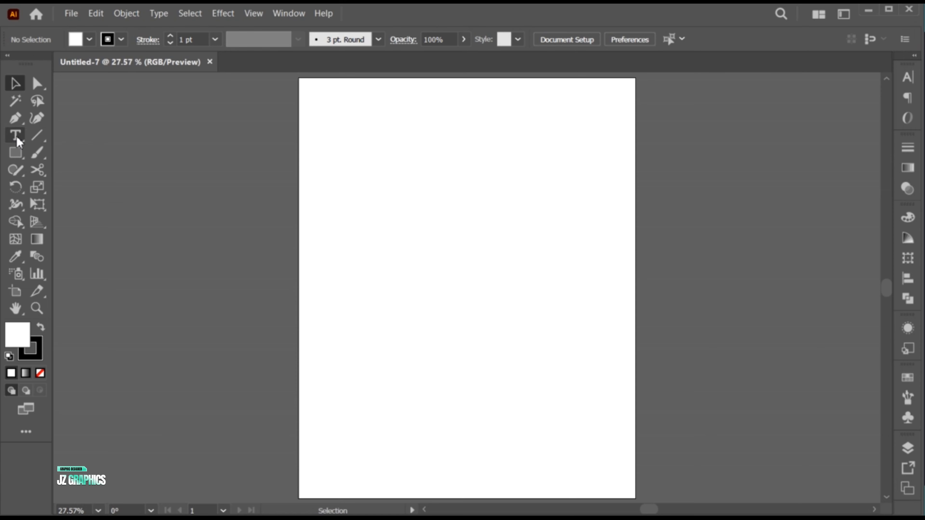
Add point text at 72 pt on the artboard reading "ST", "YLI" and "SH" on three separate lines.
left_click(16, 136)
left_click(403, 230)
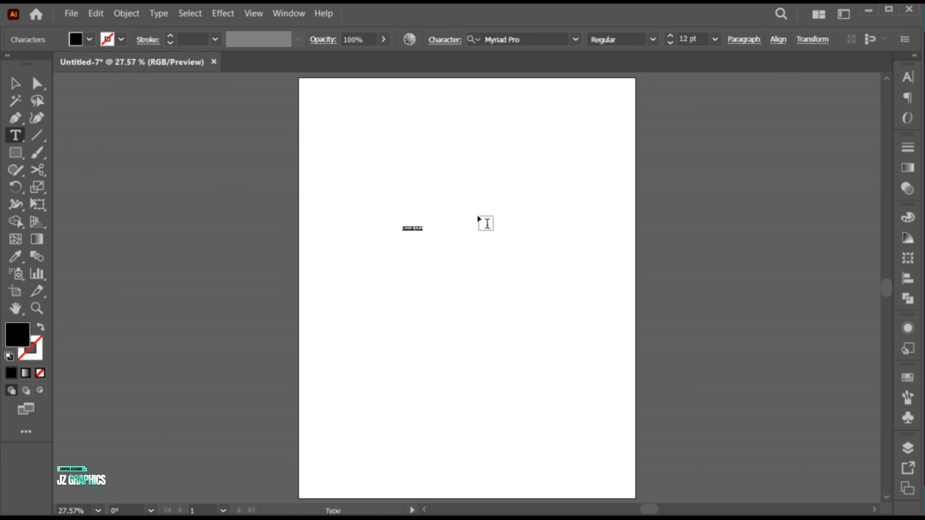
left_click(715, 39)
left_click(736, 297)
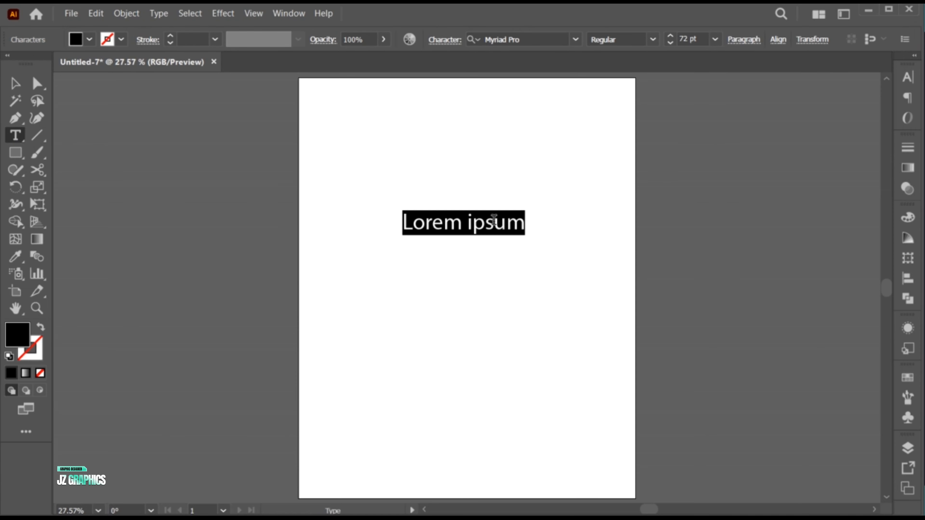
type("ST")
key("Return")
type("YLI")
key("Return")
type("SH")
key("Escape")
Change the font of the three-line text to Montserrat Black.
left_click(907, 78)
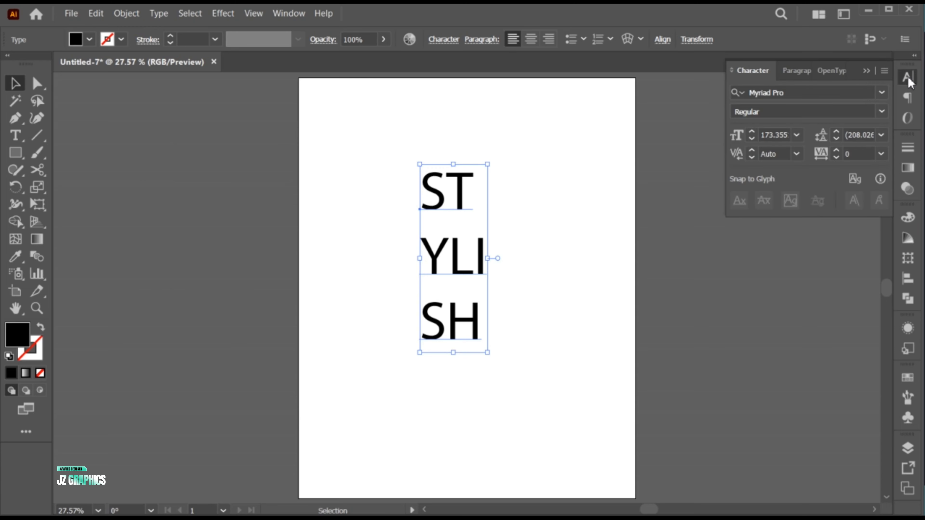
left_click(790, 93)
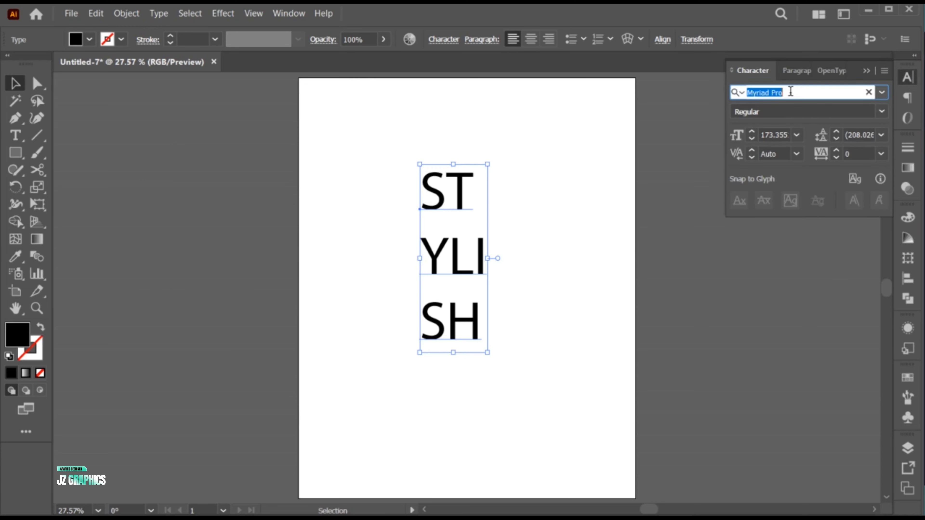
type("montserrat")
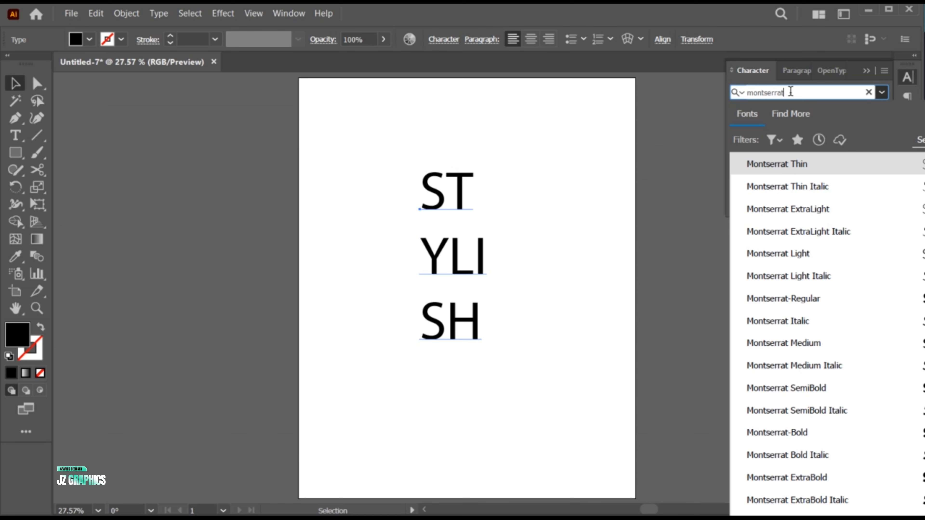
type(" b")
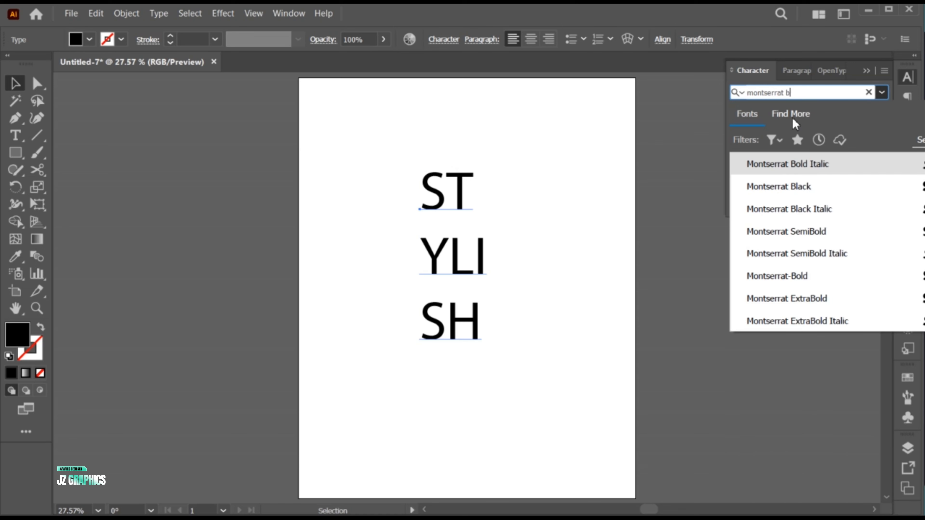
left_click(806, 187)
Set the three-line text's font size to 333 pt and its leading to 259 pt.
double_click(777, 136)
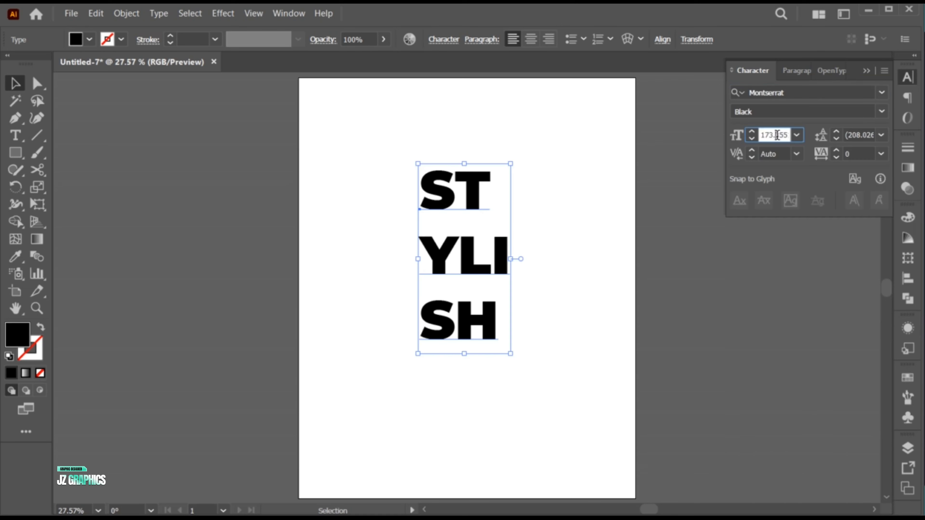
type("33")
type("3")
key("Return")
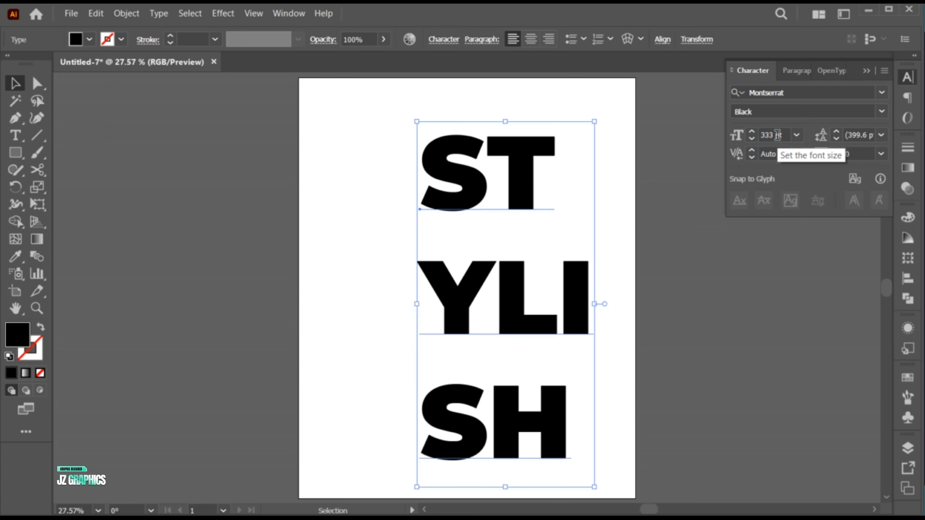
double_click(852, 134)
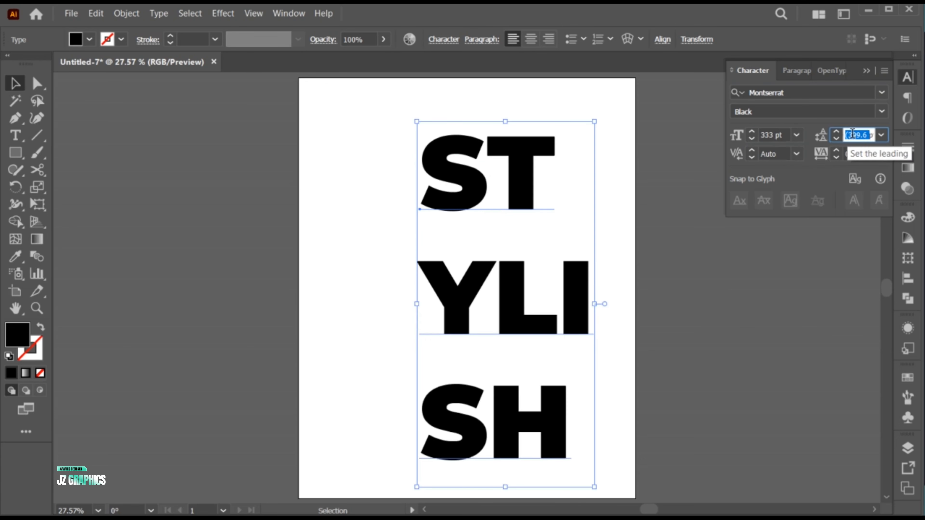
type("259")
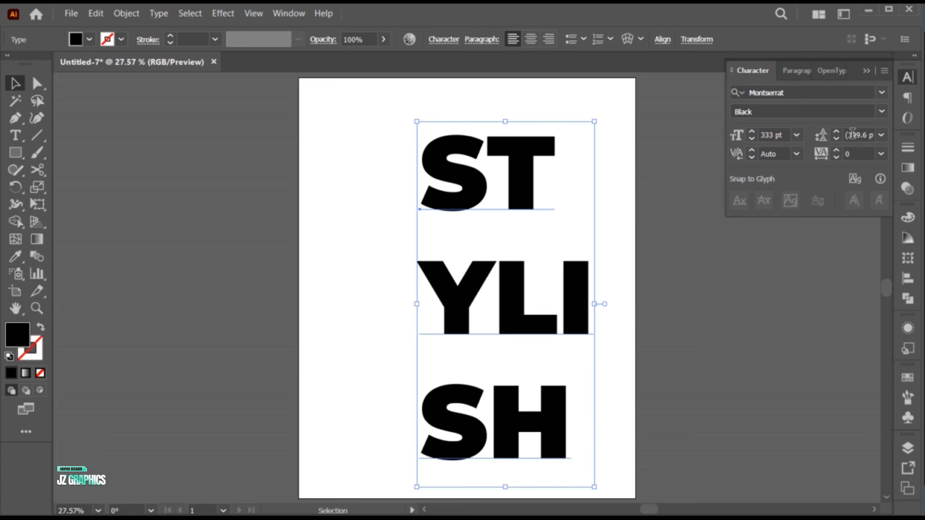
key("Return")
Tighten the text's tracking to -5 and collapse the character settings.
left_click(882, 154)
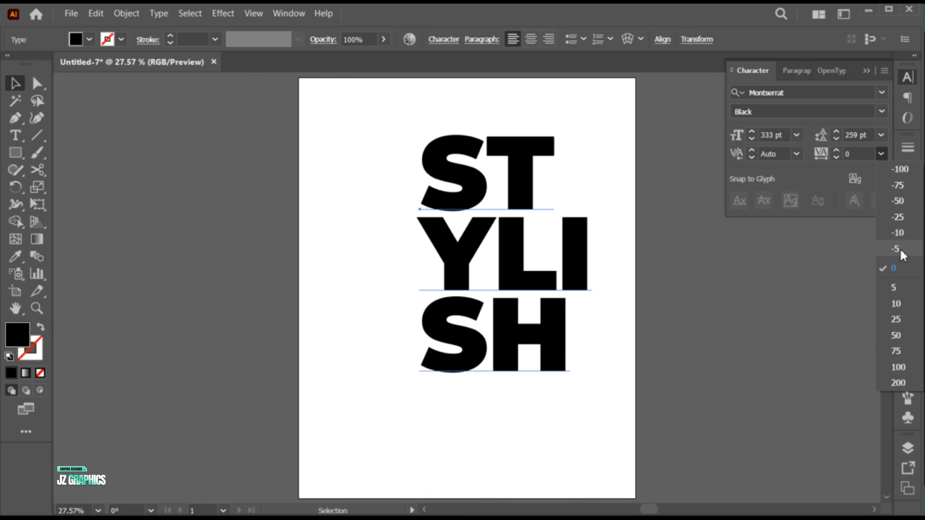
left_click(900, 248)
left_click(868, 72)
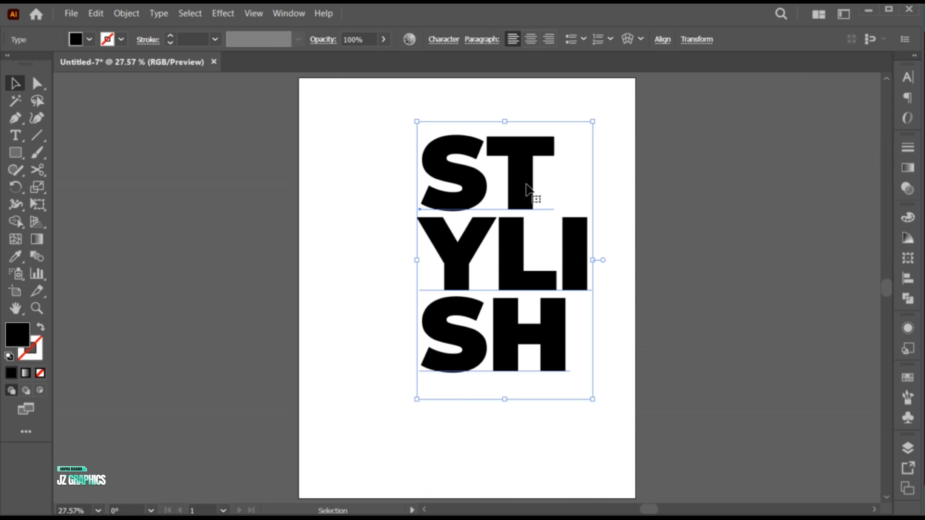
Move the STYLISH text towards the middle of the artboard and convert it to outlines.
left_click_drag(514, 198, 487, 217)
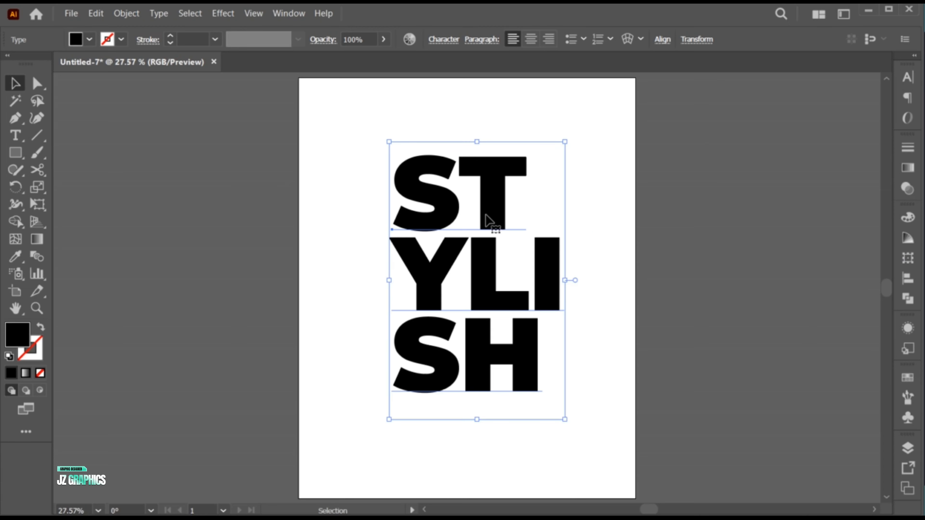
right_click(423, 213)
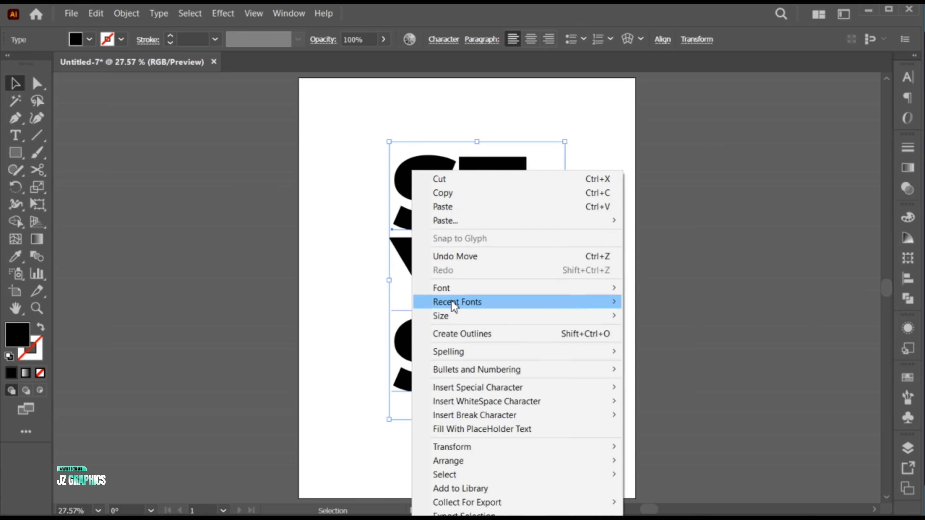
left_click(463, 335)
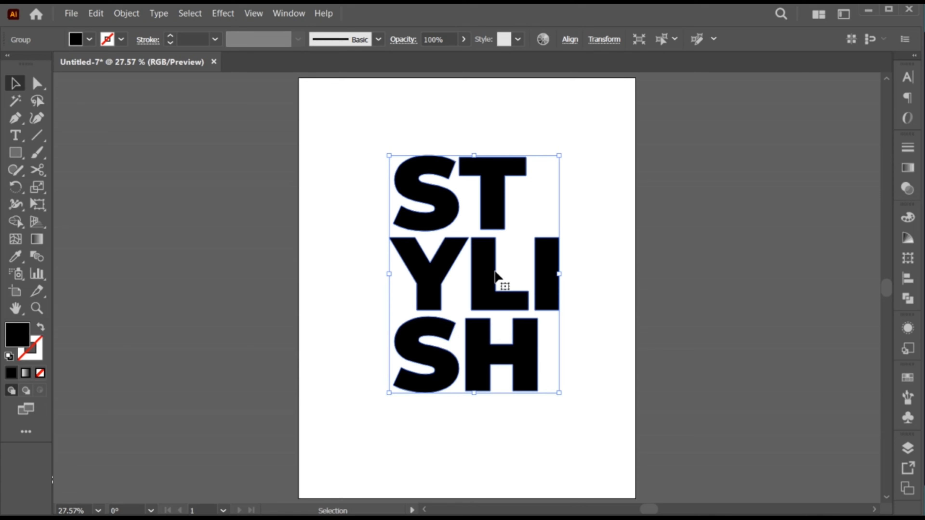
Center the outlined STYLISH lettering horizontally and vertically on the artboard, then deselect it.
left_click(570, 39)
left_click(442, 81)
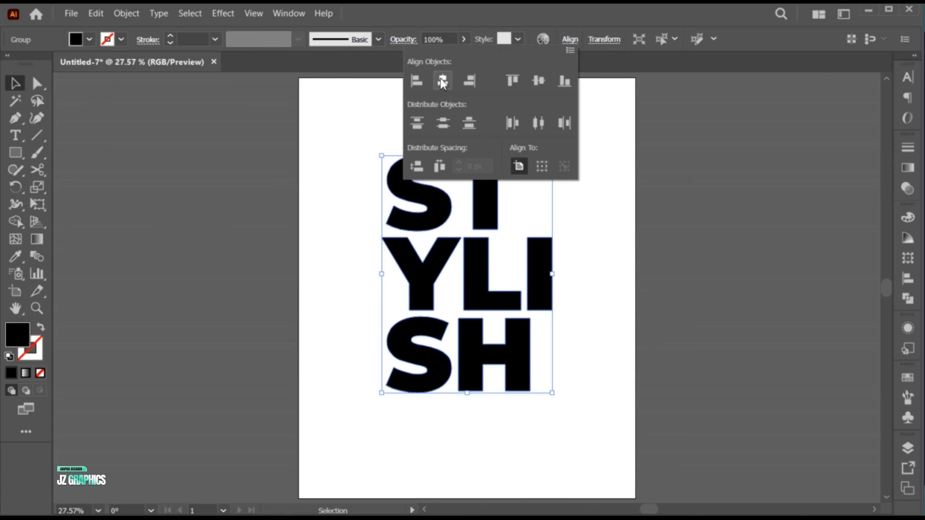
left_click(537, 81)
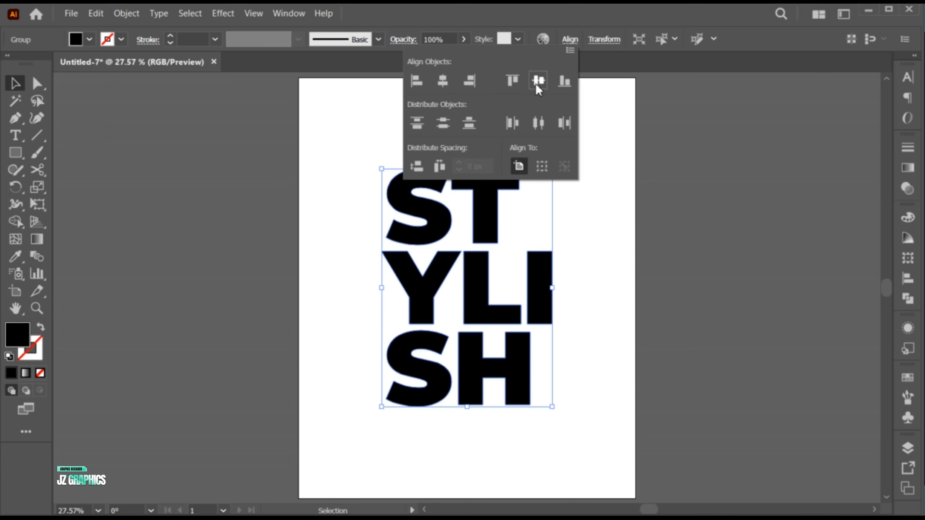
left_click(564, 42)
left_click(564, 200)
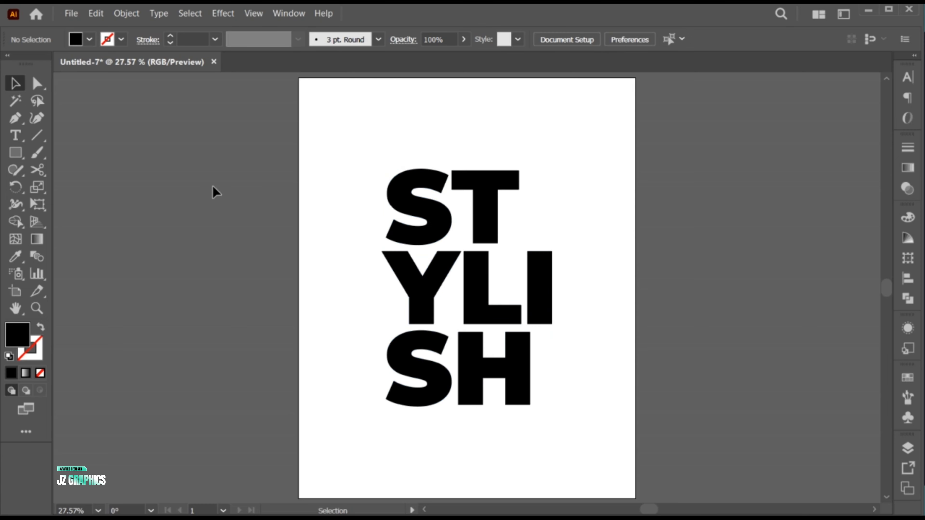
Create a rectangle 1080 px wide and 1350 px high.
left_click(22, 156)
left_click(363, 159)
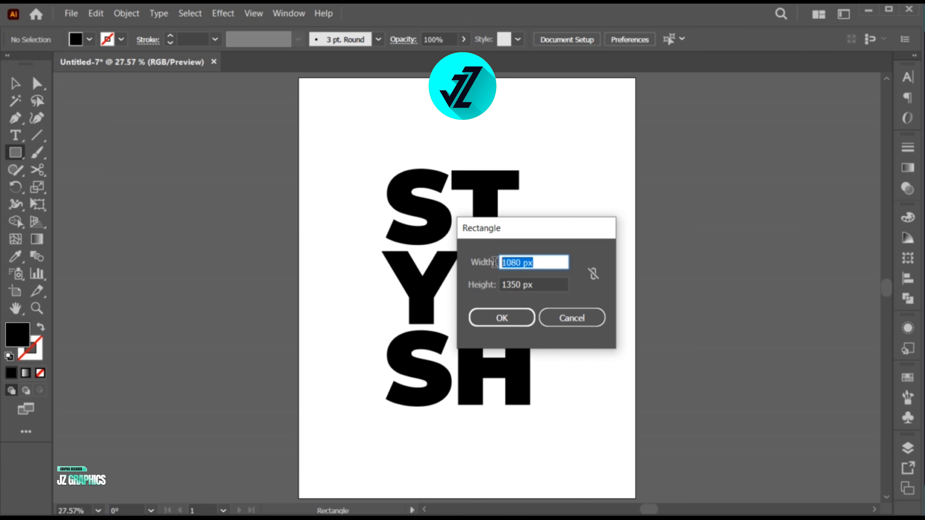
left_click(536, 285)
left_click_drag(536, 285, 499, 285)
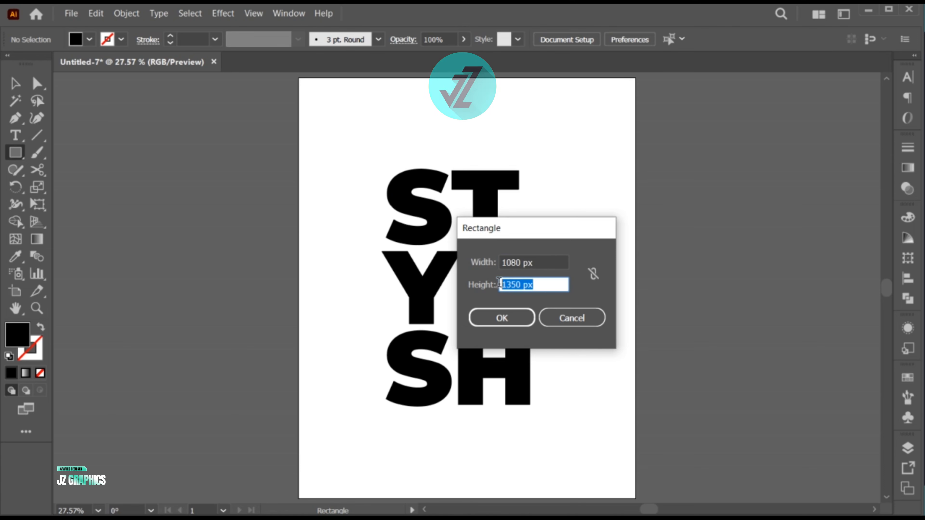
left_click(502, 318)
key("v")
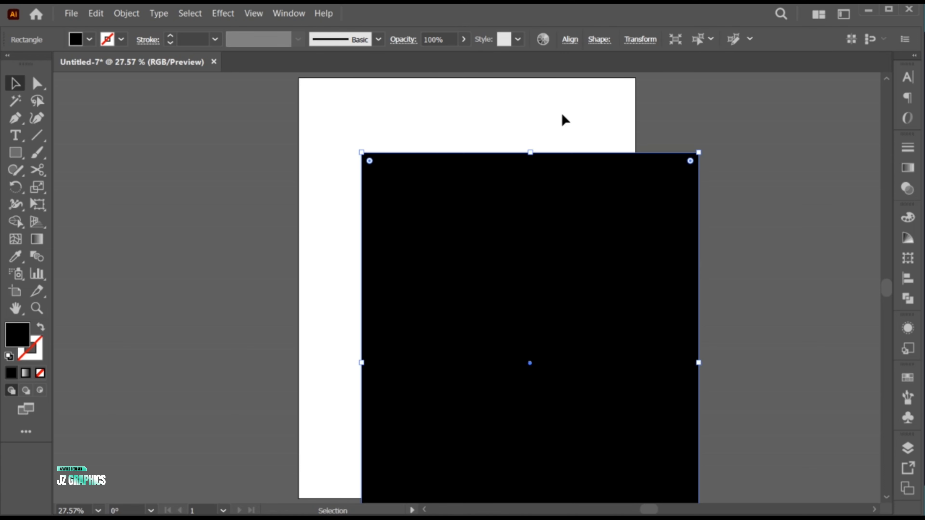
Align the rectangle to the horizontal and vertical center of the artboard so it covers the whole page.
left_click(570, 39)
left_click(442, 81)
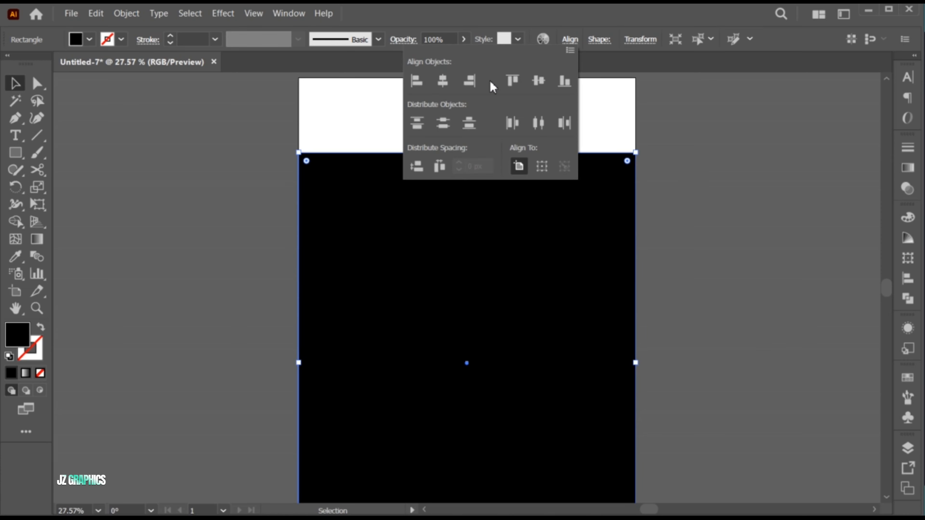
left_click(536, 80)
left_click(566, 41)
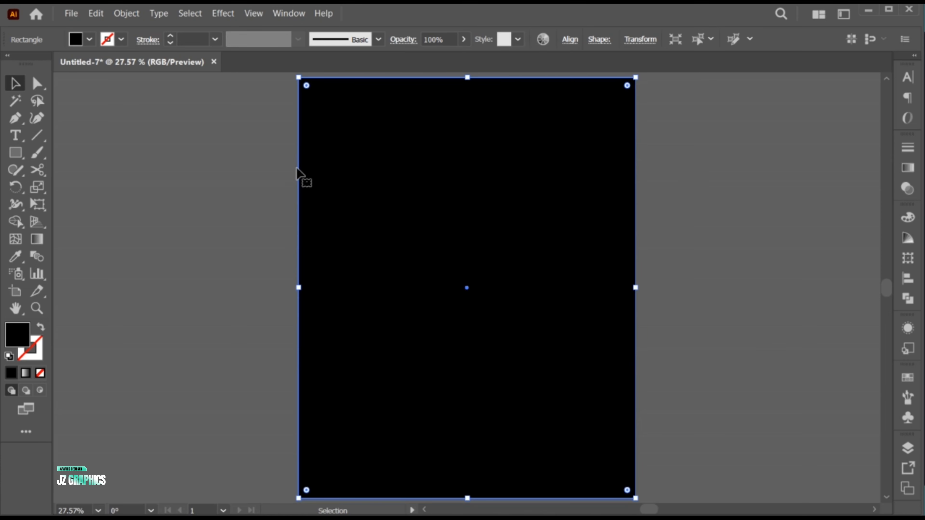
Change the rectangle's fill to the red #f4033c.
double_click(22, 335)
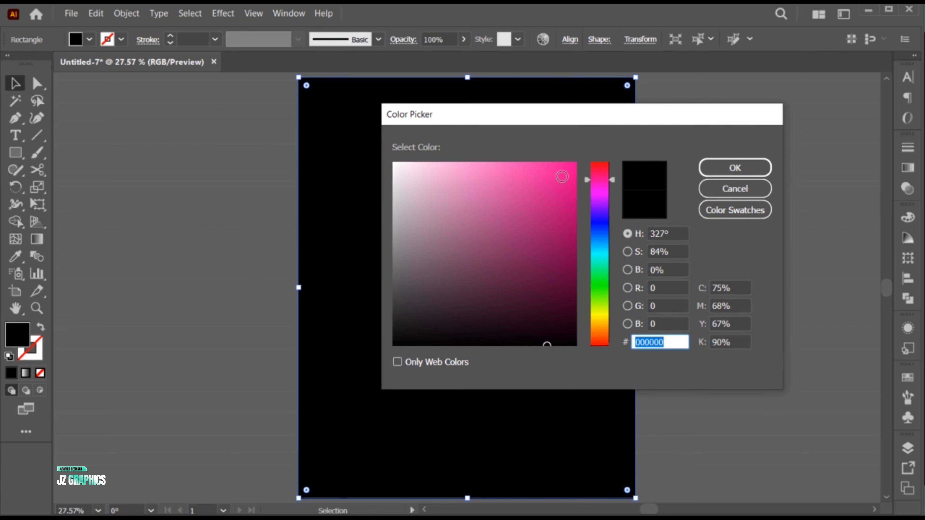
left_click(575, 170)
left_click(592, 169)
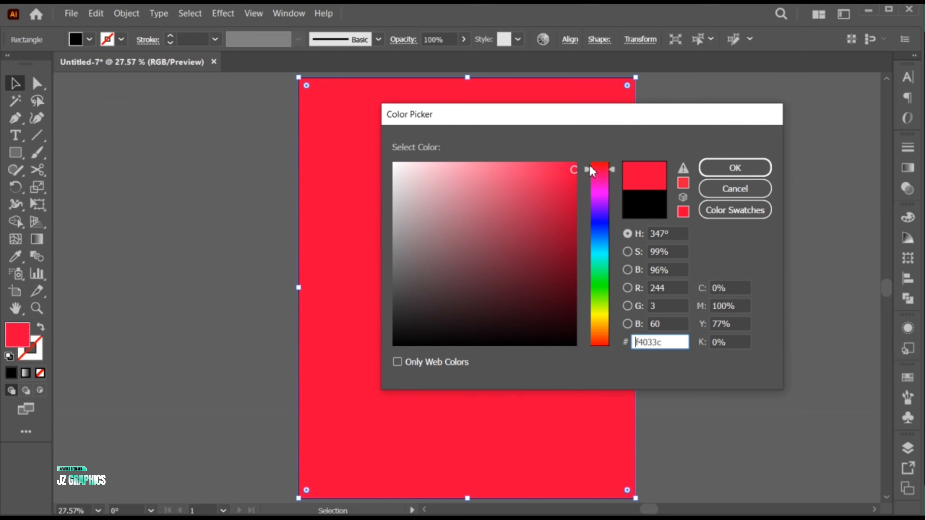
left_click(714, 168)
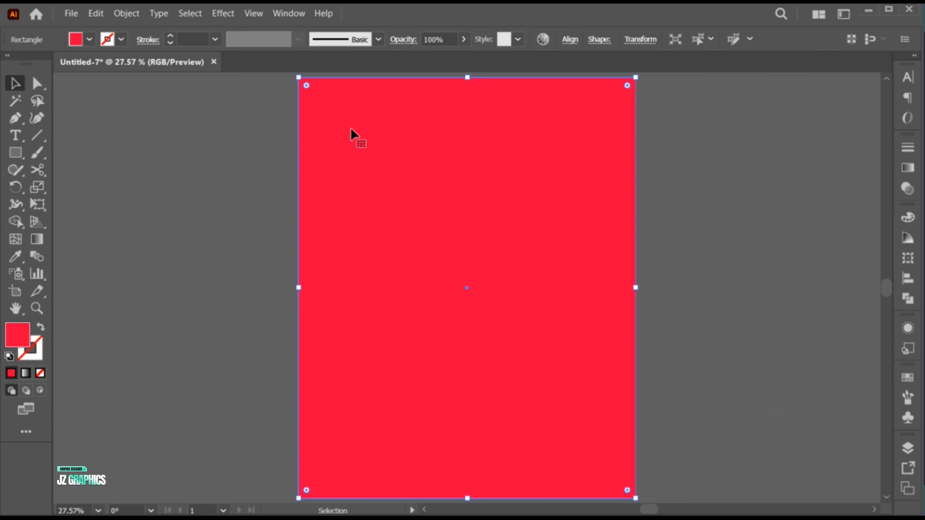
Send the red rectangle to the back, behind the STYLISH lettering.
right_click(336, 110)
mouse_move(408, 416)
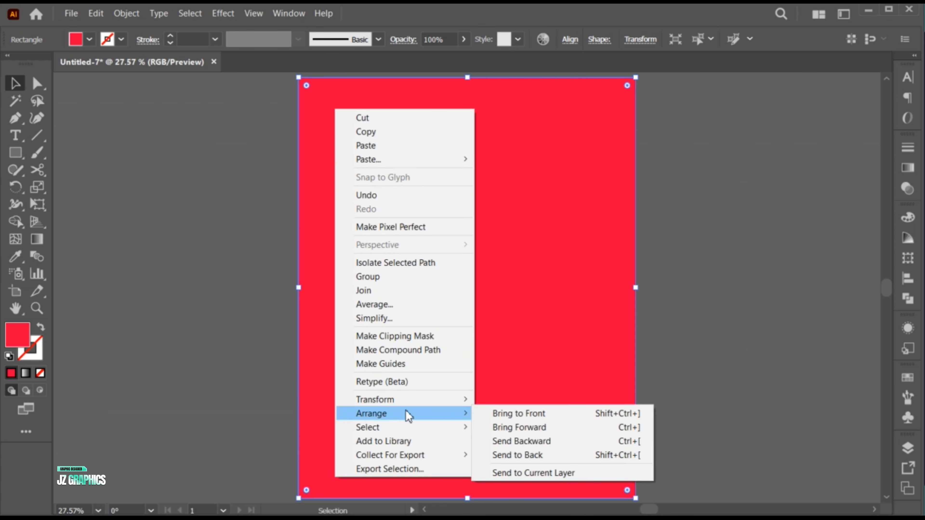
left_click(517, 455)
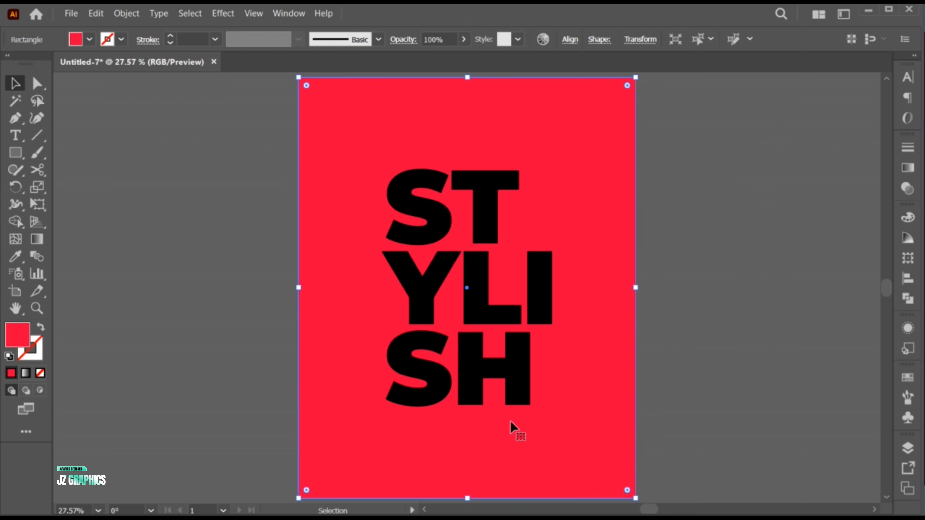
Add an anchor point near the middle of the red rectangle's top edge and another on the upper part of its left edge.
key("z")
left_click_drag(497, 405, 483, 388)
key("space")
left_click_drag(442, 164, 444, 185)
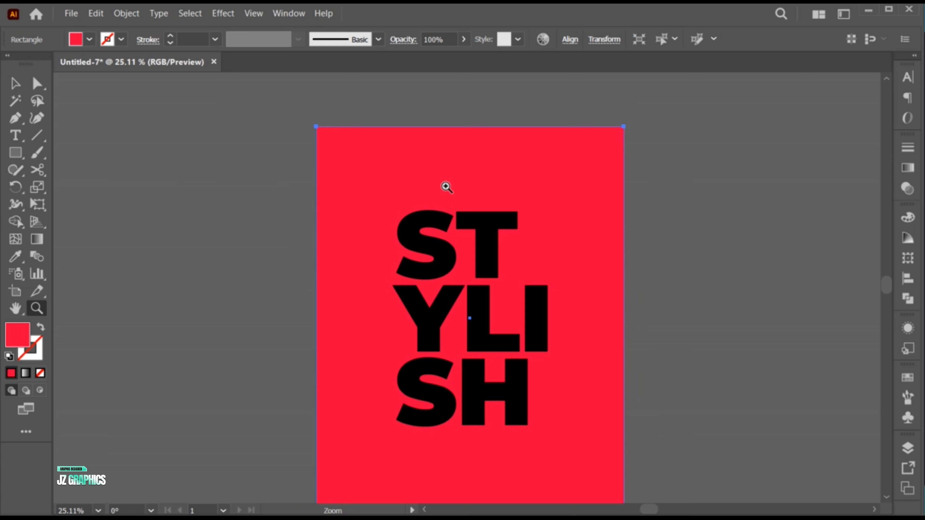
key("v")
left_click(15, 120)
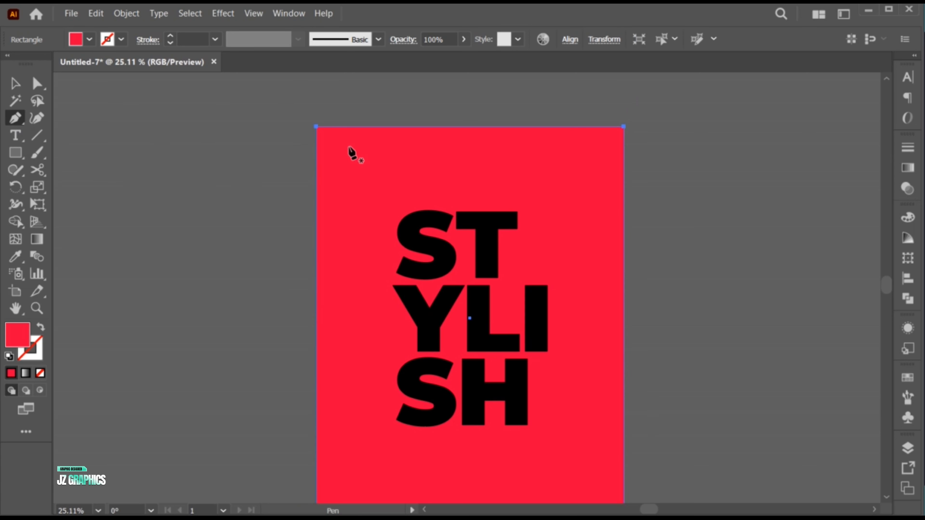
left_click(468, 127)
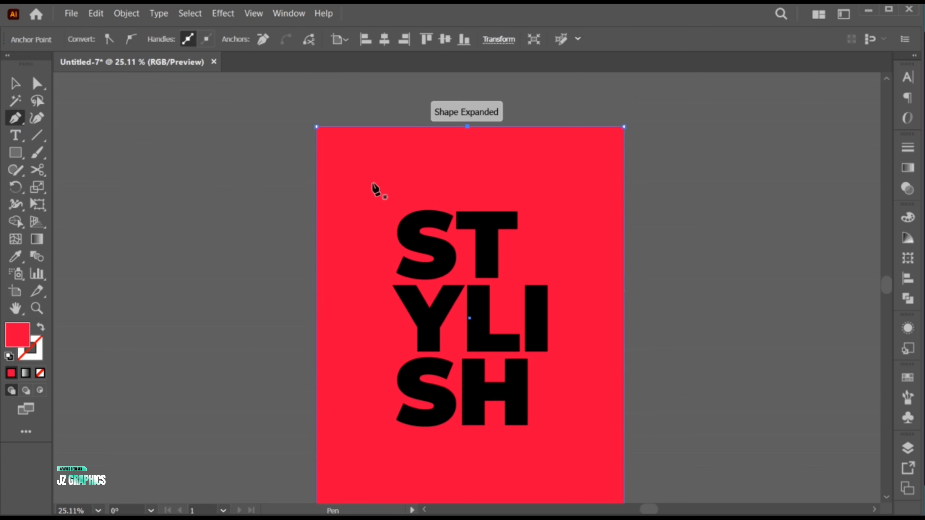
left_click(316, 226)
Delete the red shape's top-left corner anchor point to cut the corner off diagonally.
key("a")
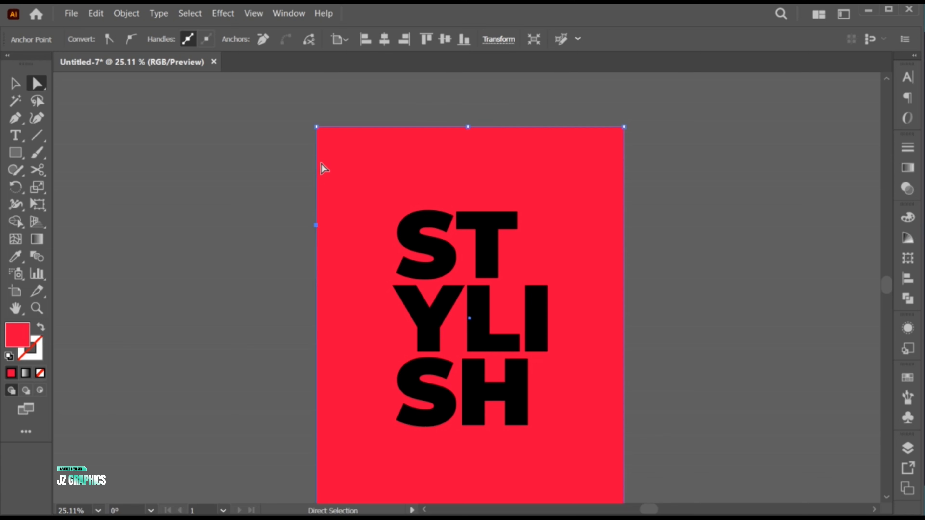
left_click(316, 127)
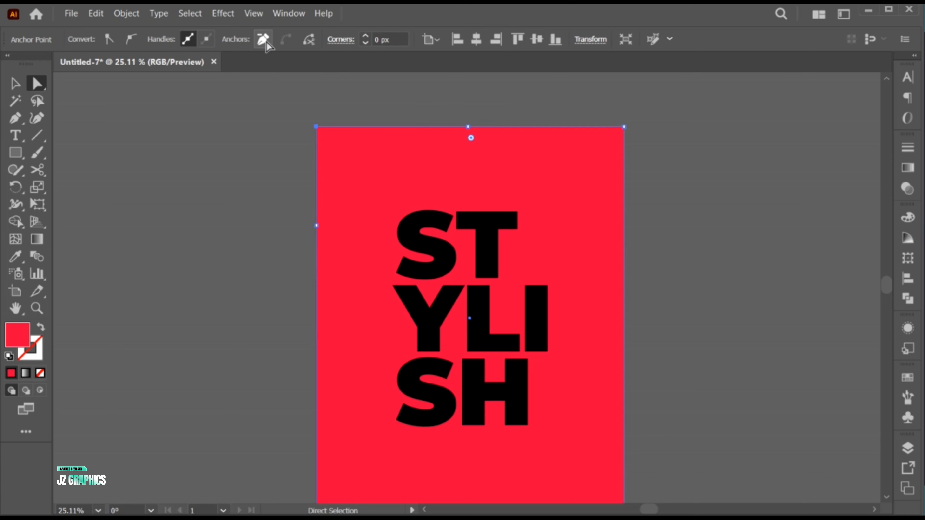
key("Delete")
Steepen the red shape's diagonal by moving its top anchor slightly right along the top edge and its left anchor down near the bottom-left corner.
left_click_drag(454, 378, 451, 349)
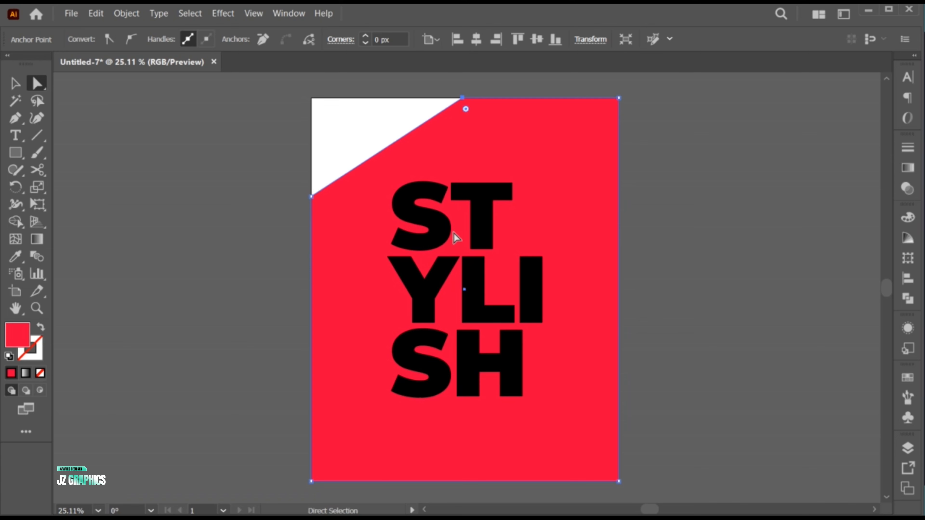
left_click_drag(464, 97, 544, 98)
left_click_drag(312, 198, 304, 441)
left_click_drag(543, 99, 488, 99)
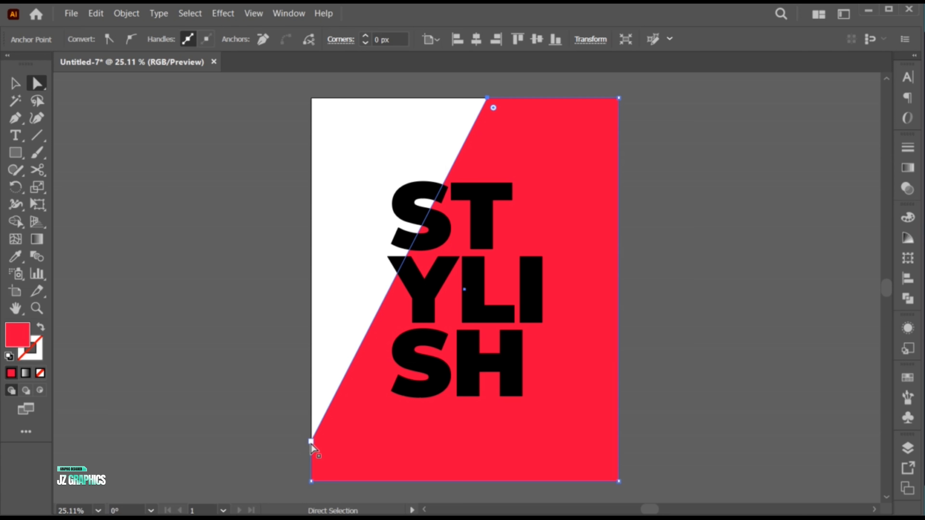
Move the red shape's lower diagonal anchor further down the poster's left edge and its upper diagonal anchor slightly left along the top edge.
left_click_drag(311, 442, 311, 466)
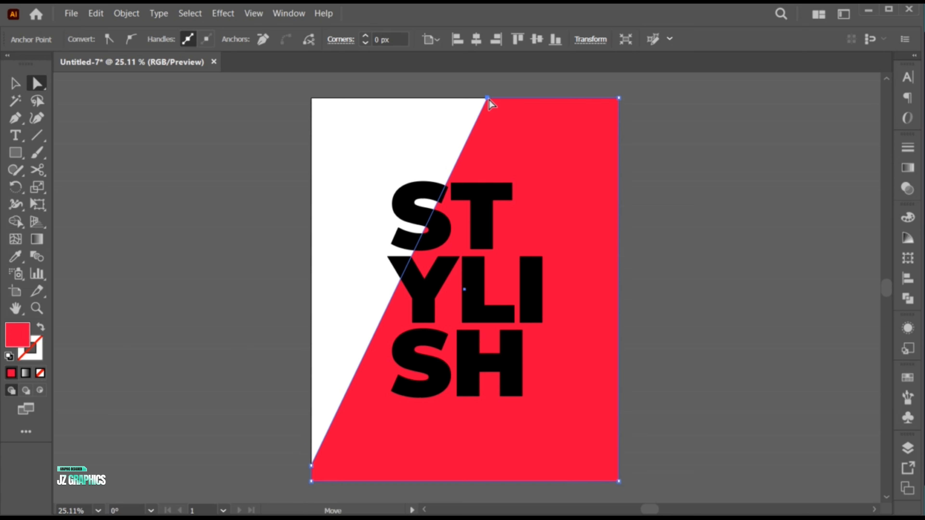
left_click_drag(488, 100, 480, 99)
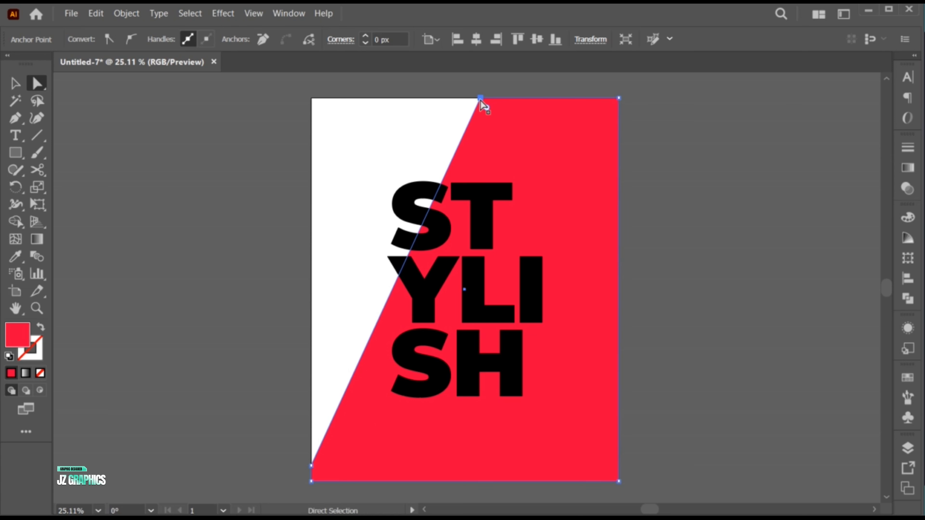
Select all the artwork and split the lettering and background along the diagonal with Pathfinder Divide.
key("v")
left_click(480, 201, "shift")
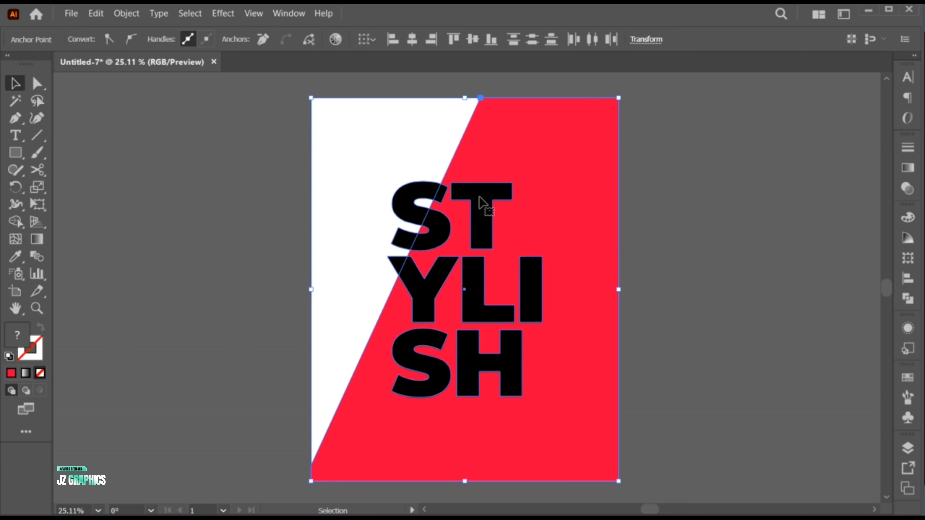
left_click(914, 303)
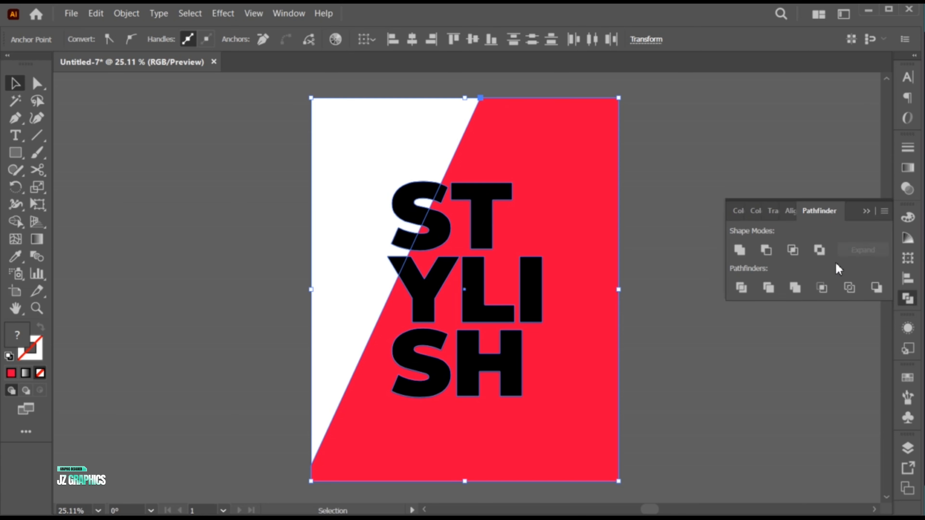
left_click(742, 287)
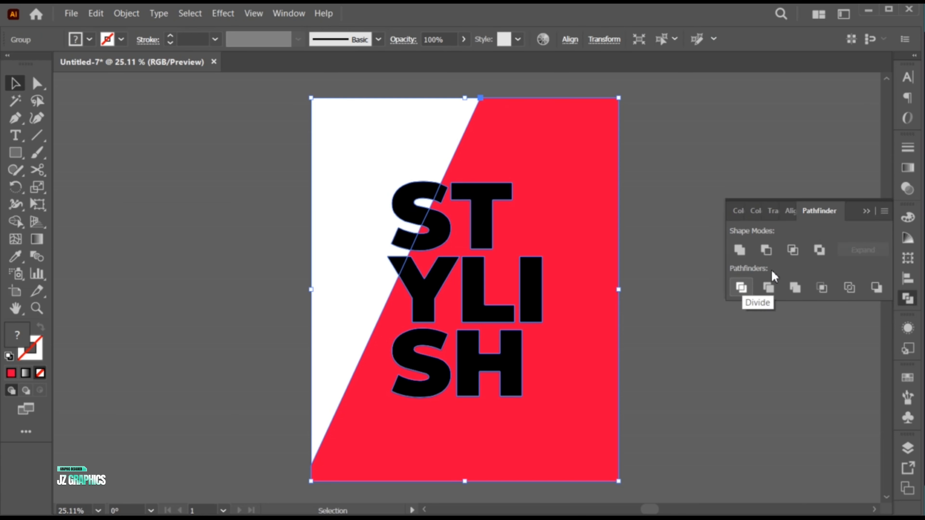
left_click(866, 212)
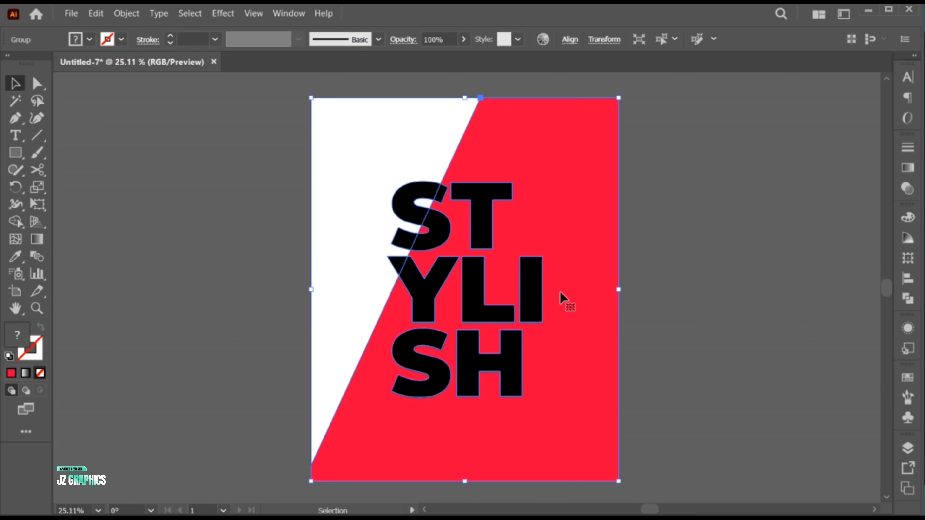
Inside the divided group, select all the STYLISH letter pieces lying over the red area and copy them.
key("ctrl+0")
double_click(469, 280)
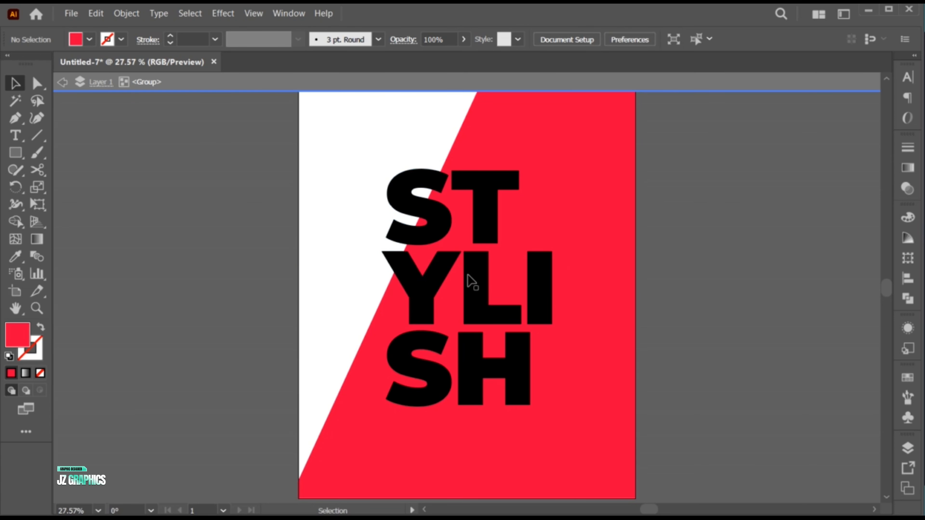
left_click(487, 230)
left_click(430, 215, "shift")
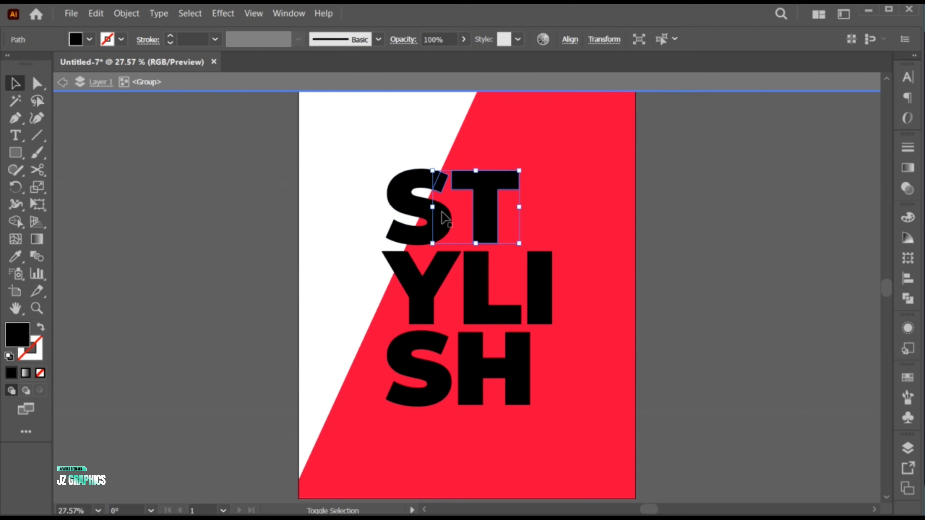
left_click(437, 279, "shift")
left_click(476, 304, "shift")
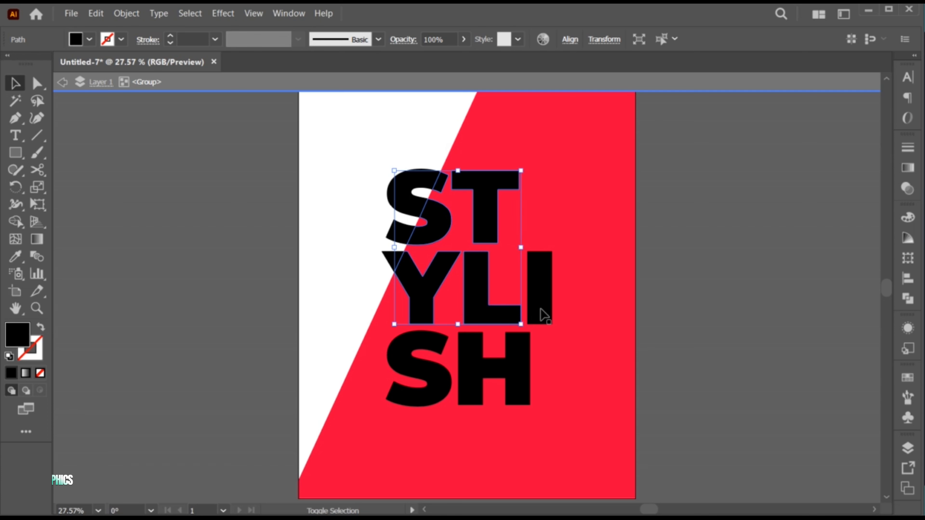
left_click(542, 314, "shift")
left_click(510, 351, "shift")
left_click(432, 341, "shift")
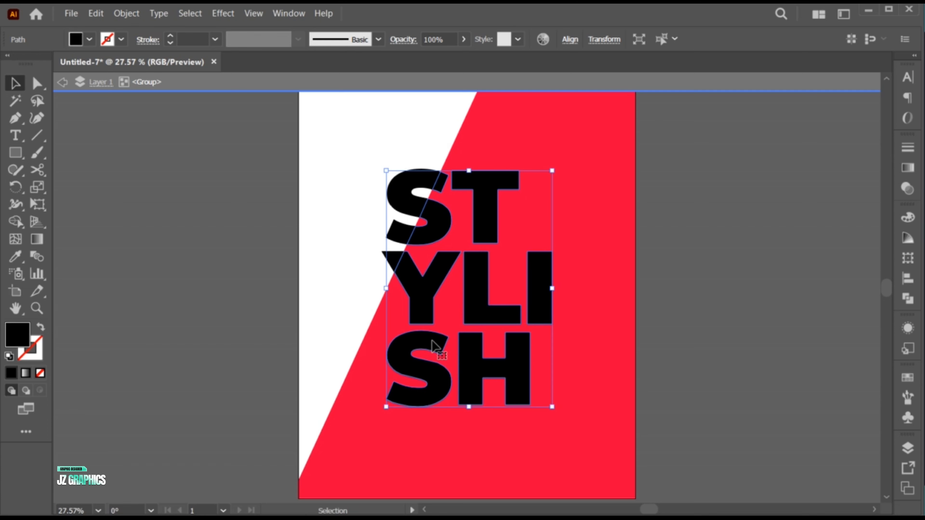
left_click(95, 13)
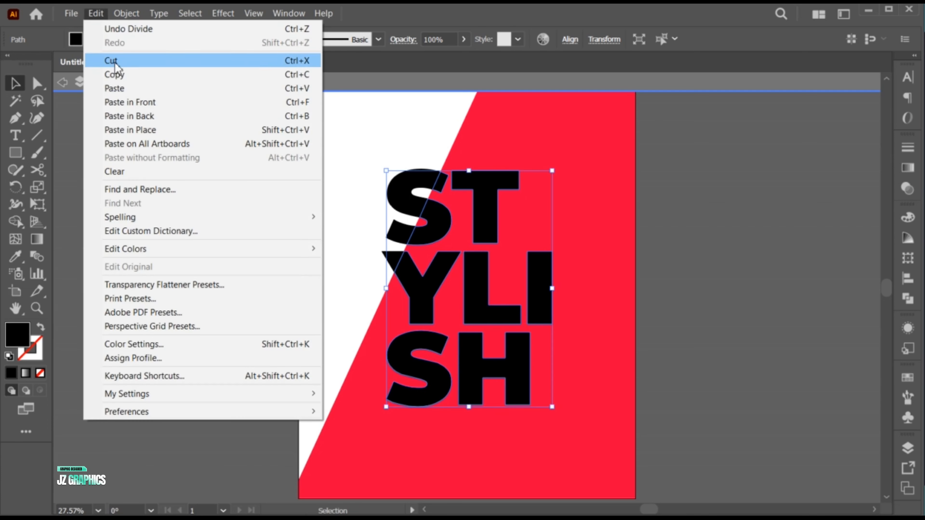
left_click(120, 75)
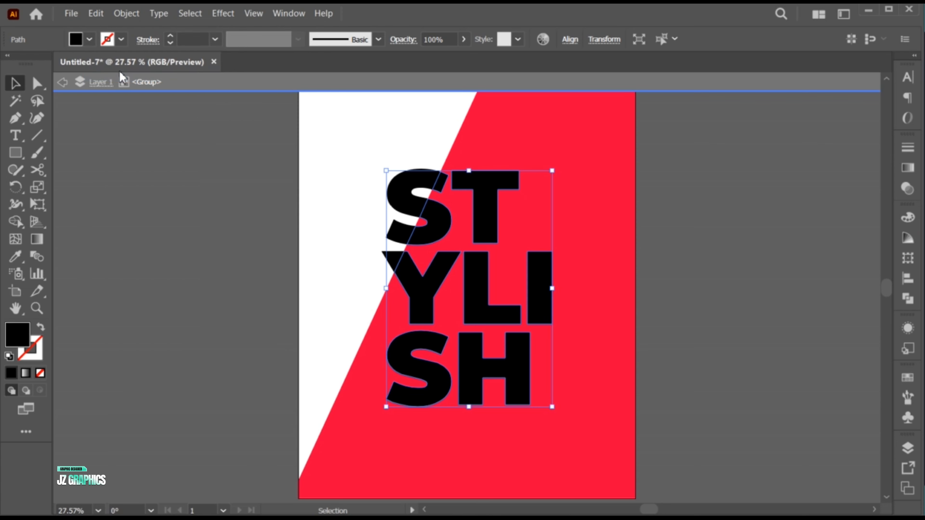
Exit the divided group and paste the copied letter pieces in front of the artwork.
left_click(63, 82)
left_click(64, 83)
left_click(216, 221)
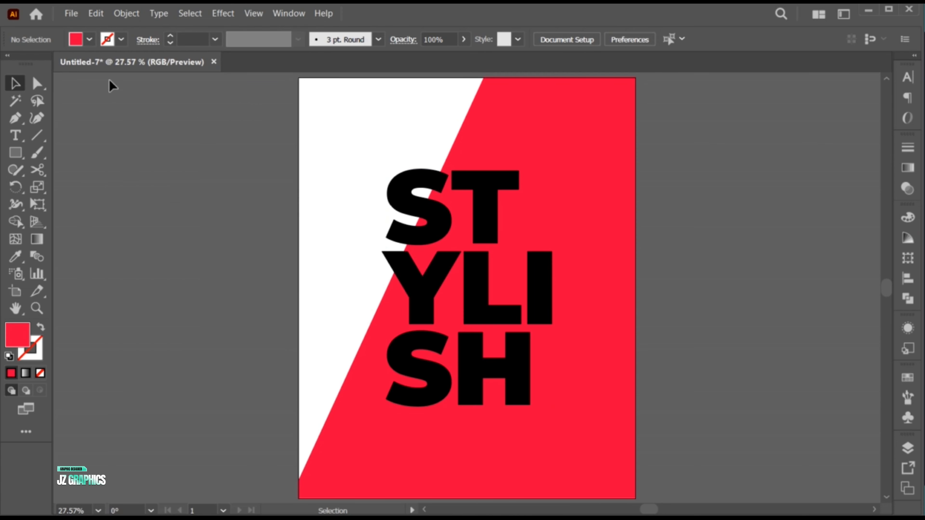
left_click(96, 13)
left_click(145, 102)
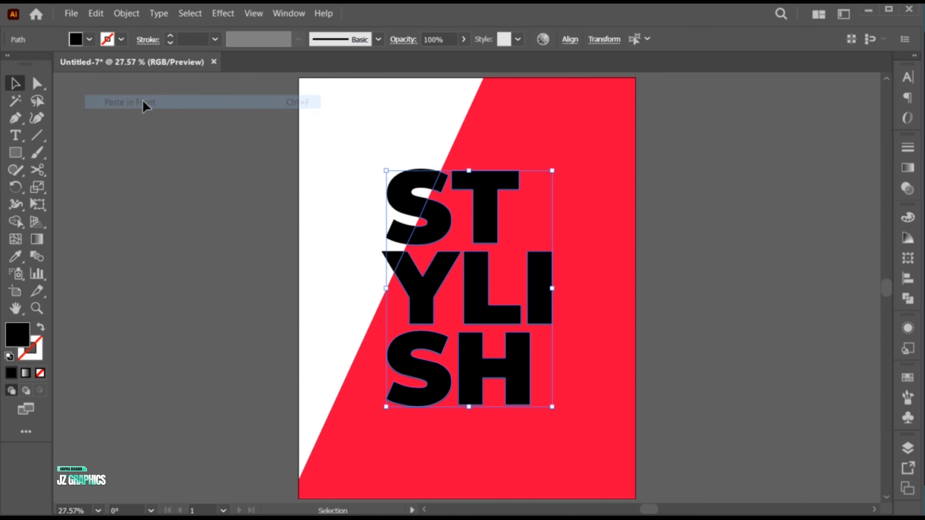
Fill the pasted letter pieces with yellow #e5df0a and group them.
double_click(19, 333)
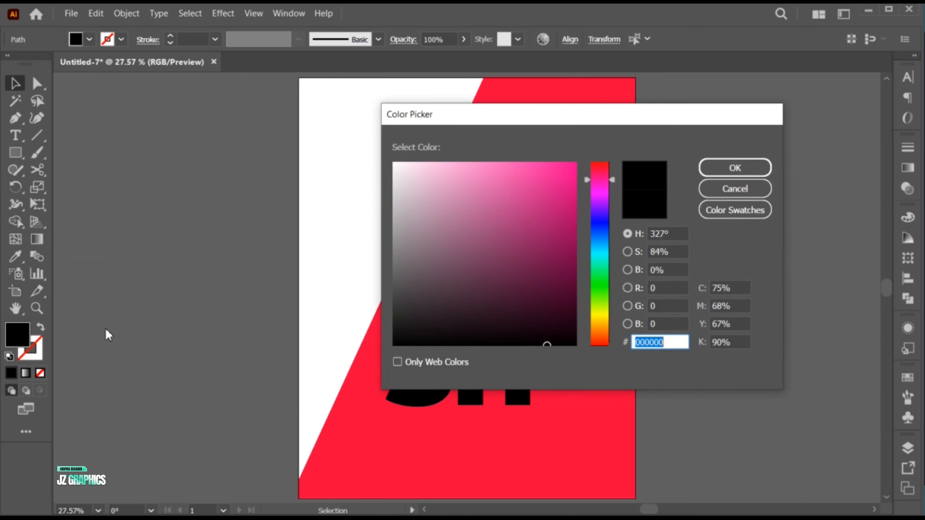
left_click(569, 178)
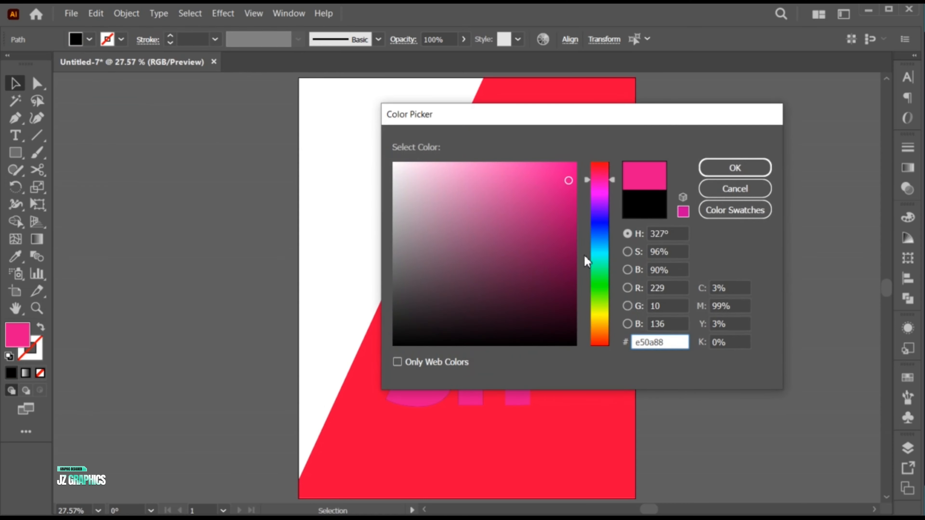
left_click_drag(600, 277, 601, 317)
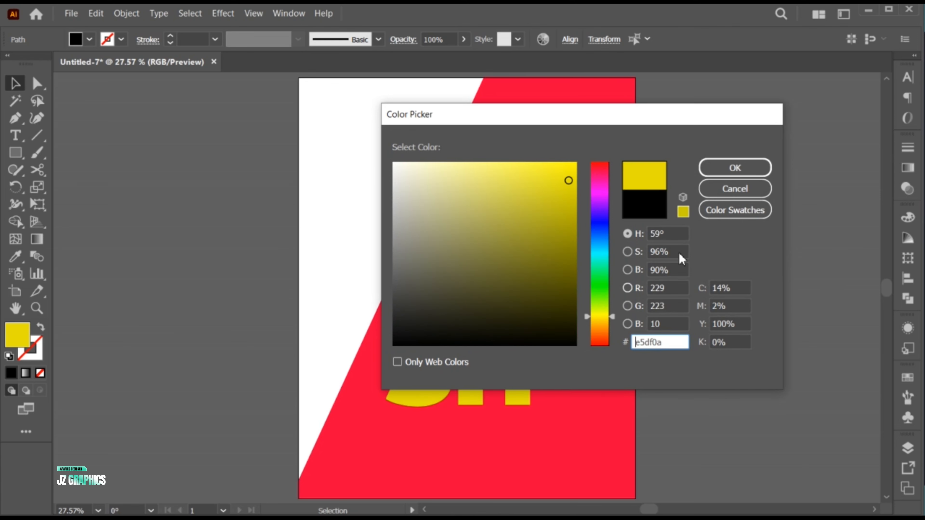
left_click(756, 170)
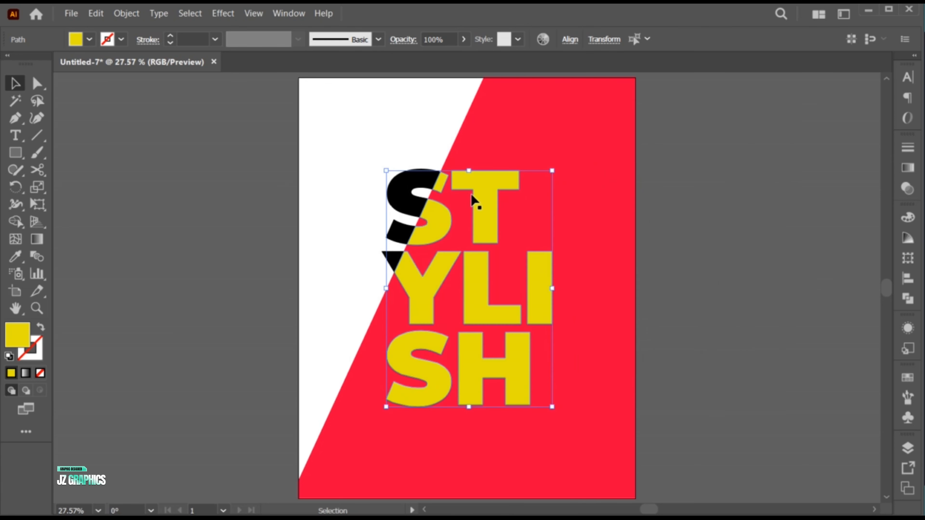
right_click(471, 199)
left_click(516, 329)
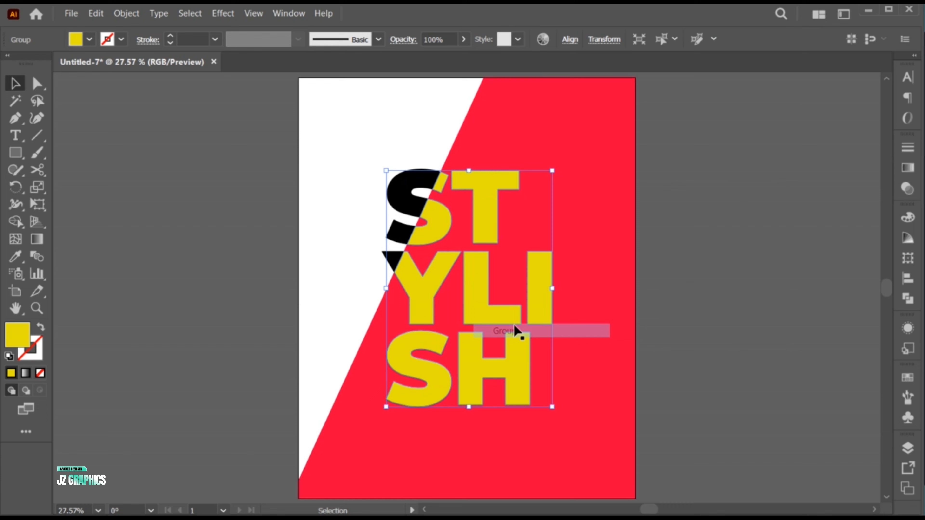
Inside the yellow letter group, extend the L's left side horizontally across to the middle of the Y by moving its two left anchors.
double_click(469, 293)
key("z")
left_click_drag(467, 277, 560, 316)
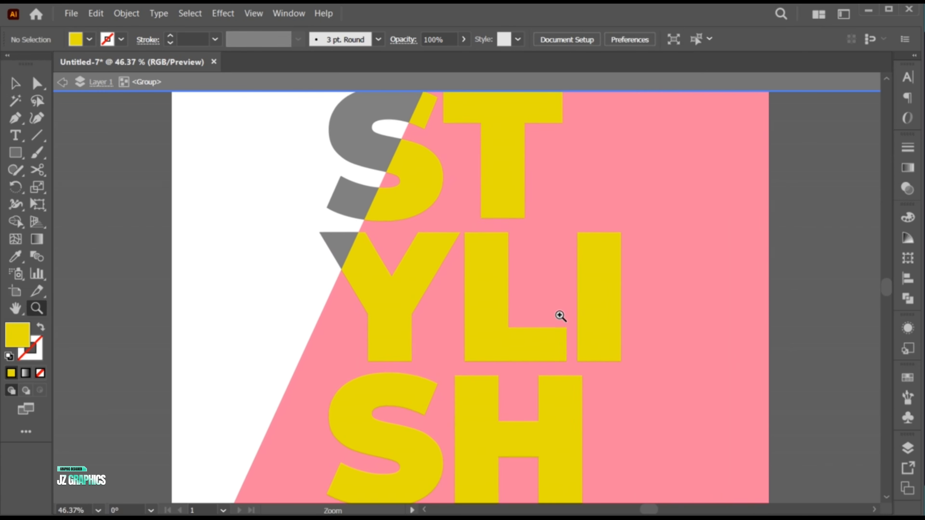
key("v")
left_click(35, 85)
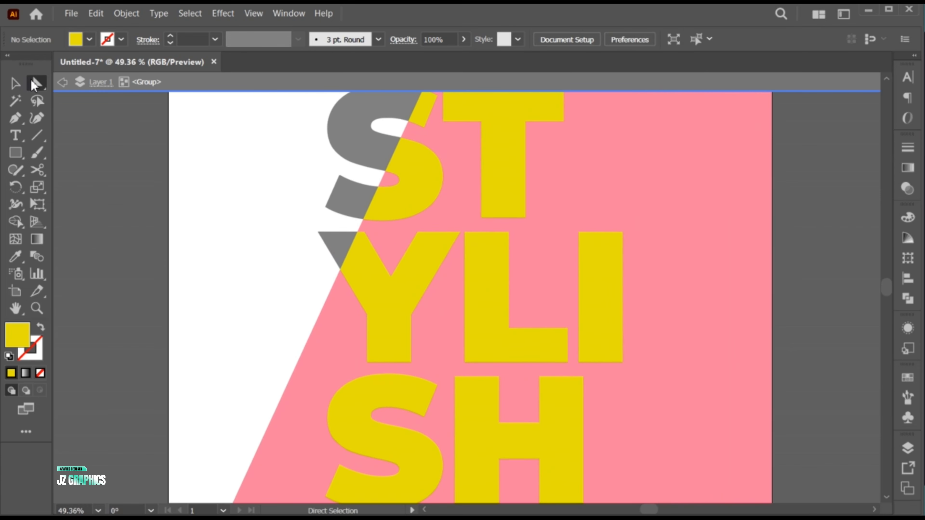
left_click(467, 234)
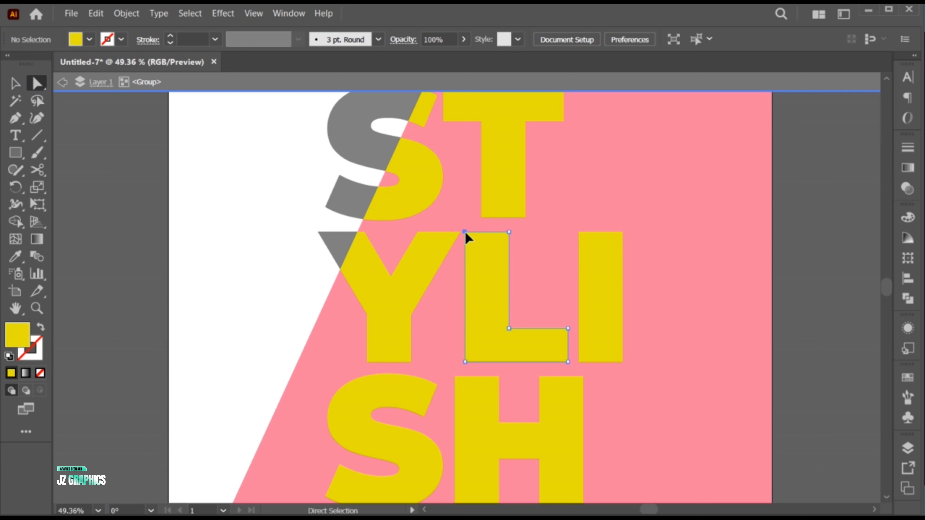
left_click(464, 362, "shift")
left_click_drag(465, 362, 402, 363)
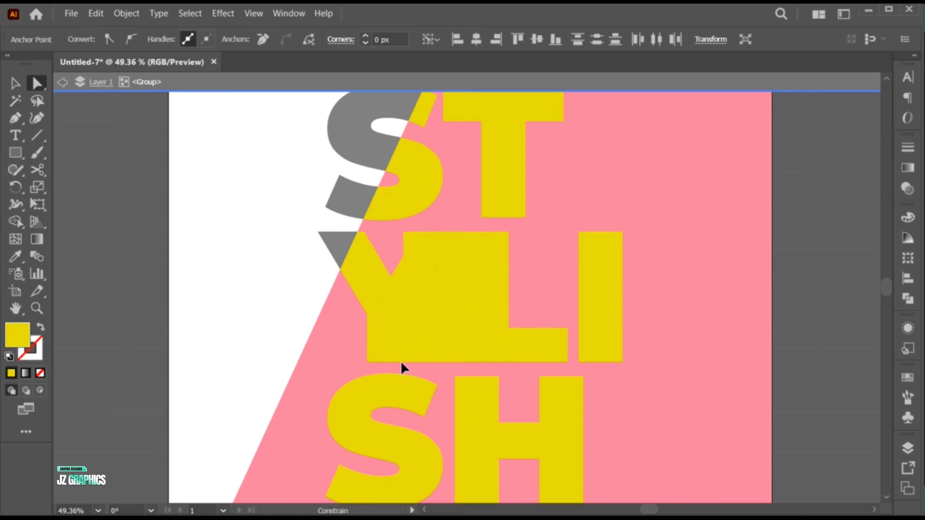
Add an anchor point on the widened L's left edge and move its top-left corner right to slant it within the Y's arm.
key("p")
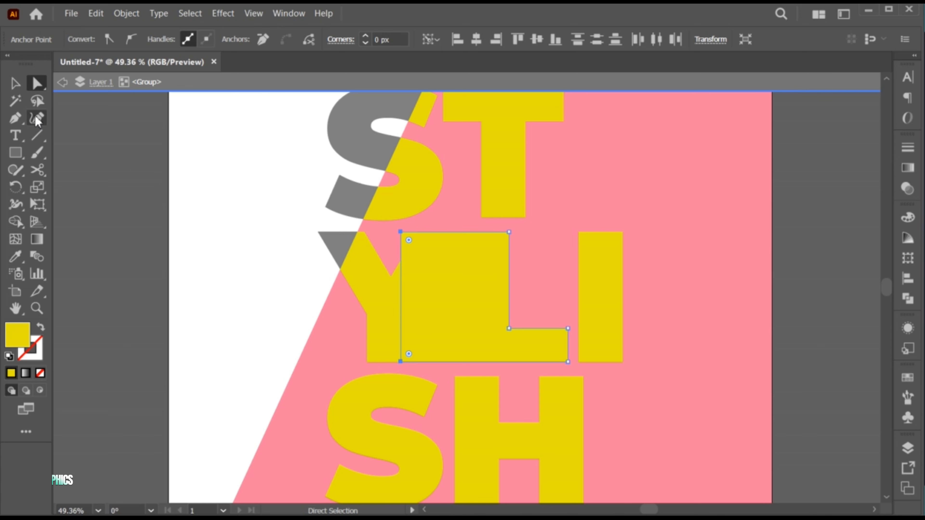
left_click(400, 275)
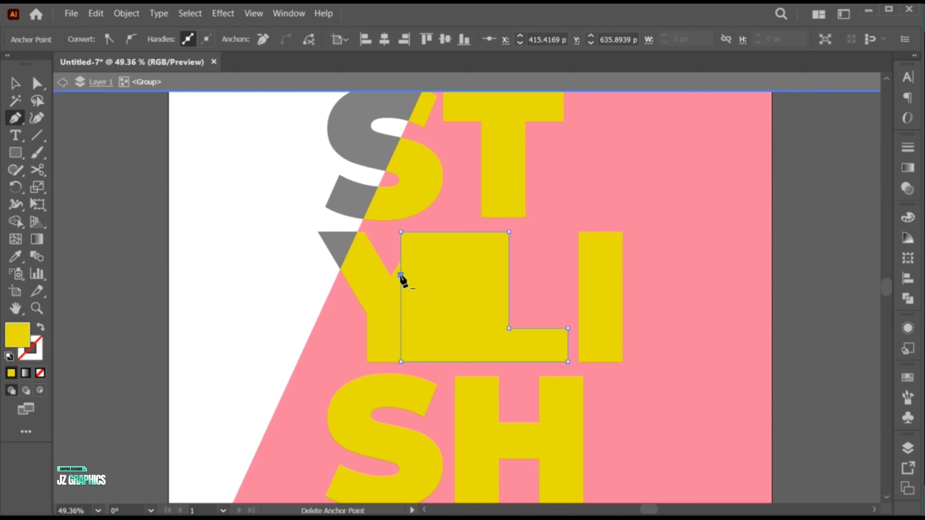
key("a")
left_click_drag(402, 233, 425, 235)
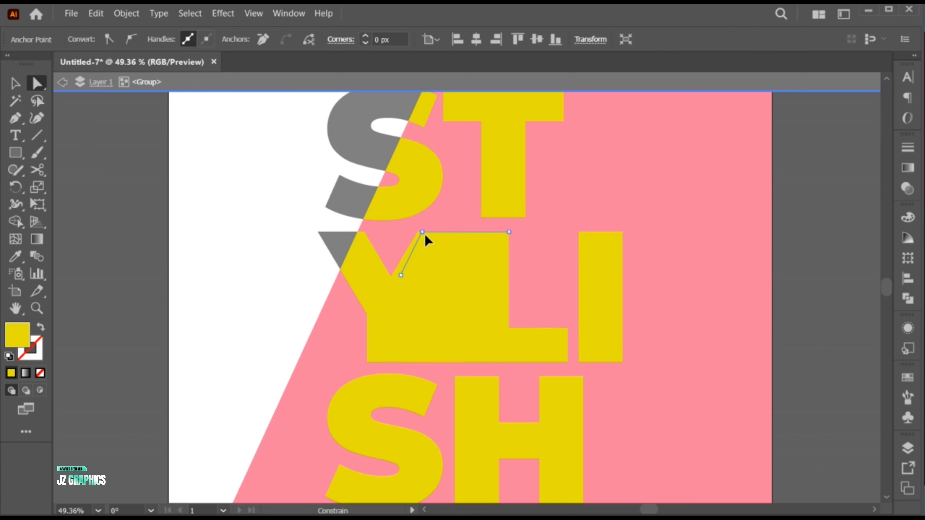
key("v")
Select all the yellow letter pieces, merge them with Pathfinder Unite, and exit the group.
key("z")
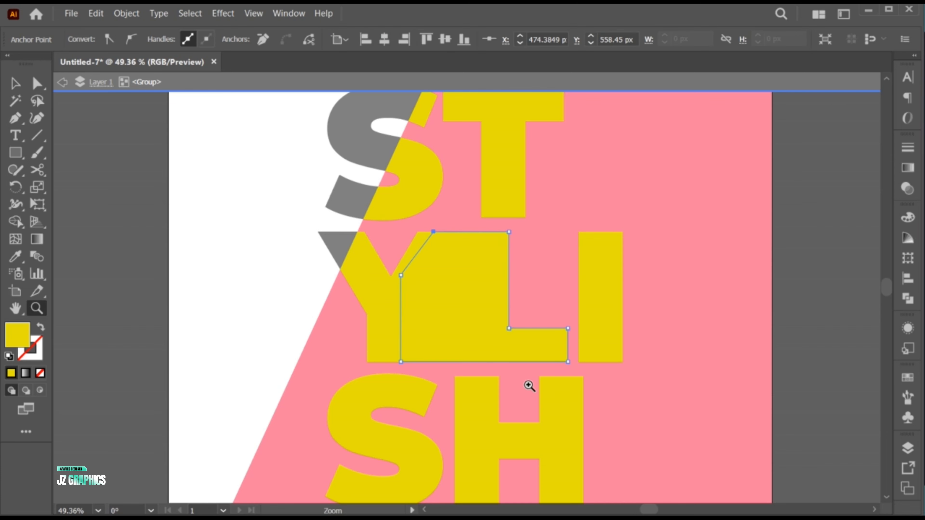
left_click(481, 365, "alt")
key("v")
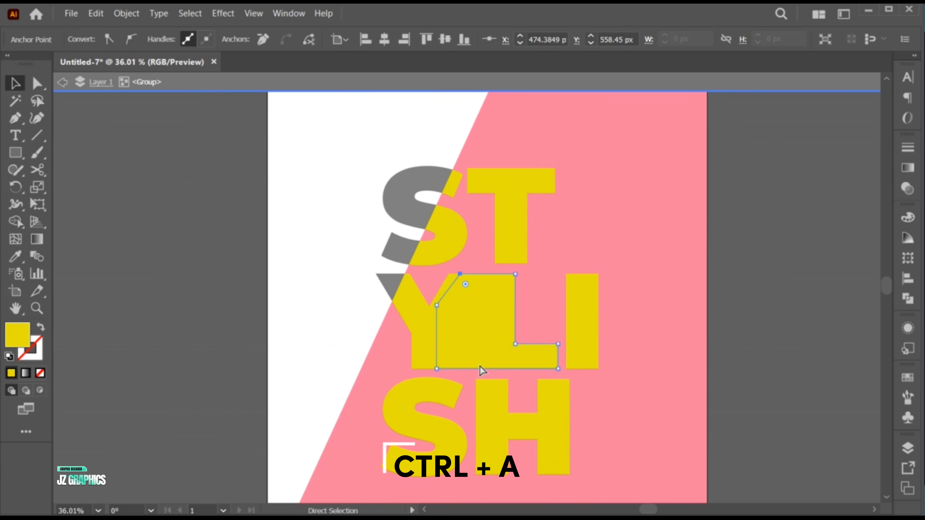
key("ctrl+a")
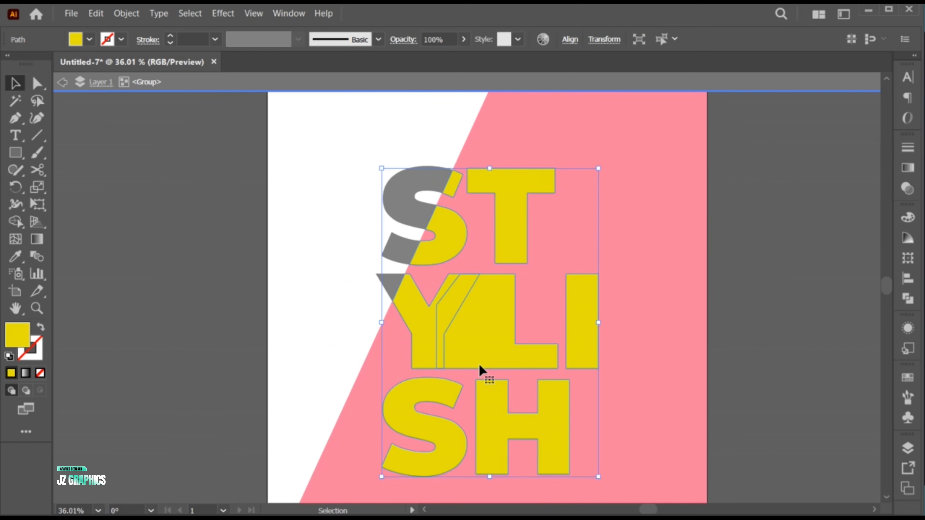
left_click(912, 302)
left_click(739, 250)
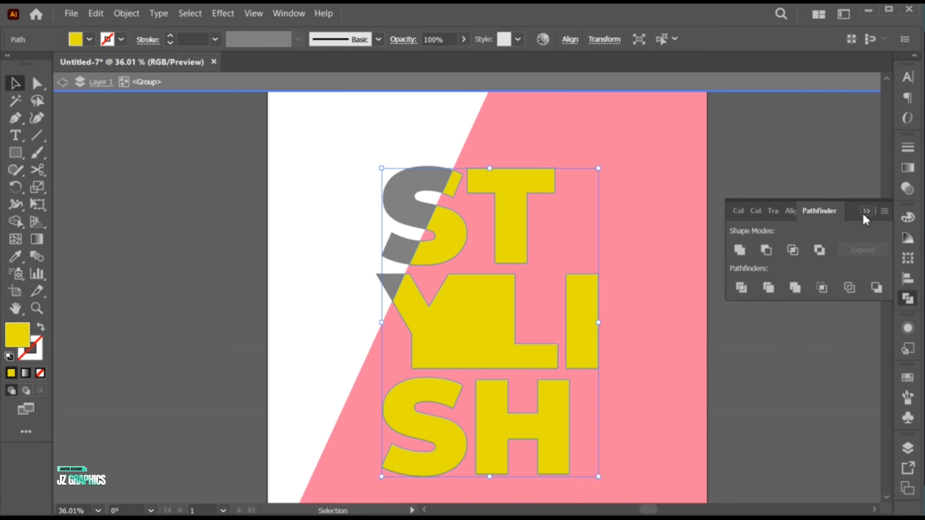
left_click(867, 211)
key("Escape")
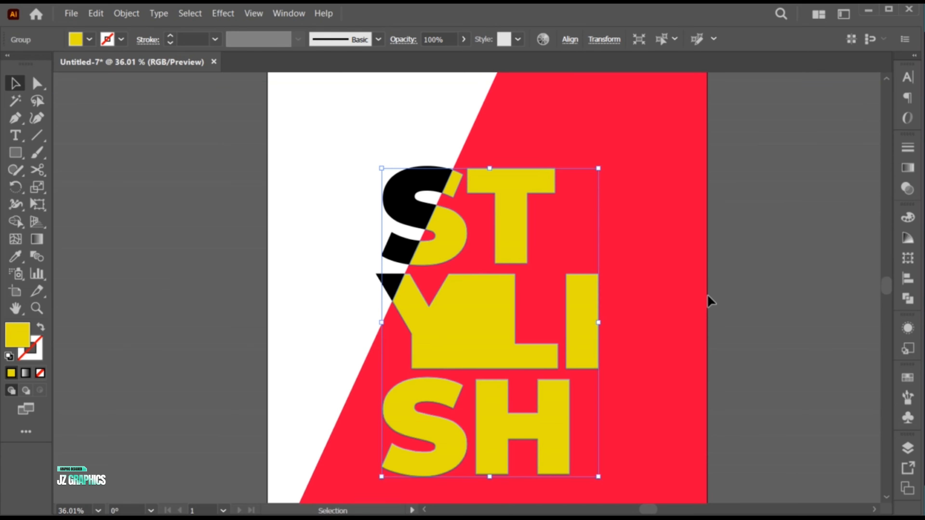
Make the united yellow lettering a compound path.
key("ctrl+minus")
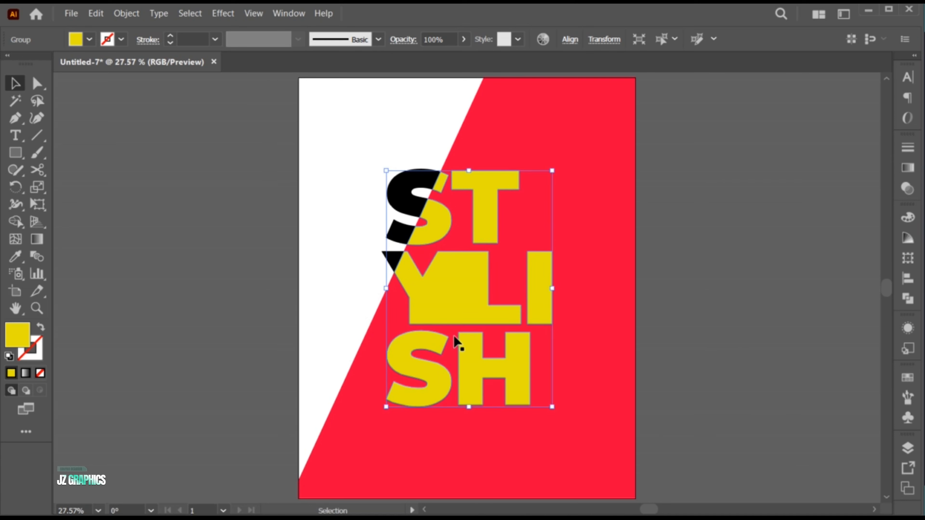
left_click(128, 14)
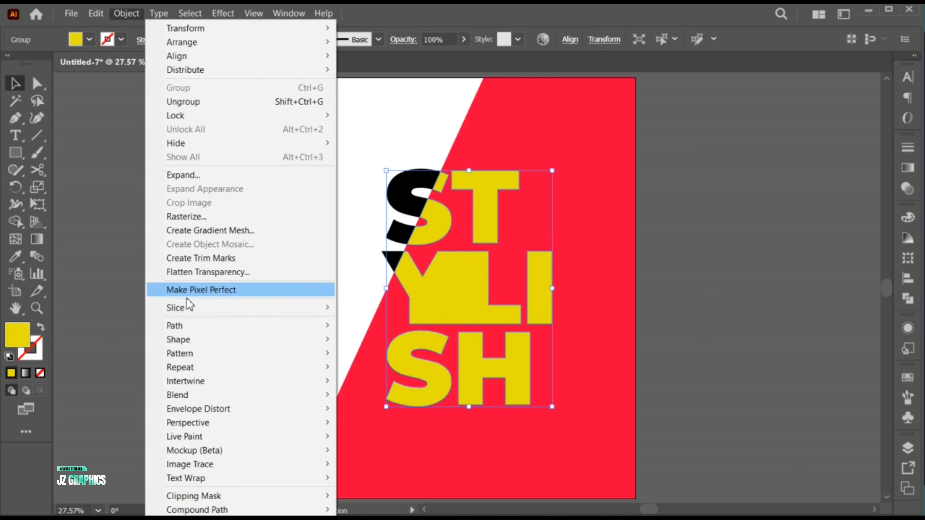
mouse_move(284, 510)
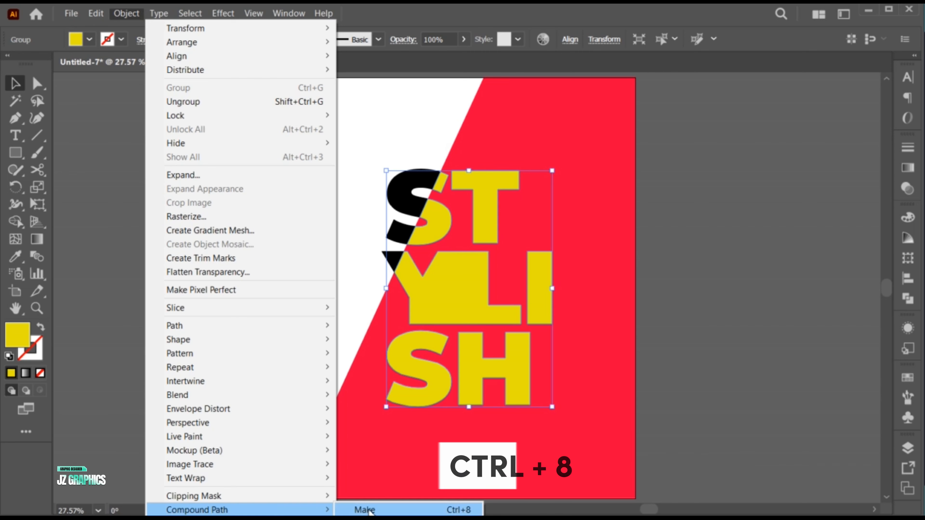
left_click(368, 509)
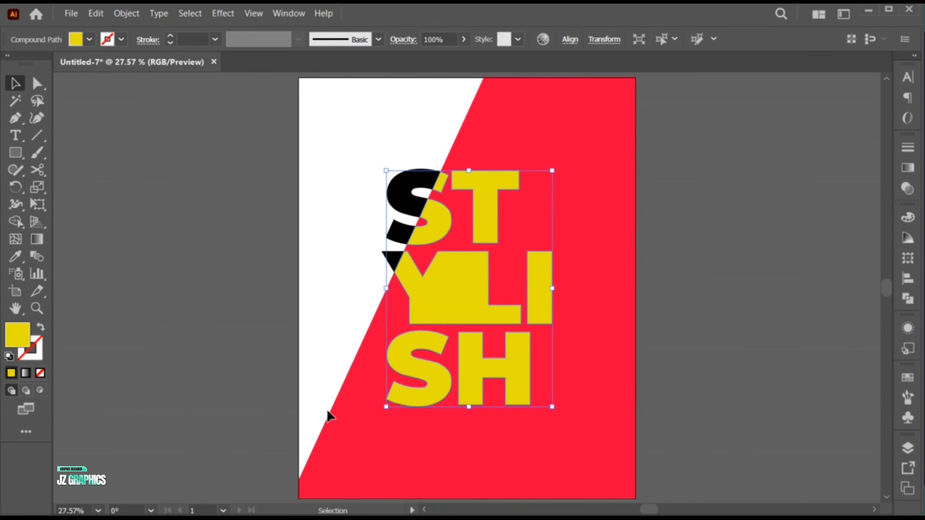
Place the linked studio close-up portrait photo of the woman in a hat and enlarge it to cover the STYLISH lettering.
left_click(278, 328)
left_click(72, 13)
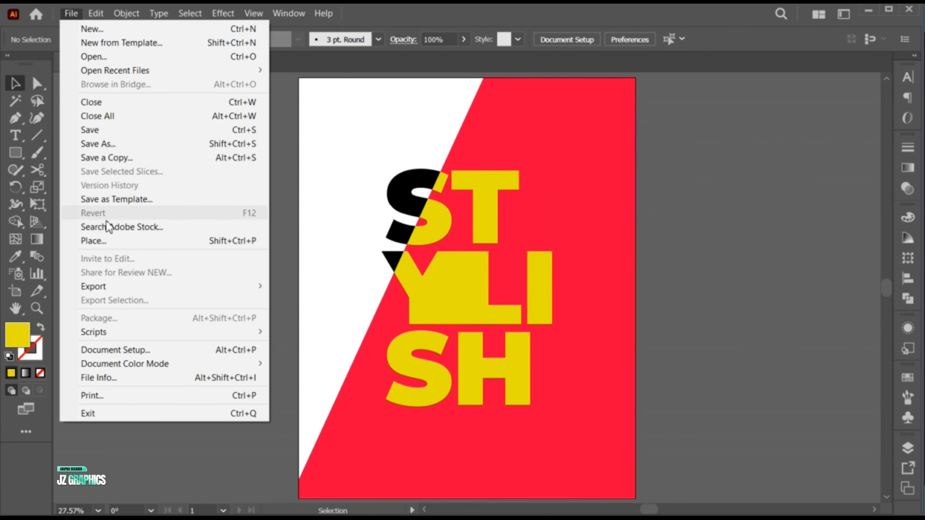
left_click(113, 242)
left_click(512, 146)
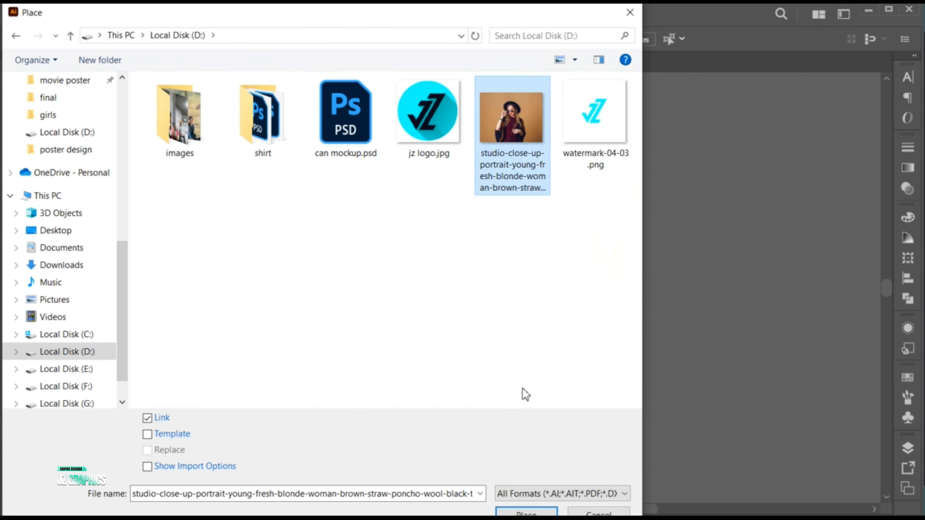
left_click(527, 513)
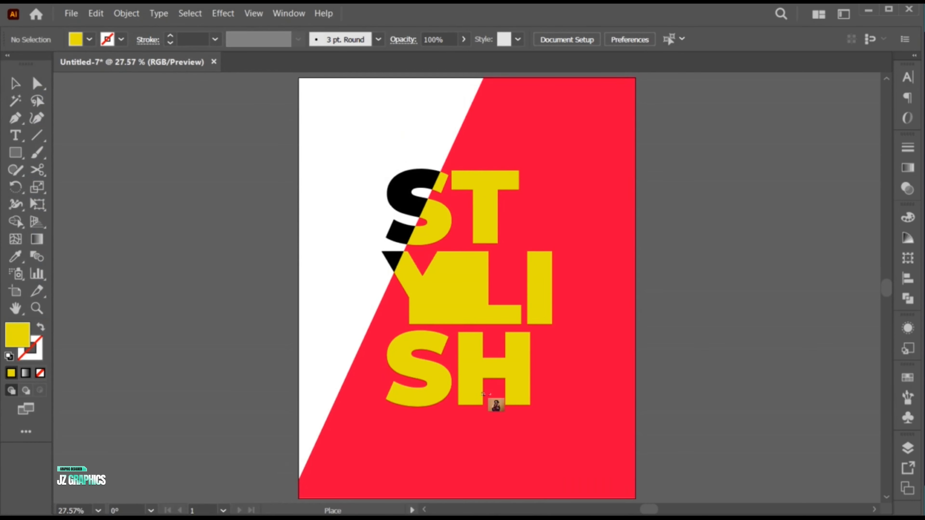
left_click_drag(360, 178, 568, 401)
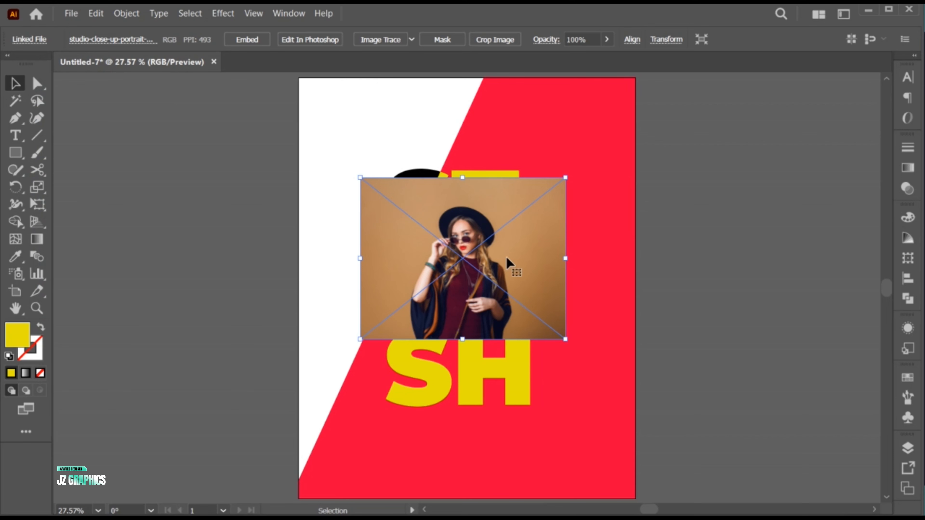
left_click_drag(565, 259, 611, 277)
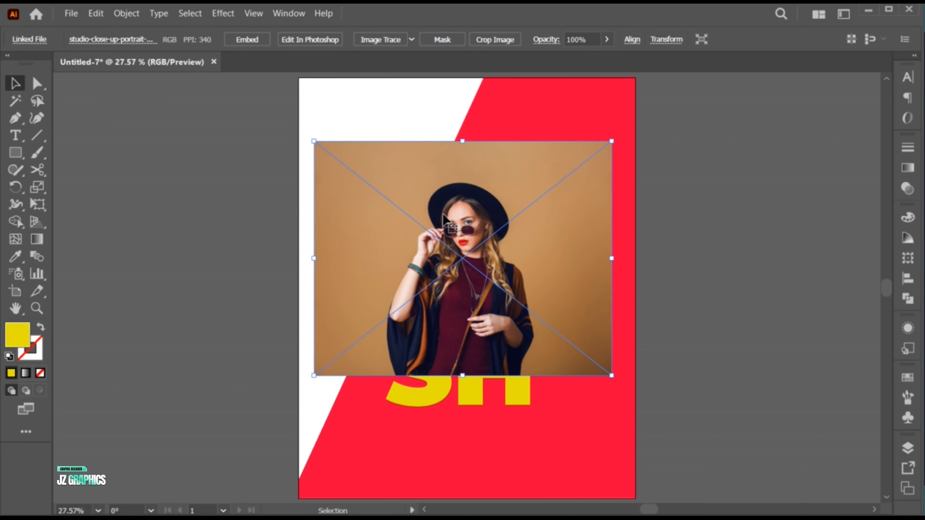
left_click_drag(443, 218, 443, 251)
Send the photo backward behind the yellow lettering and clip it to the letter shapes with a clipping mask.
right_click(363, 191)
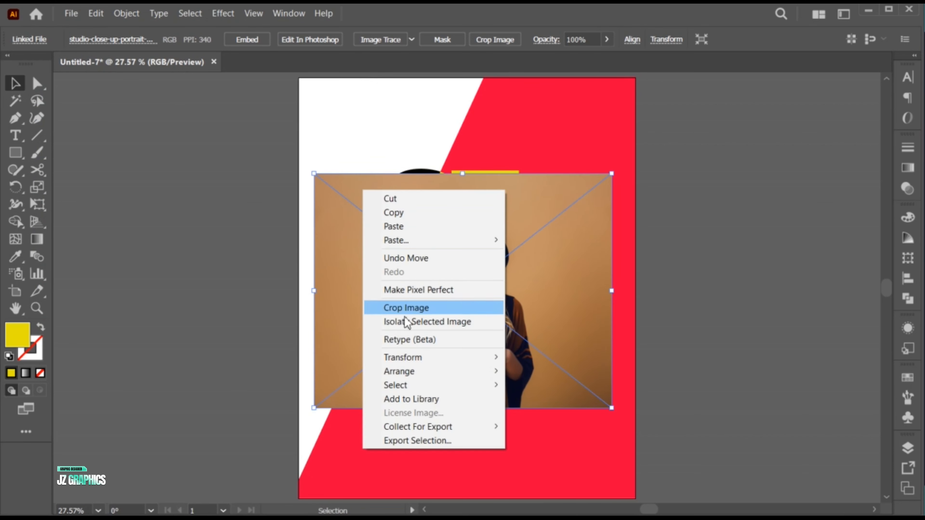
mouse_move(422, 371)
left_click(541, 401)
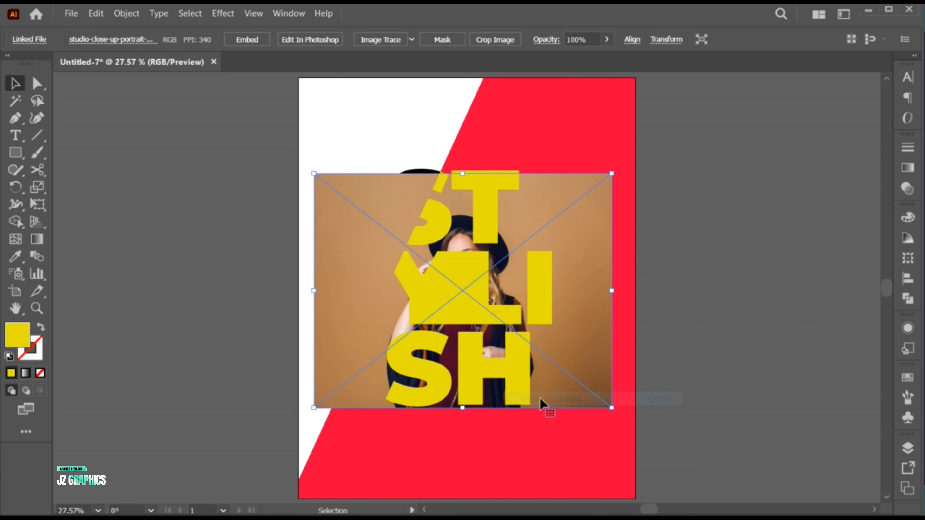
left_click(485, 219, "shift")
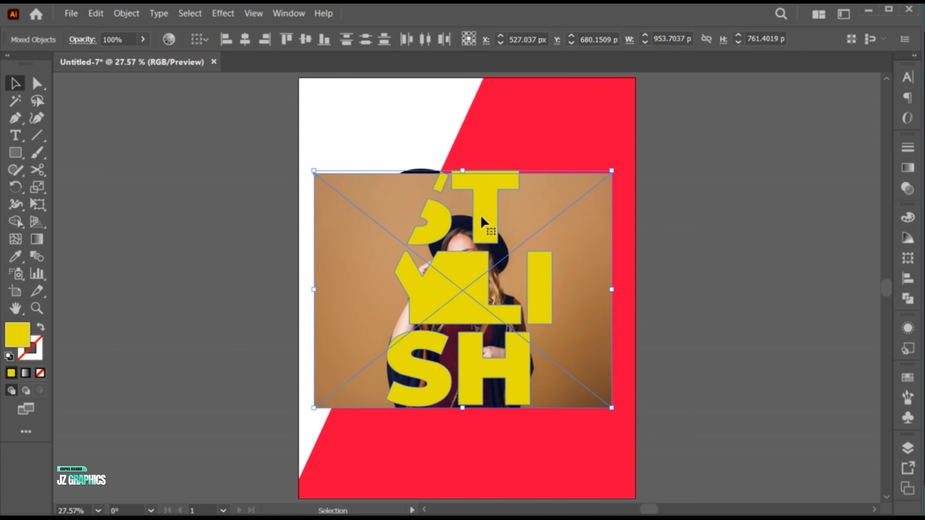
left_click(127, 13)
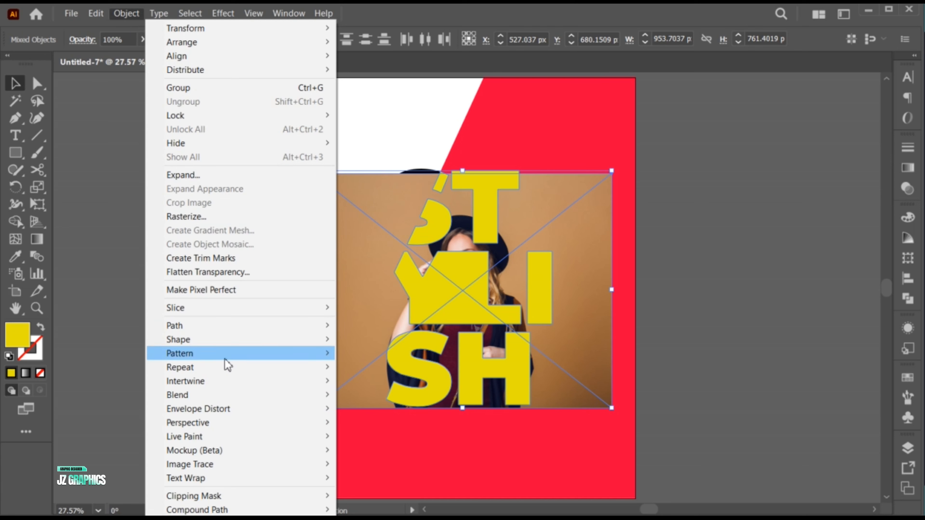
mouse_move(255, 502)
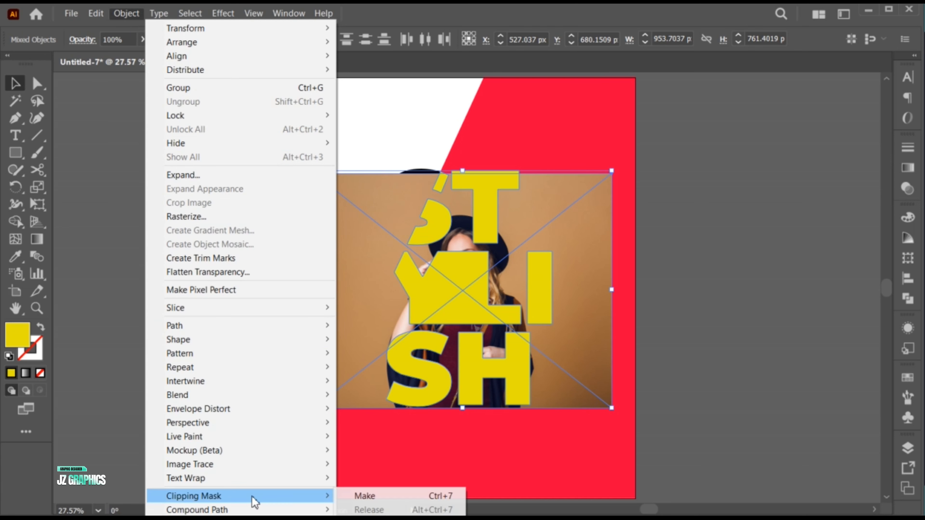
left_click(395, 496)
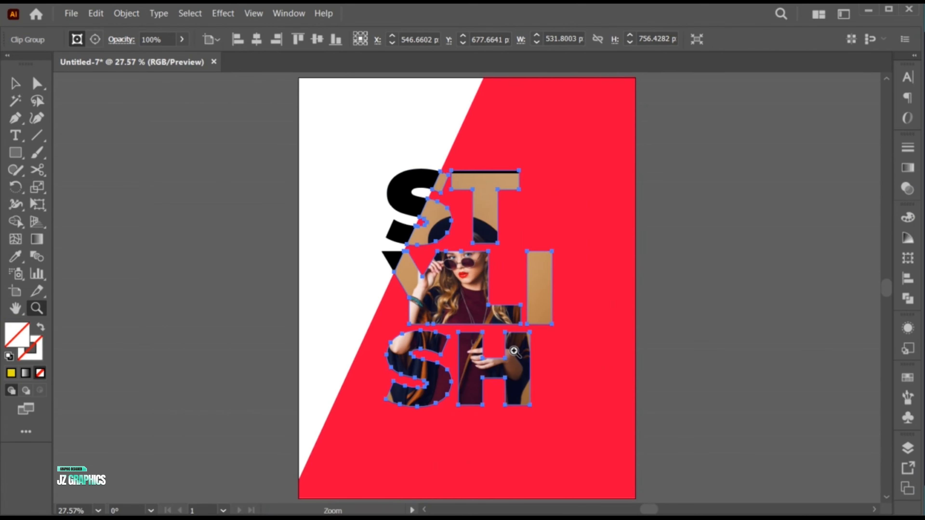
Inside the clip group, enlarge the photo and shift it down until the sunglasses and lips sit in the YLI row.
key("ctrl+0")
double_click(508, 361)
left_click(605, 303)
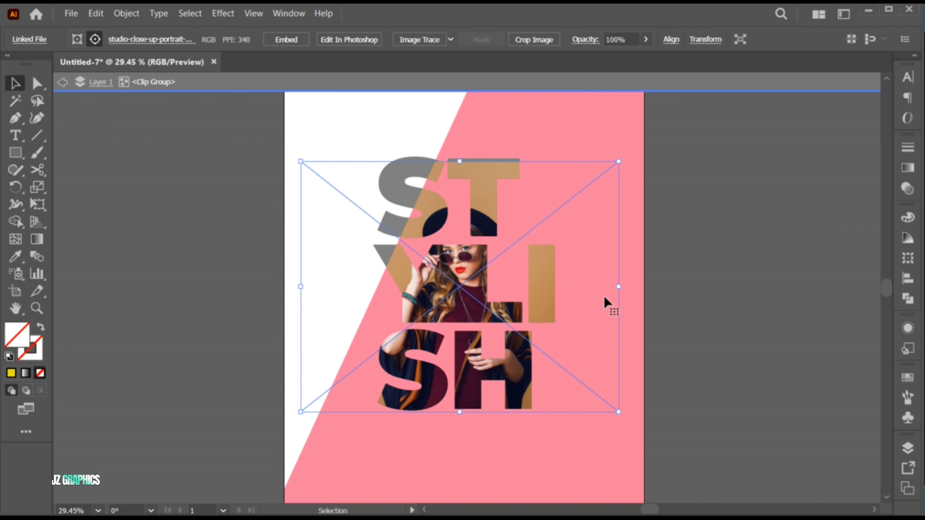
left_click_drag(619, 285, 775, 316)
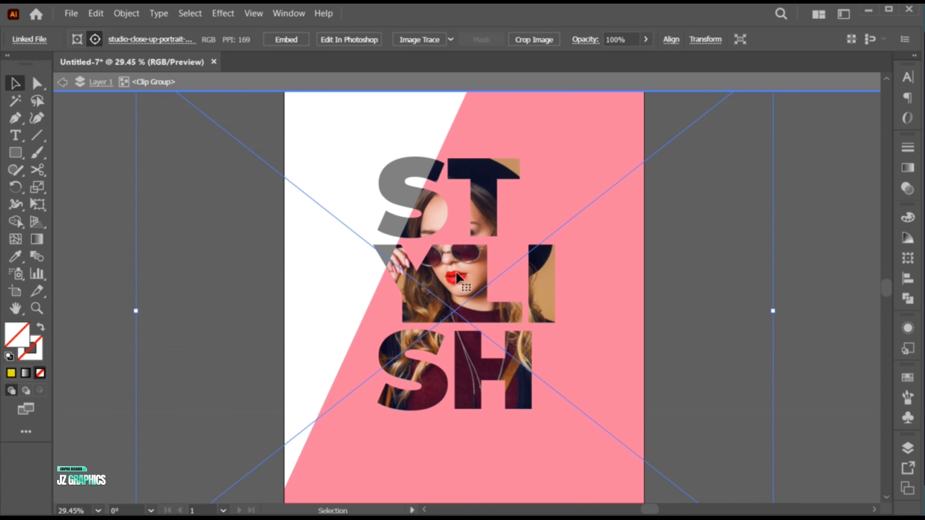
left_click_drag(457, 276, 456, 300)
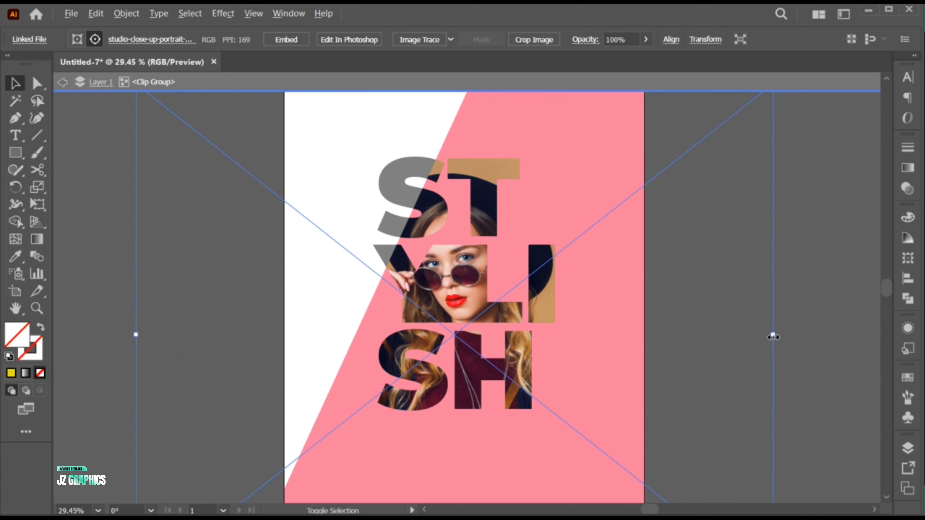
left_click_drag(773, 335, 780, 335)
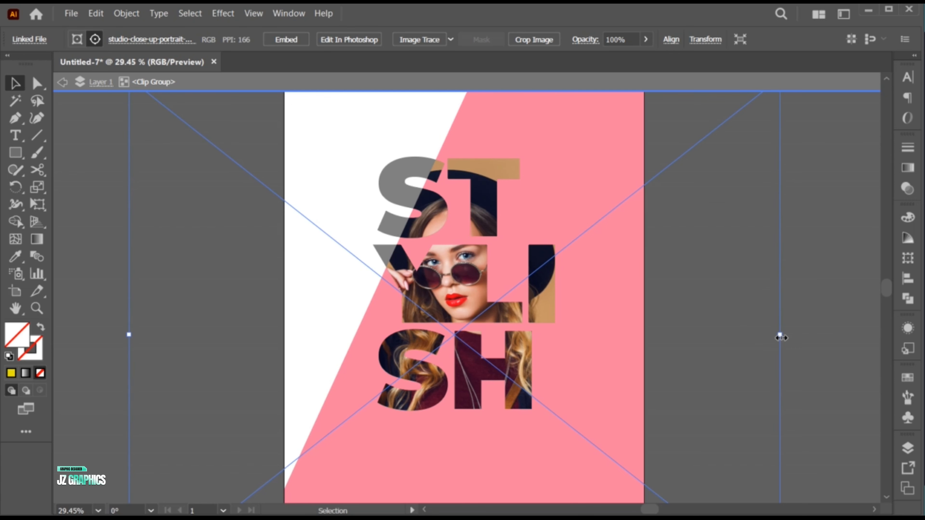
key("Escape")
left_click(814, 369)
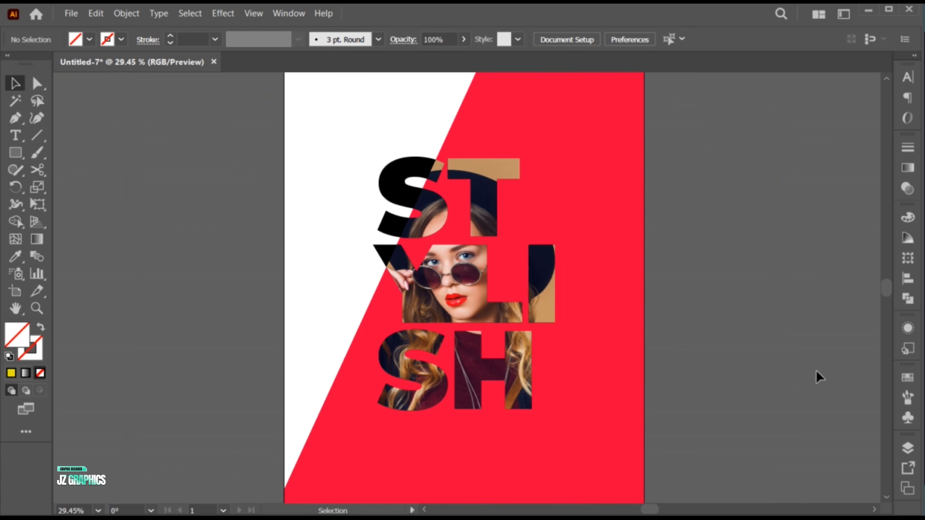
Recolor the diagonal red background shape with the red sampled from the woman's lips.
key("ctrl+0")
left_click(577, 353)
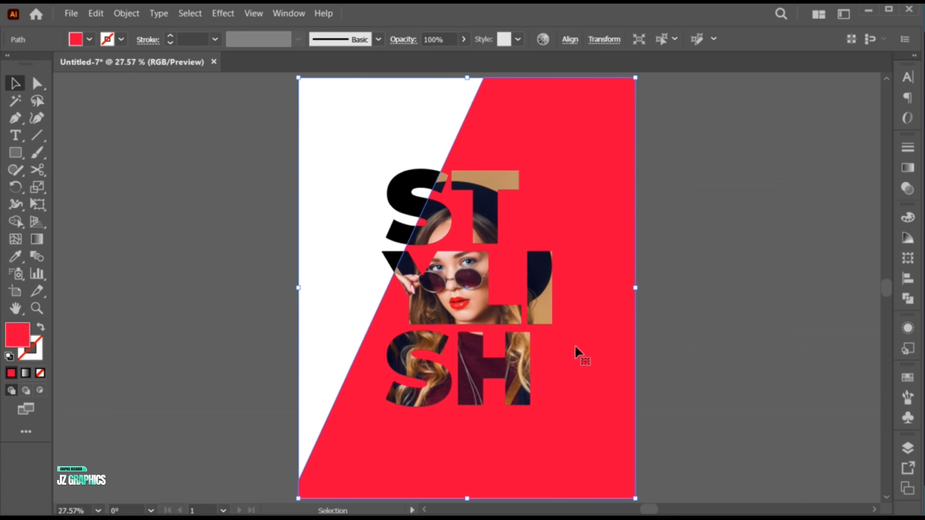
left_click(15, 256)
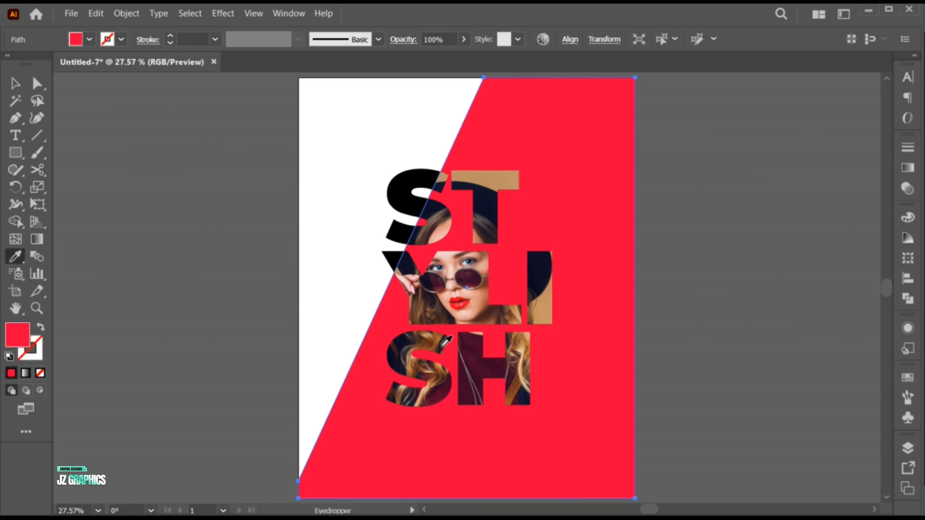
left_click(456, 303)
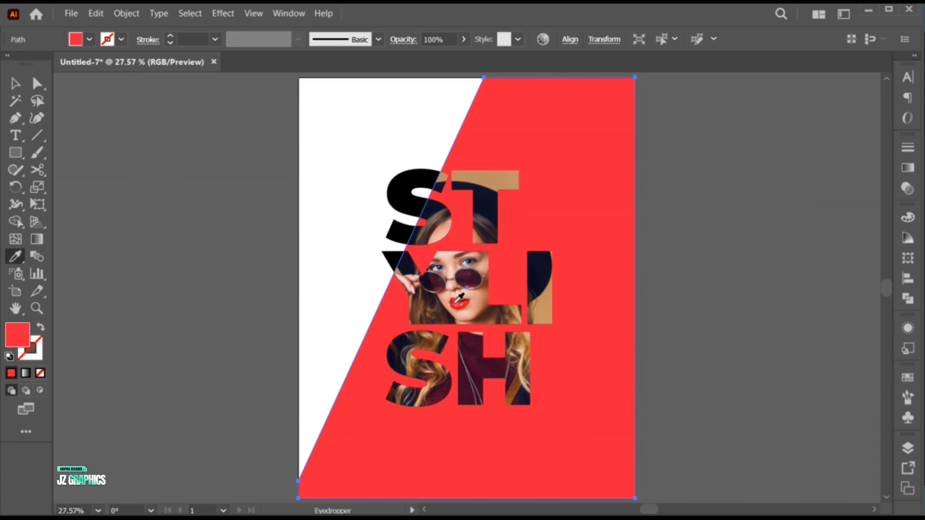
key("v")
left_click(342, 306)
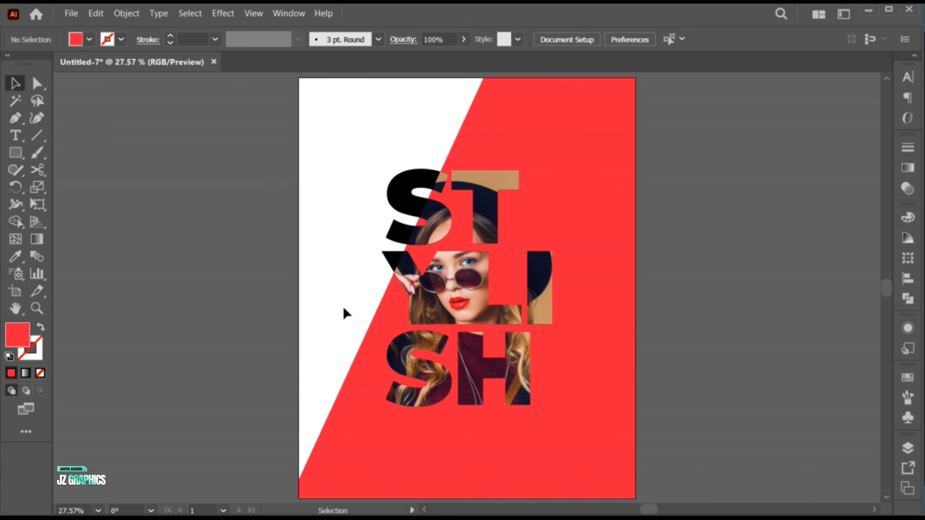
Recolor the black lettering group with the red sampled from the diagonal background shape.
left_click(409, 210)
key("i")
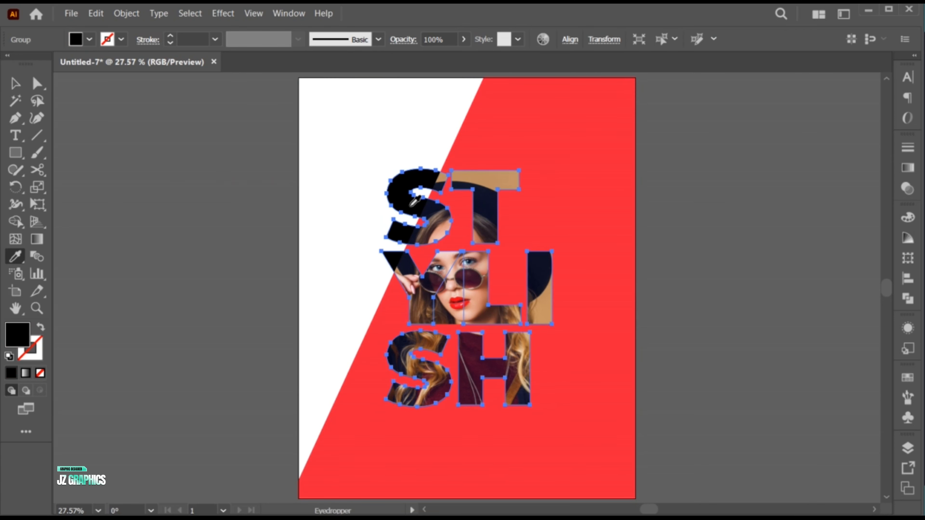
left_click(489, 136)
key("v")
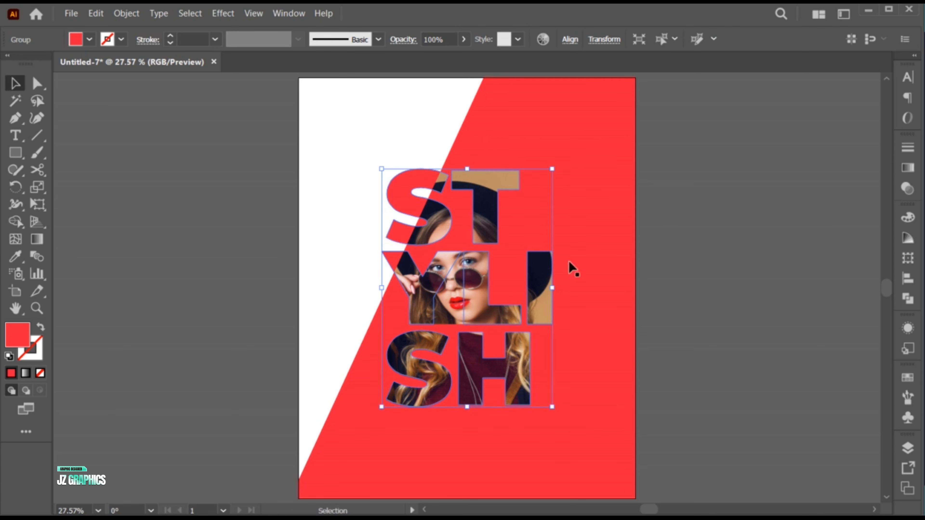
left_click(647, 339)
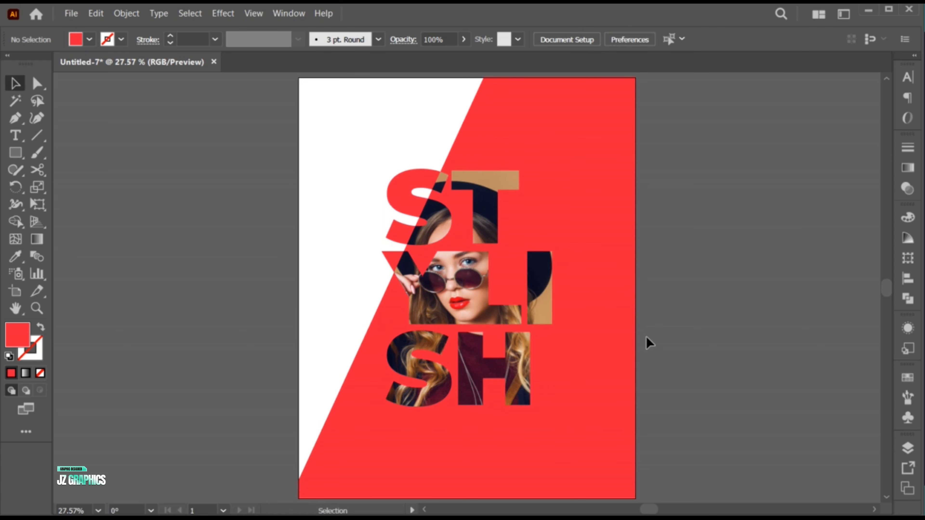
Create a 1080 x 1350 px rectangle on the poster.
left_click(15, 152)
left_click(327, 208)
left_click(534, 262)
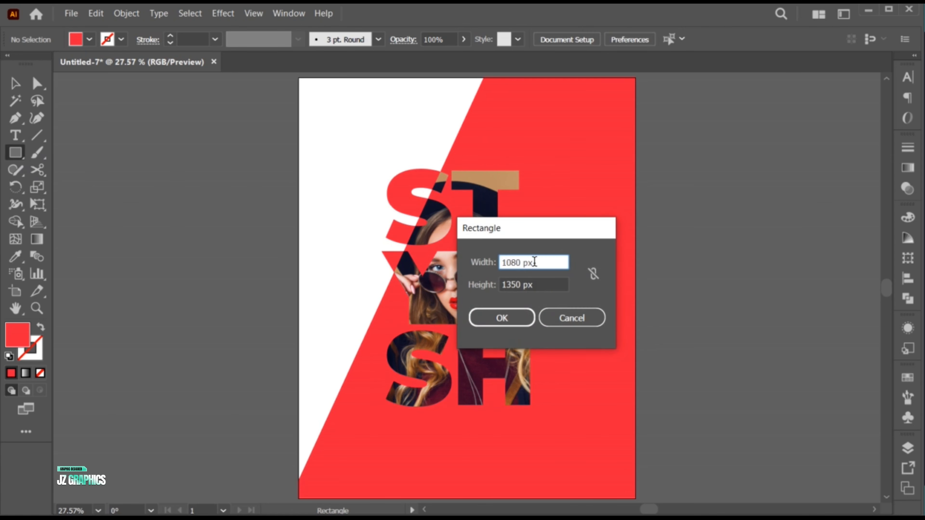
left_click(537, 282)
left_click(510, 317)
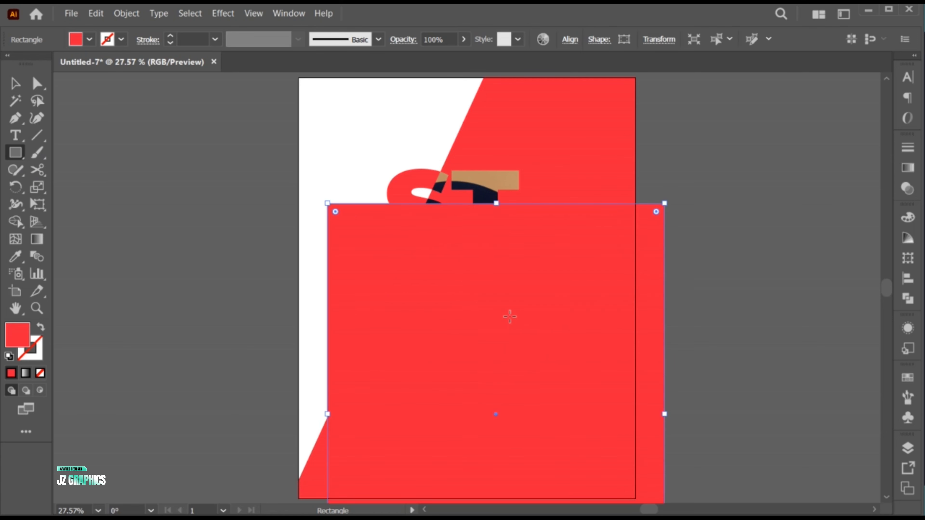
Center the new rectangle horizontally and vertically on the artboard.
key("v")
left_click(570, 40)
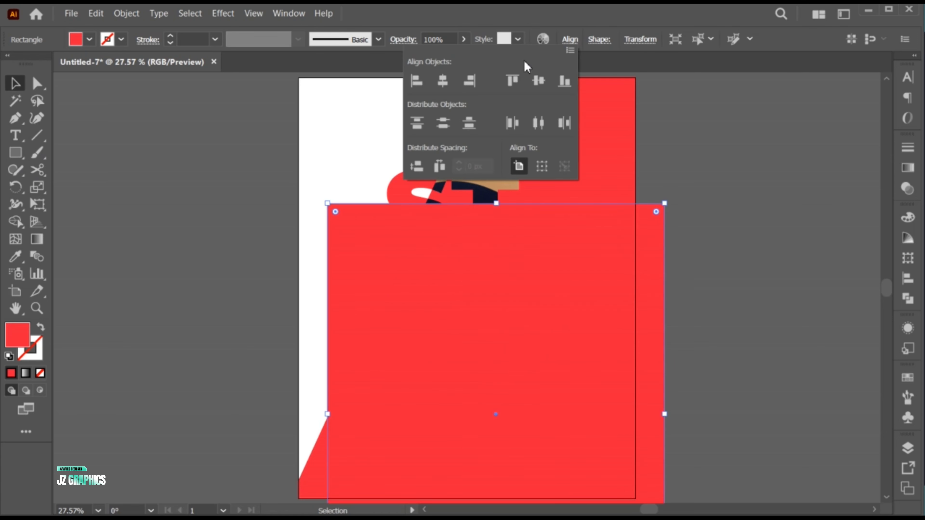
left_click(442, 80)
left_click(533, 83)
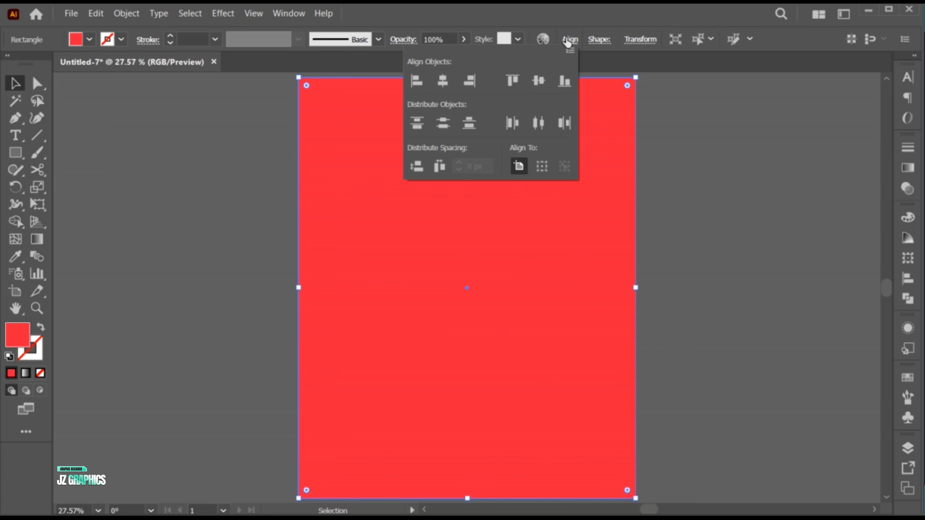
left_click(569, 41)
Fill the full-page rectangle with light gray #d3d3d3 and send it to the back.
double_click(16, 333)
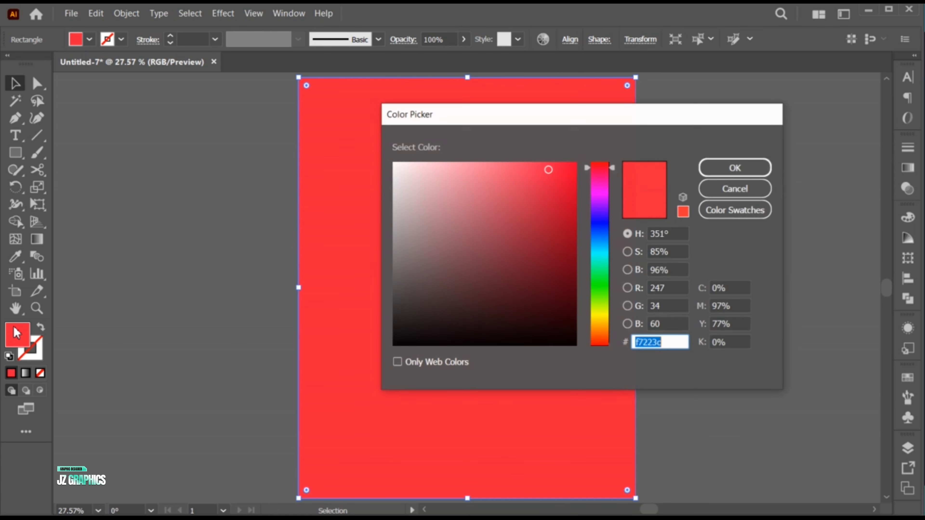
left_click(393, 192)
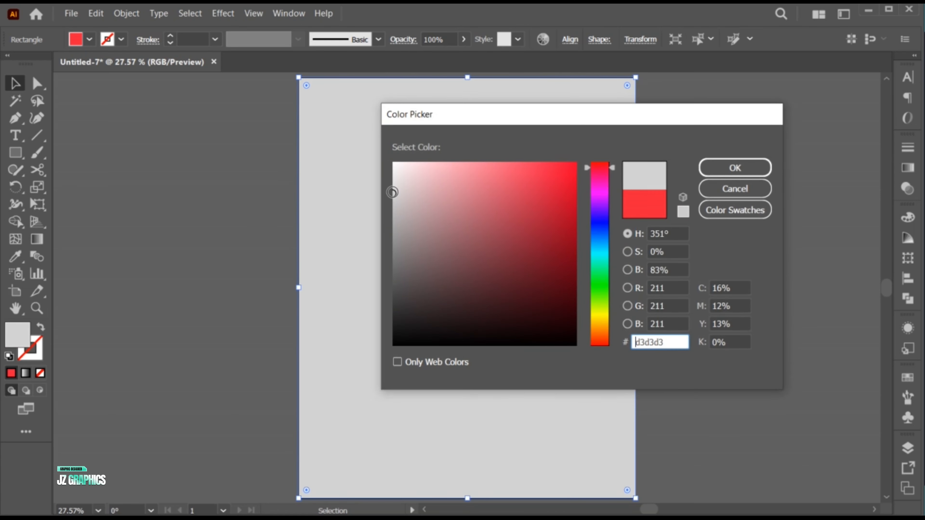
left_click(735, 168)
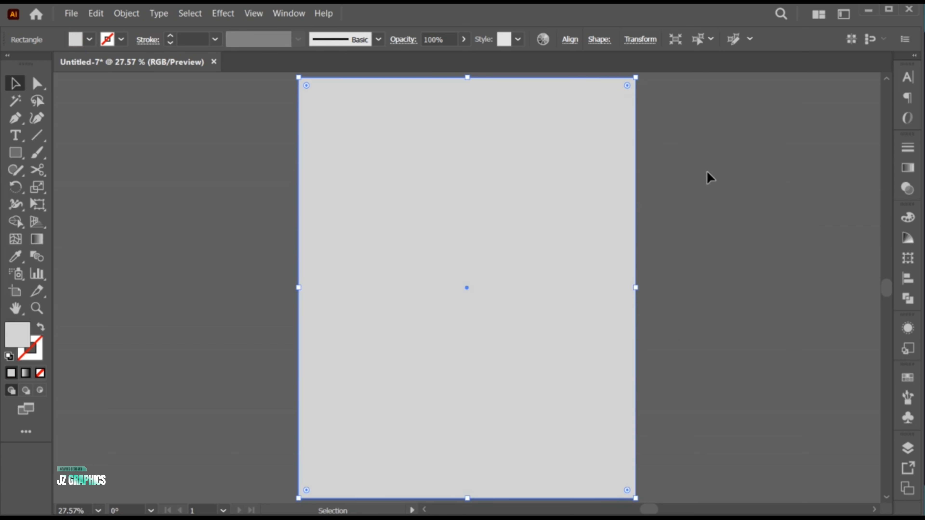
right_click(323, 99)
mouse_move(404, 401)
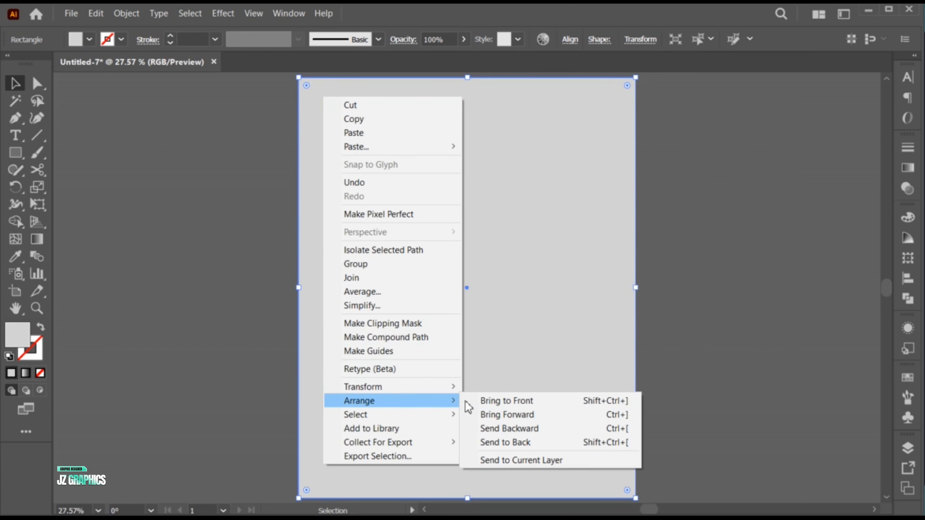
left_click(511, 441)
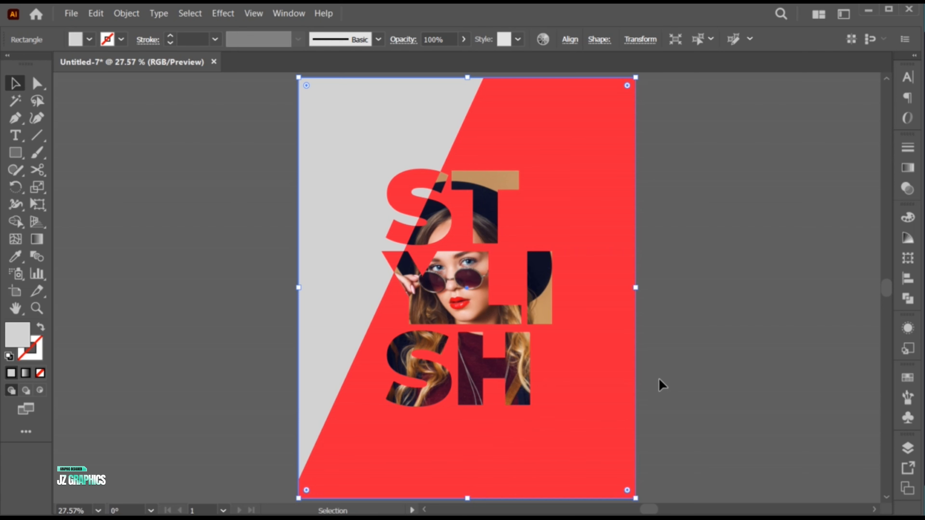
left_click(648, 373)
Add the text "elegant and" at 24 pt in Montserrat Black just above the STYLISH lettering.
key("t")
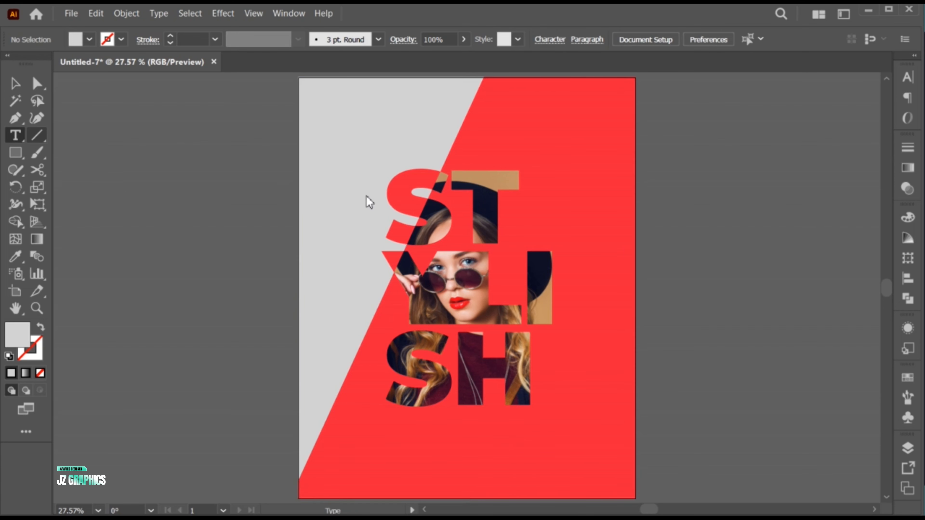
left_click(378, 155)
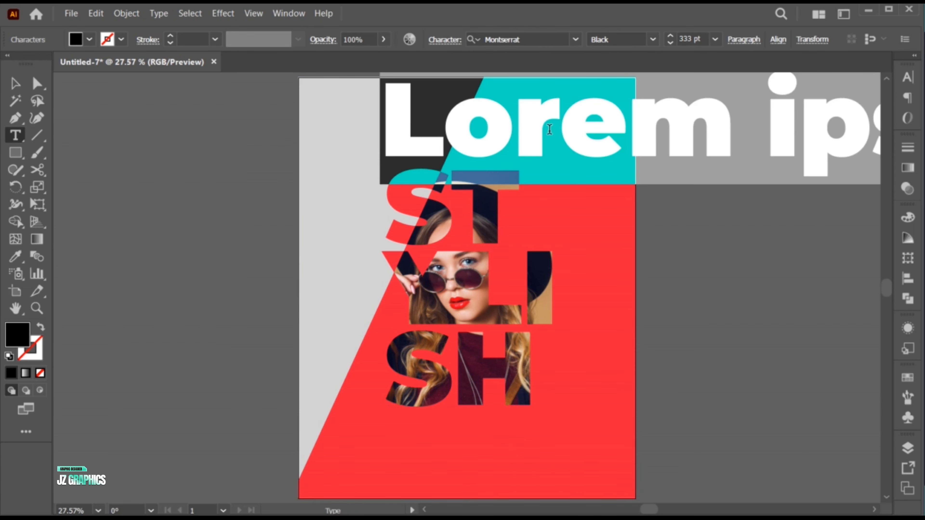
left_click(715, 40)
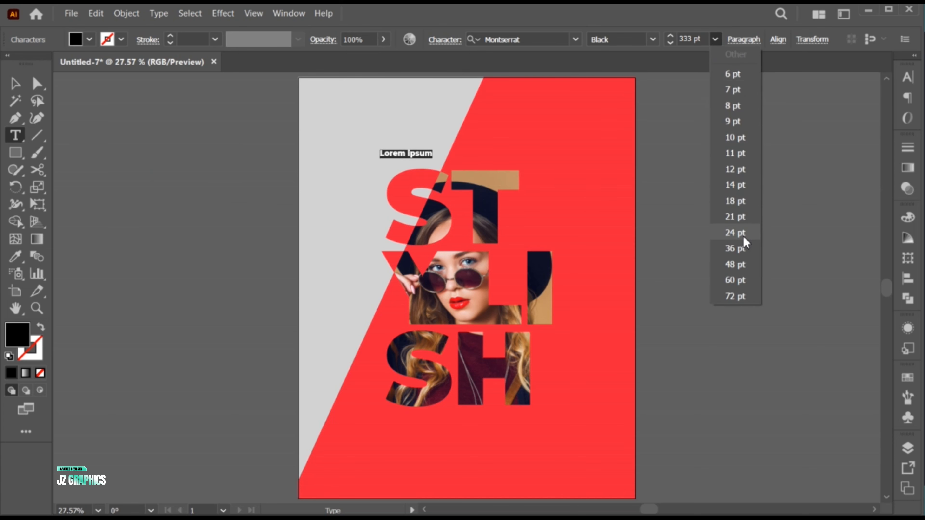
left_click(743, 235)
type("elegant and")
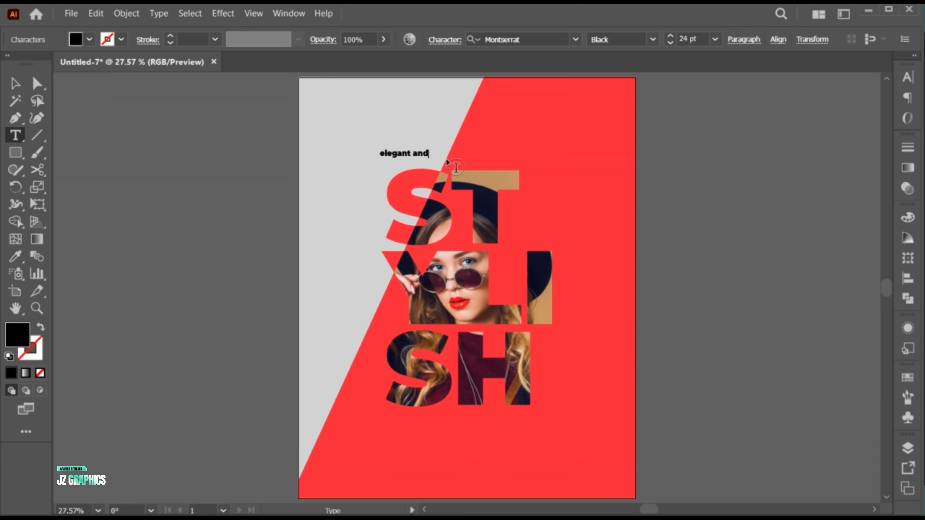
key("Escape")
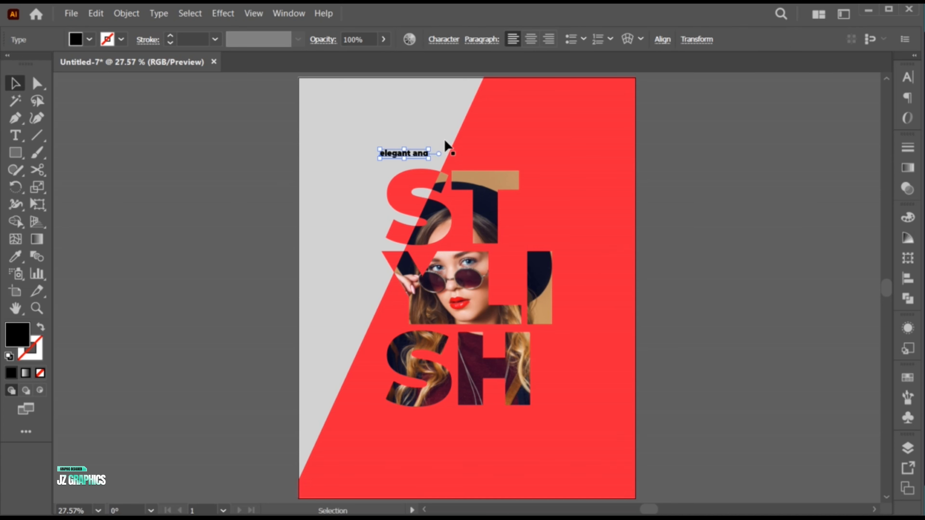
Enlarge the "elegant and" text above the lettering and convert it to uppercase.
left_click_drag(430, 158, 408, 165)
left_click(159, 13)
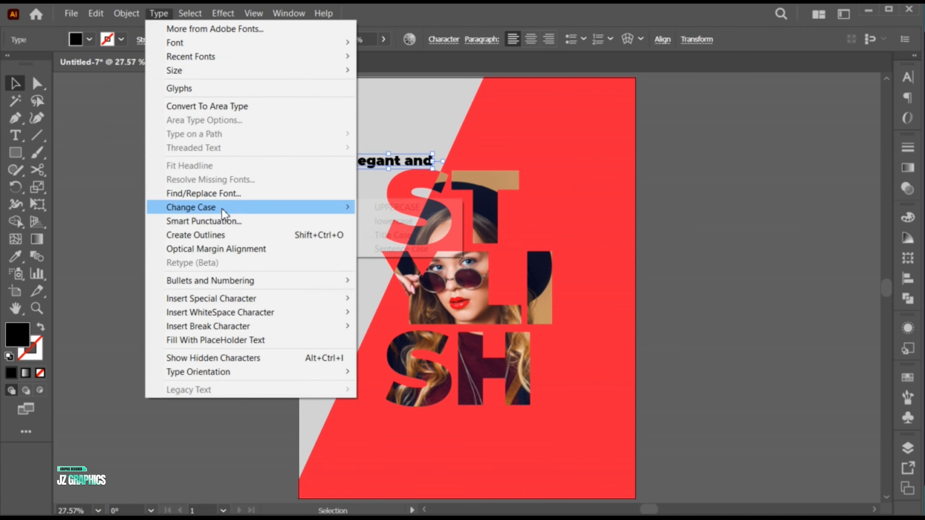
mouse_move(171, 206)
left_click(391, 207)
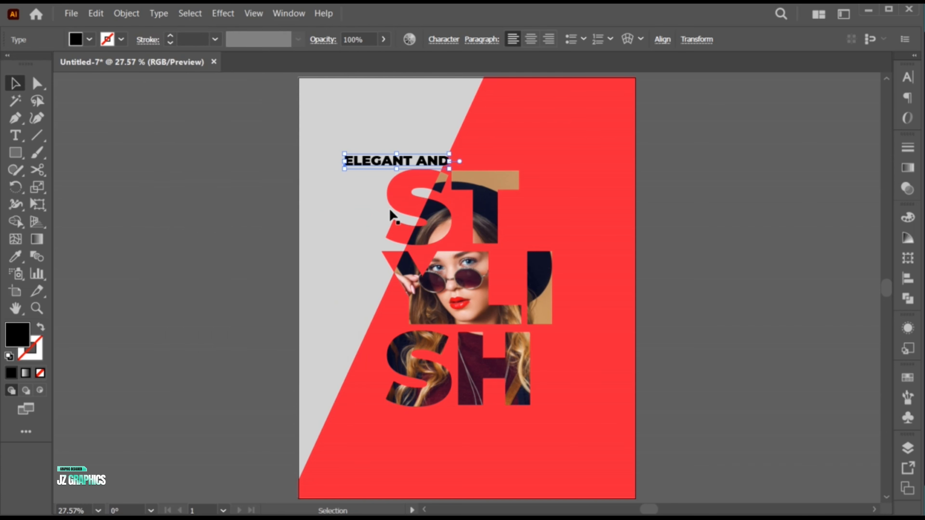
Set the ELEGANT AND text to Montserrat Regular and shift it slightly toward the poster's gray area.
left_click(903, 85)
left_click(881, 111)
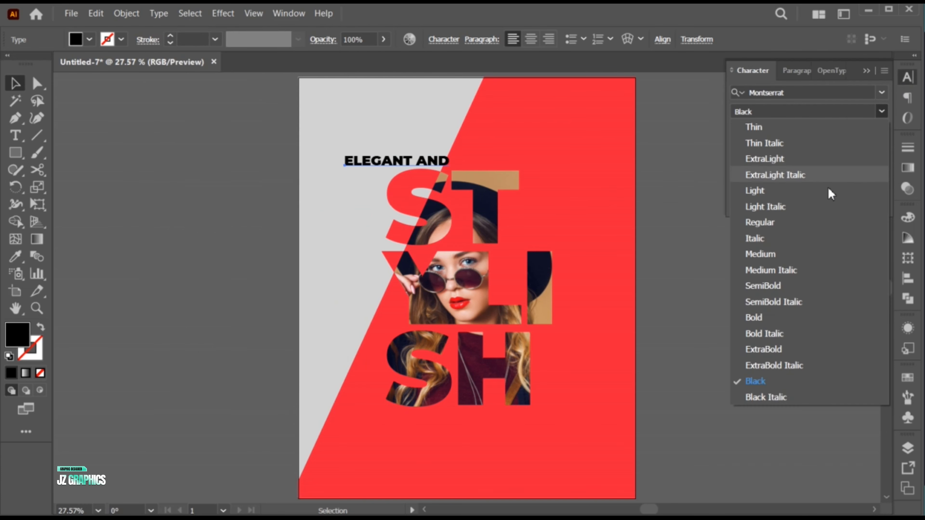
left_click(760, 222)
left_click_drag(422, 165, 416, 164)
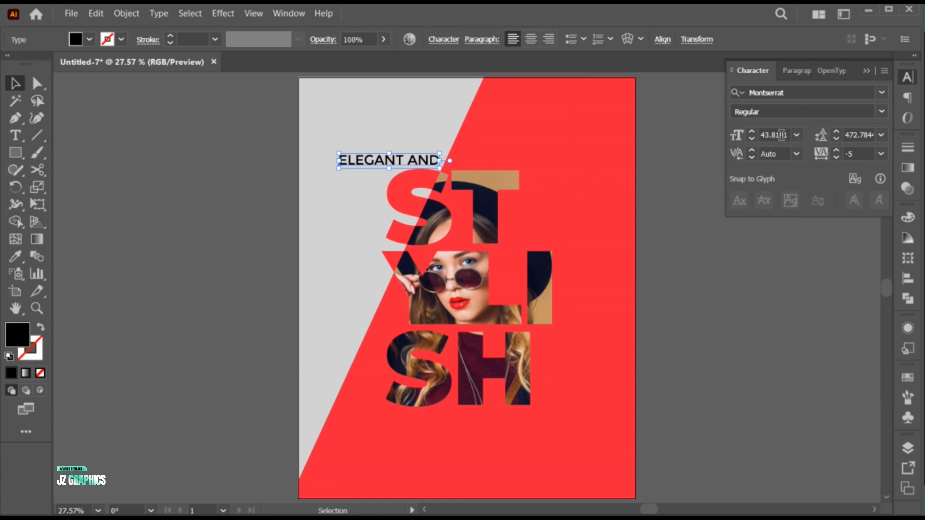
Set the ELEGANT AND text to 41 pt with a tracking of -50.
left_click(752, 138)
left_click(752, 139)
left_click(752, 139)
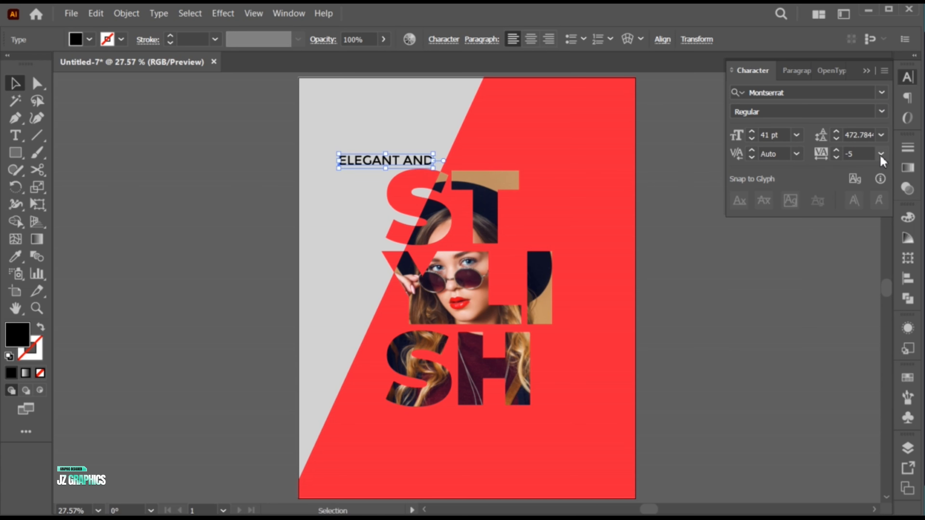
left_click(880, 155)
left_click(881, 155)
left_click(881, 154)
left_click(897, 198)
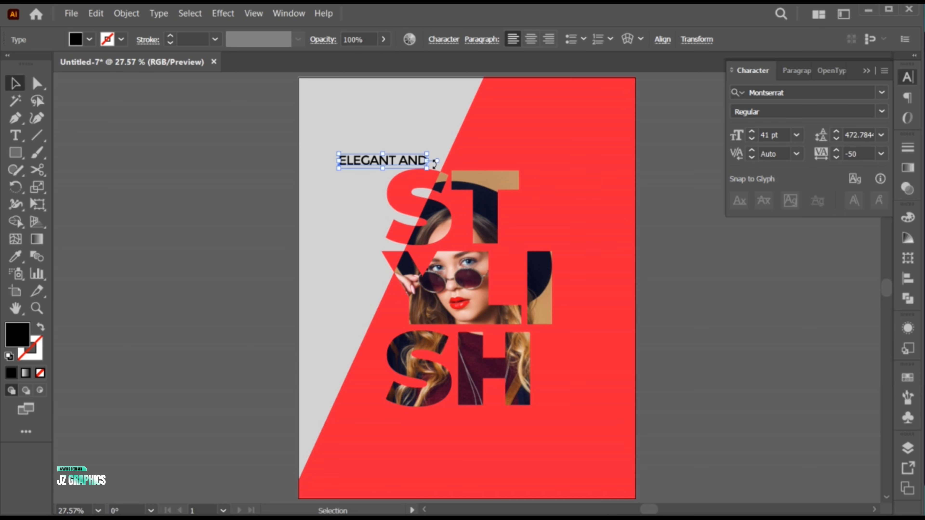
Scale the ELEGANT AND text up to about 47 pt and recolor it with maroon sampled from the woman's clothing.
left_click_drag(435, 163, 393, 162)
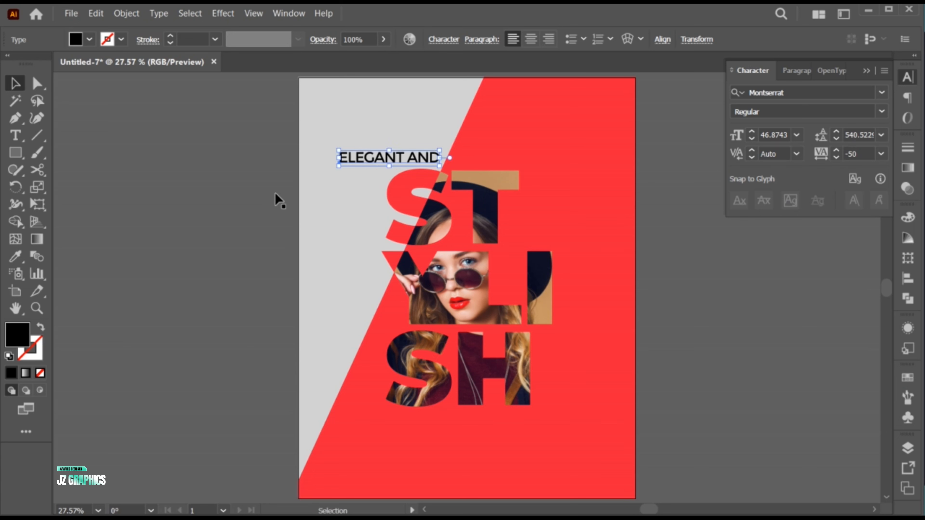
key("i")
left_click(479, 359)
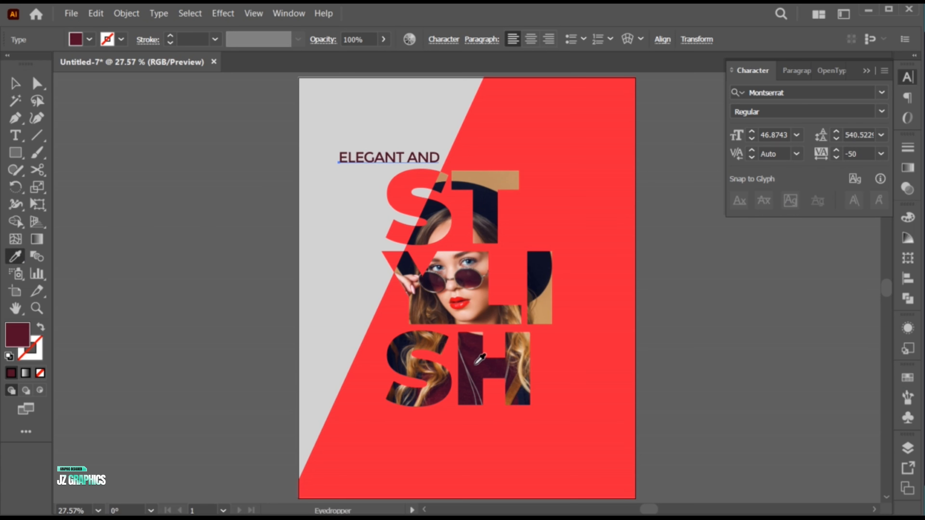
key("v")
left_click(866, 71)
left_click(662, 339)
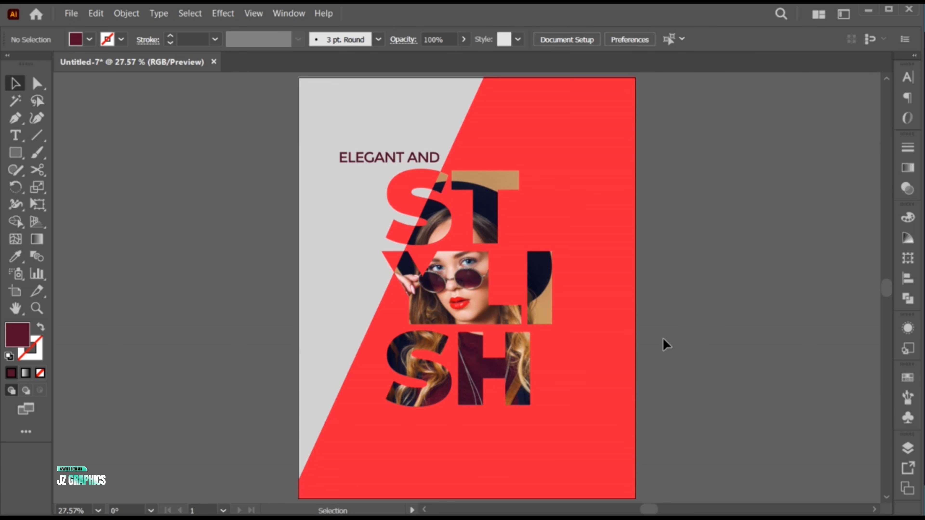
Draw a long, thin maroon rectangle below the SH letters, starting near the poster's edge and crossing the diagonal.
left_click(15, 153)
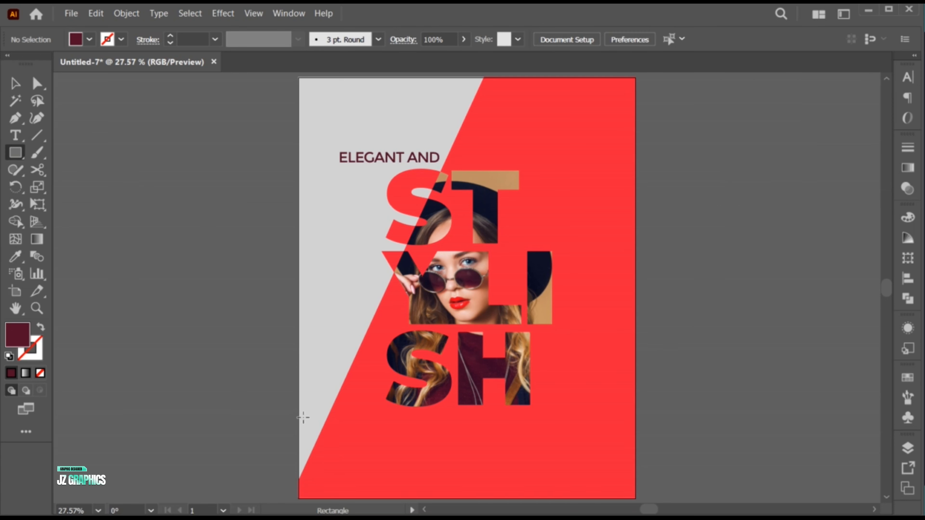
left_click_drag(304, 418, 454, 436)
key("v")
Trim the maroon bar along the diagonal with Shape Builder, removing the part over the light gray area.
key("z")
left_click_drag(347, 433, 425, 459)
key("v")
left_click(345, 449, "shift")
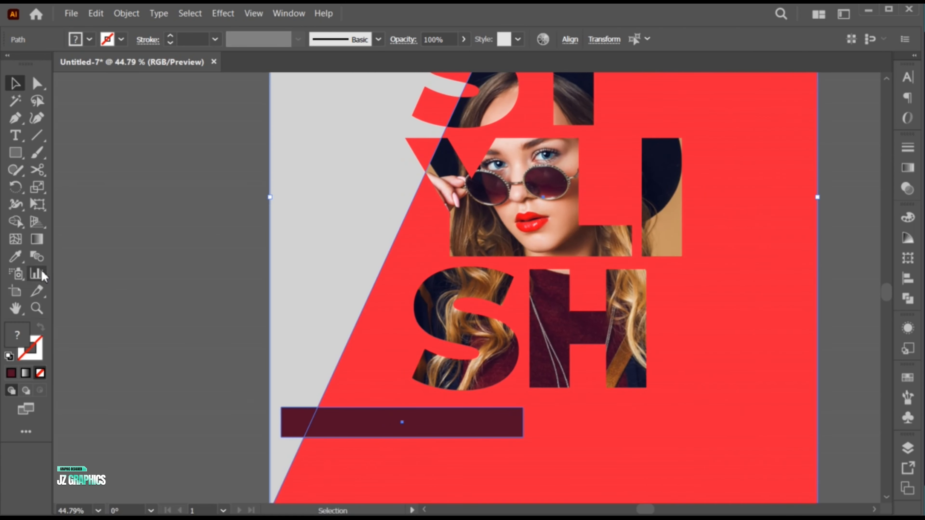
left_click(15, 221)
left_click(292, 424, "alt")
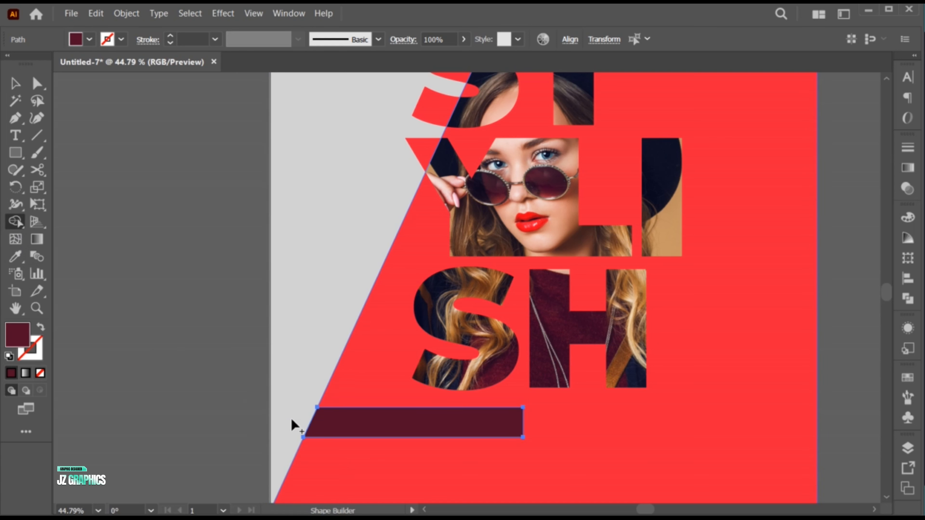
key("v")
key("ctrl+0")
left_click(277, 407)
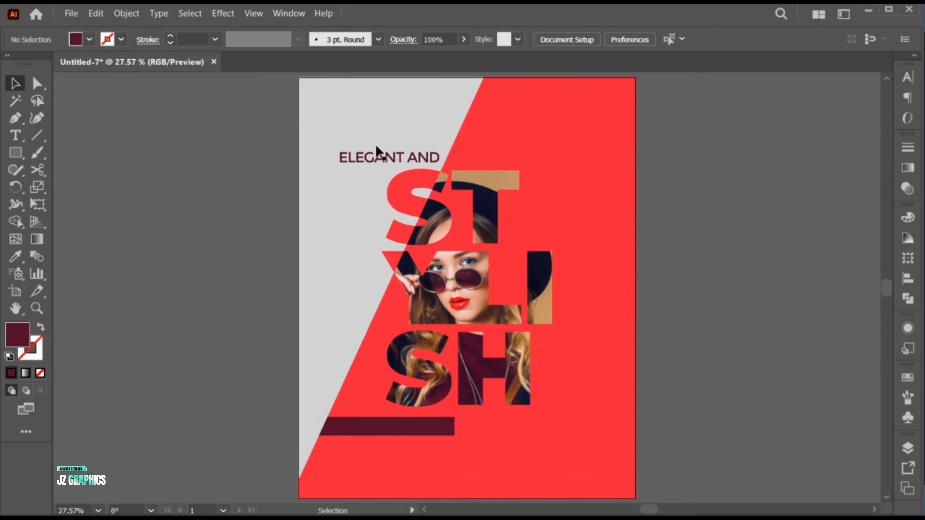
Duplicate the ELEGANT AND text to the end of the maroon bar and change the copy to TYPO.
left_click_drag(376, 146, 497, 430)
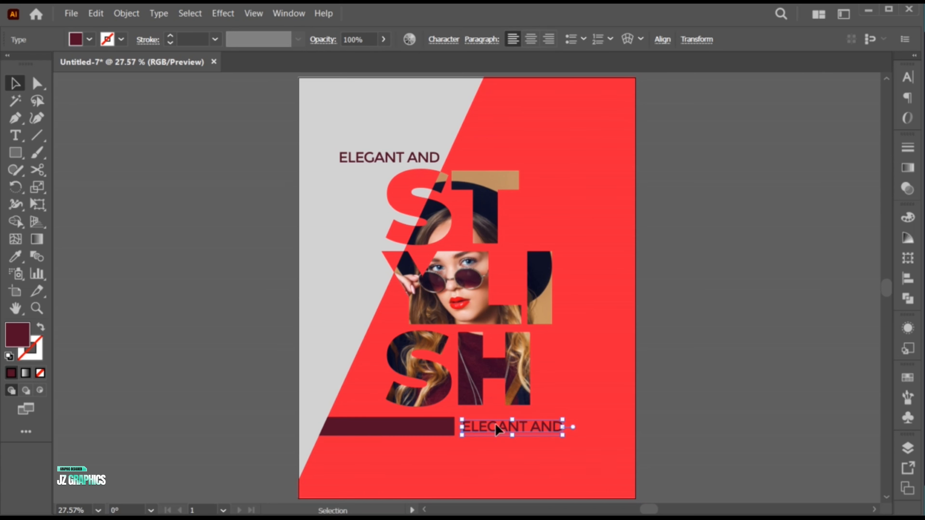
triple_click(497, 425)
type("TYPO")
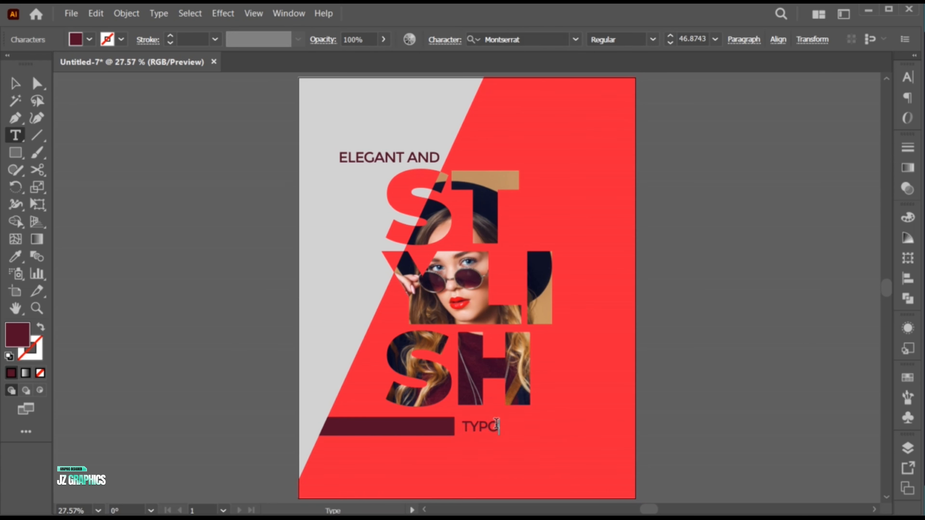
key("Escape")
Scale the TYPO text up to about 72.5 pt and position it right beside the maroon bar.
left_click_drag(502, 435, 578, 460)
key("ctrl+space")
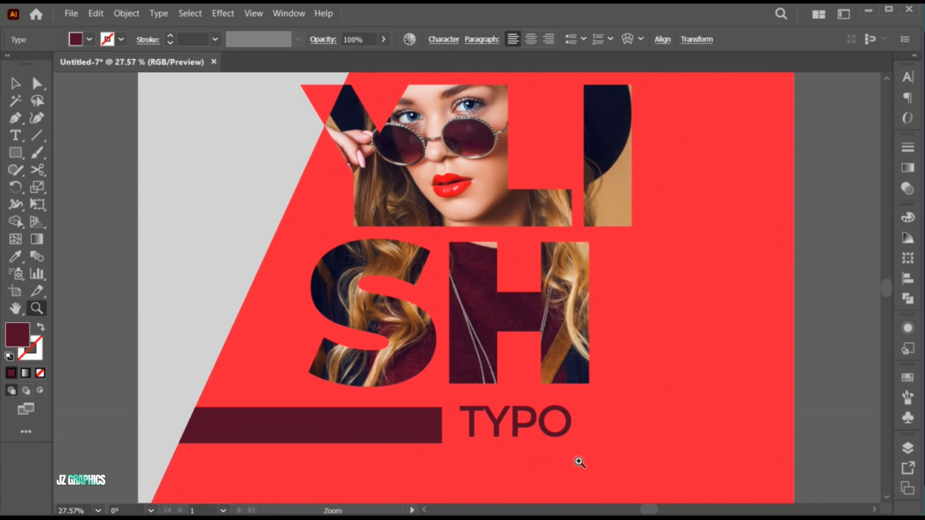
left_click_drag(501, 428, 495, 428)
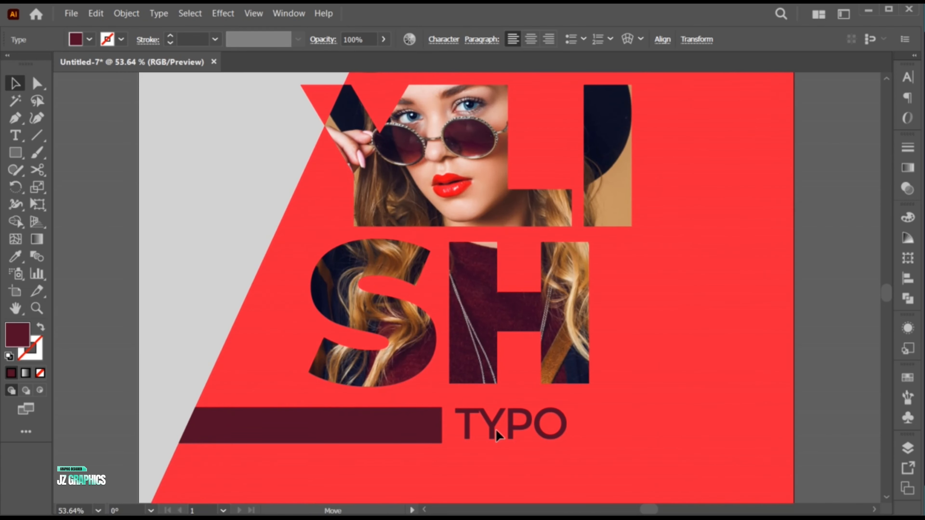
Set the TYPO text's font weight to Montserrat Black.
left_click(908, 77)
left_click(884, 112)
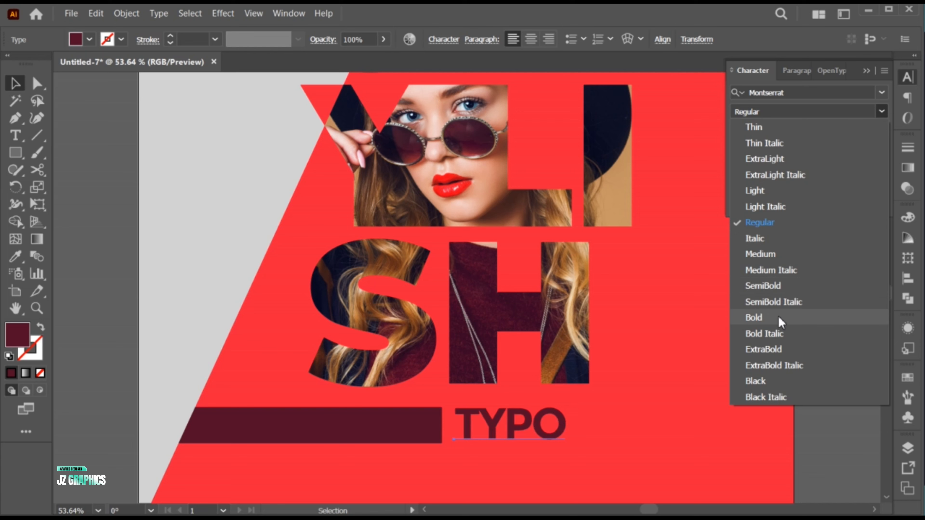
left_click(779, 317)
left_click(883, 113)
left_click(786, 382)
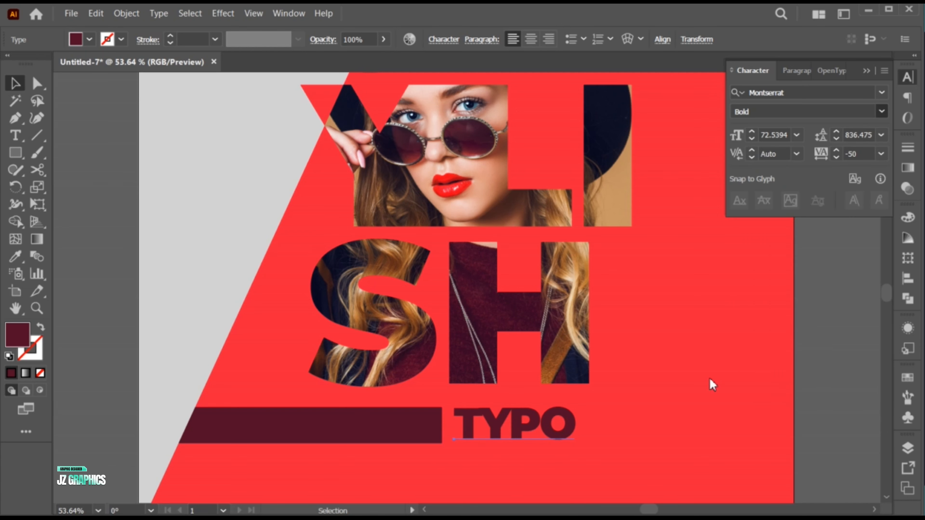
Widen the tracking of the first three letters of TYPO.
double_click(471, 416)
left_click_drag(463, 416, 545, 422)
key("alt+Right")
key("alt+Right")
key("alt+Right")
key("alt+Right")
key("alt+Right")
key("alt+Right")
key("alt+Right")
key("alt+Right")
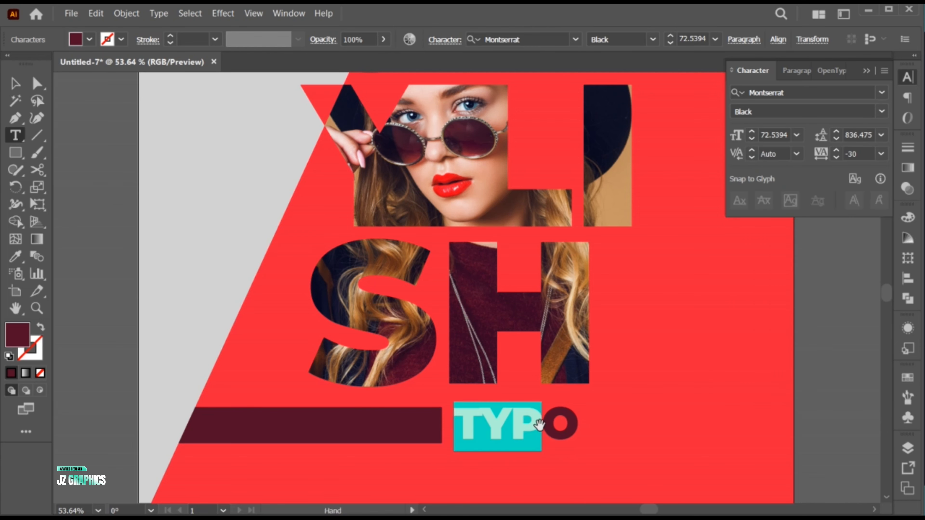
key("Escape")
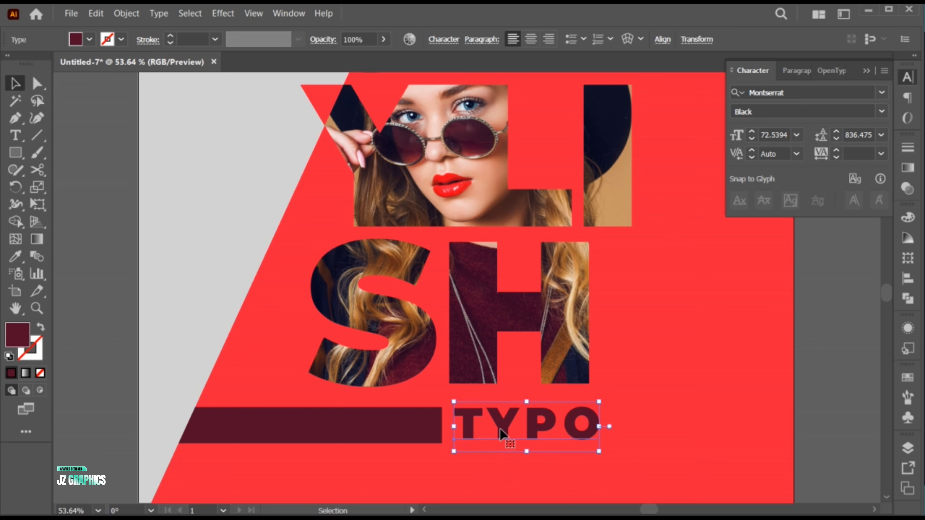
Enlarge the TYPO text to about 81 pt and tighten the tracking of its first three letters to 50.
left_click_drag(593, 451, 602, 454)
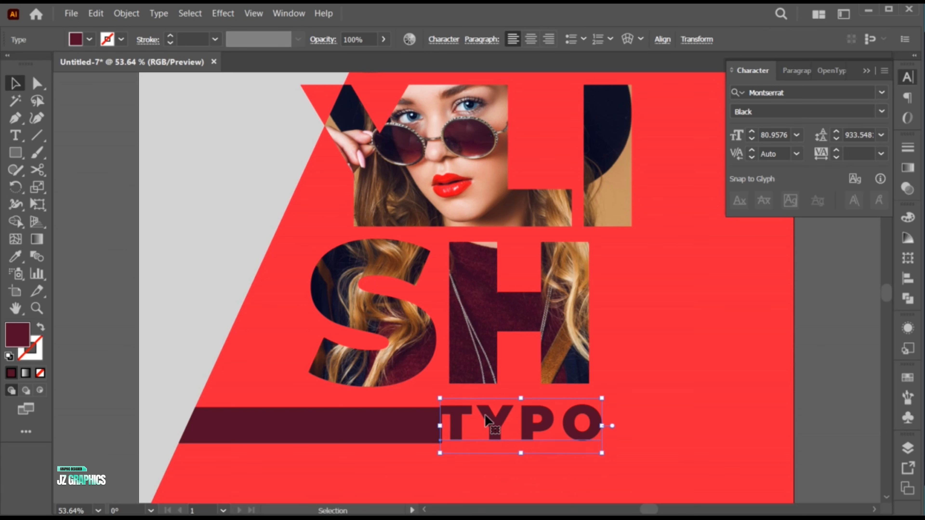
left_click_drag(488, 417, 578, 430)
double_click(495, 424)
key("alt+Left")
key("alt+Left")
key("alt+Left")
key("alt+Left")
key("alt+Left")
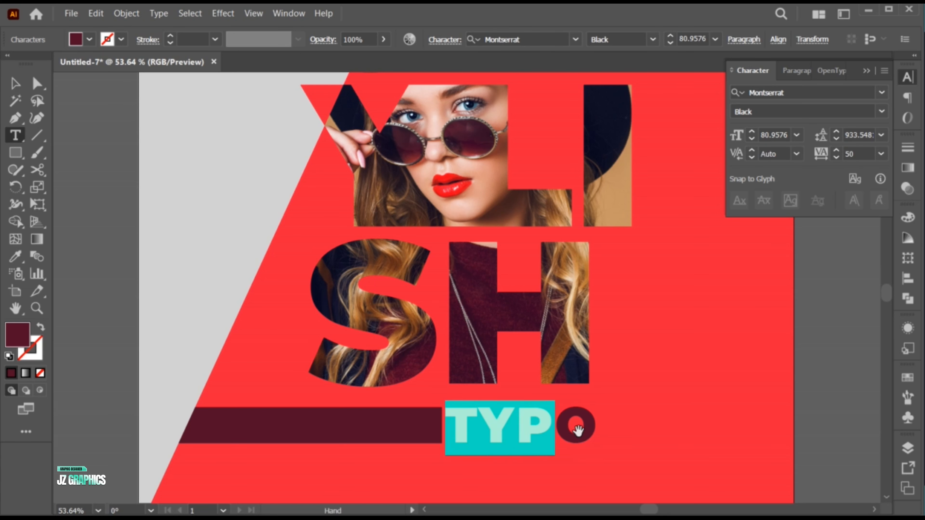
key("Escape")
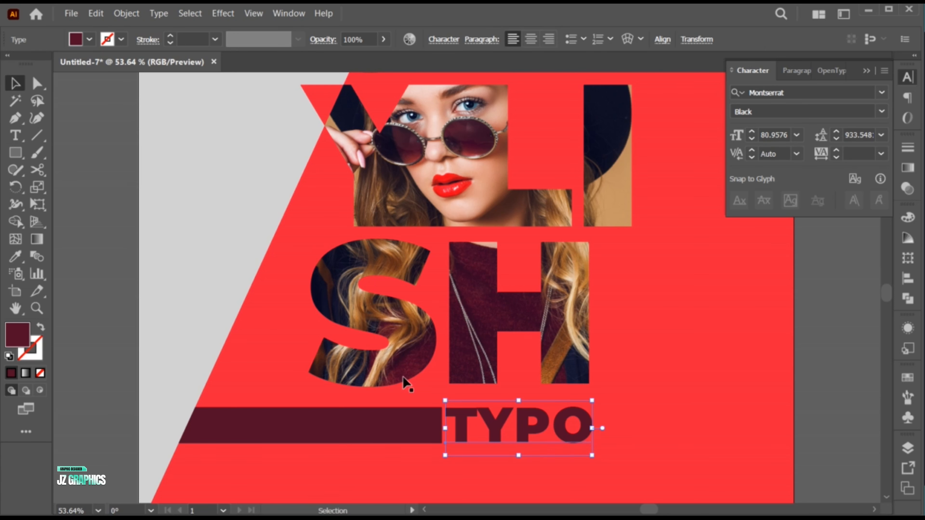
Recolor the TYPO text with the light gray sampled from the poster background.
left_click(18, 255)
left_click(192, 256)
key("v")
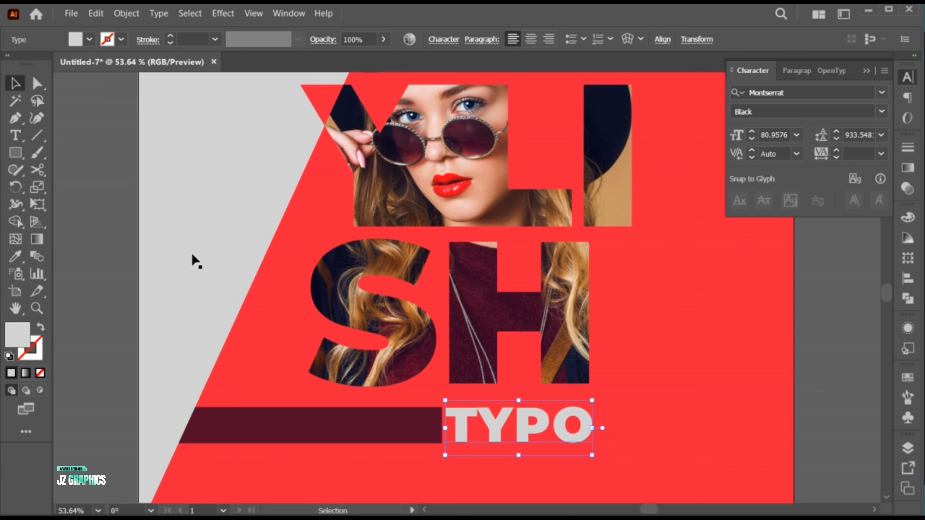
key("ctrl+0")
left_click(192, 259)
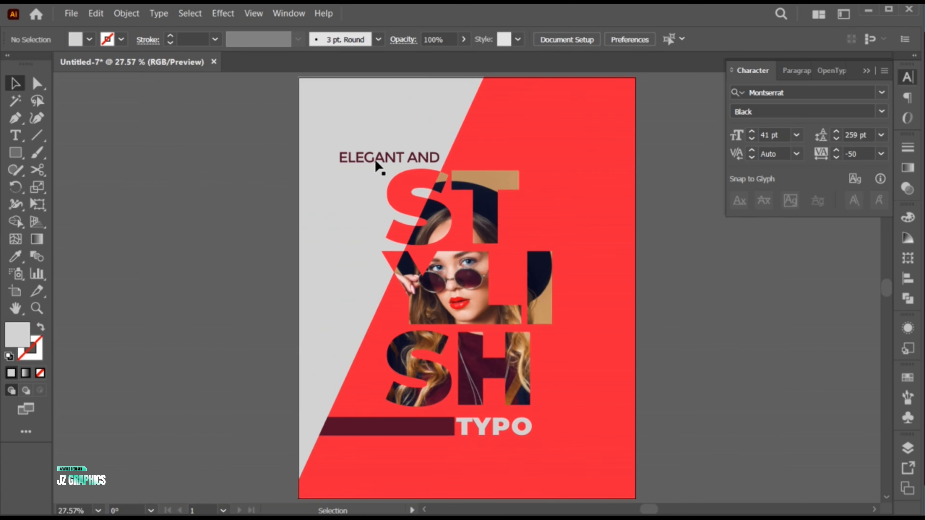
Duplicate the ELEGANT AND text and place the copy below TYPO.
left_click_drag(375, 159, 417, 458)
key("z")
left_click(506, 437)
left_click_drag(532, 447, 469, 444)
left_click_drag(490, 450, 464, 410)
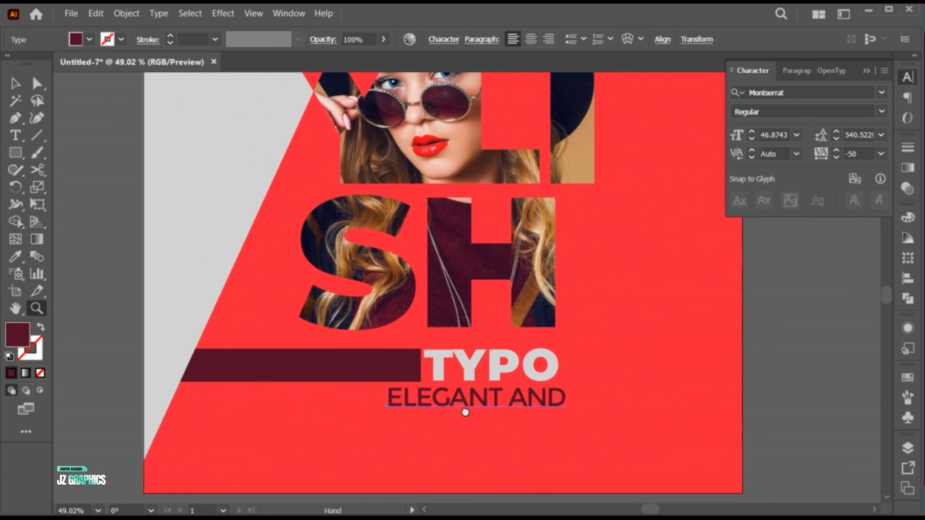
Replace the copied text below TYPO with IN ILLUSTRATOR.
key("v")
double_click(460, 399)
key("ctrl+a")
type("IN")
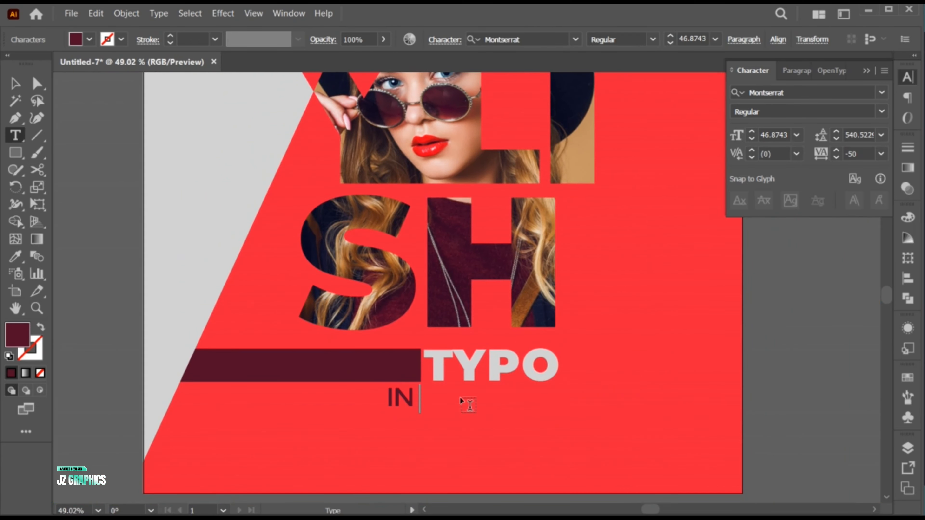
type(" ILLUSTRATOR")
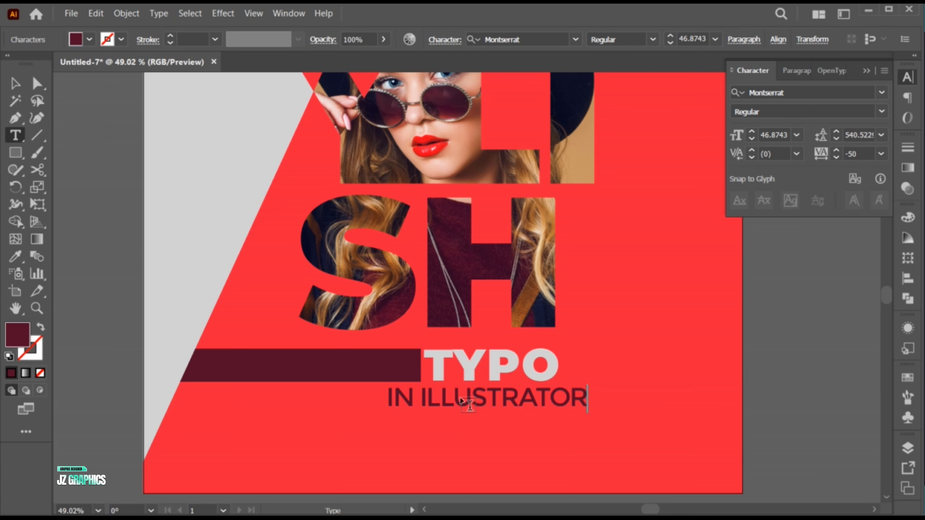
key("Escape")
Shrink the IN ILLUSTRATOR text to about 23.7 pt and set the tracking of all its letters but the last to 75.
left_click_drag(587, 407, 533, 405)
double_click(436, 403)
left_click_drag(435, 399, 511, 399)
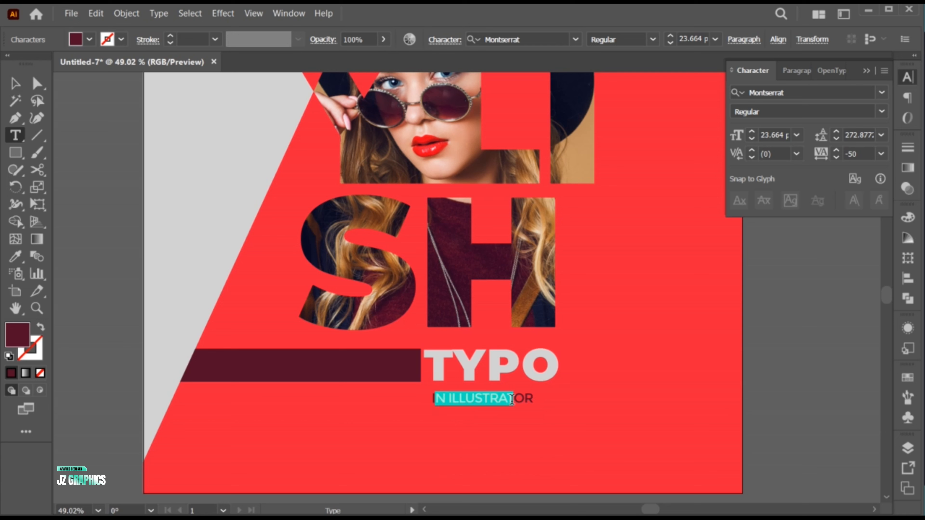
left_click(442, 401)
left_click_drag(433, 397, 527, 398)
left_click(881, 155)
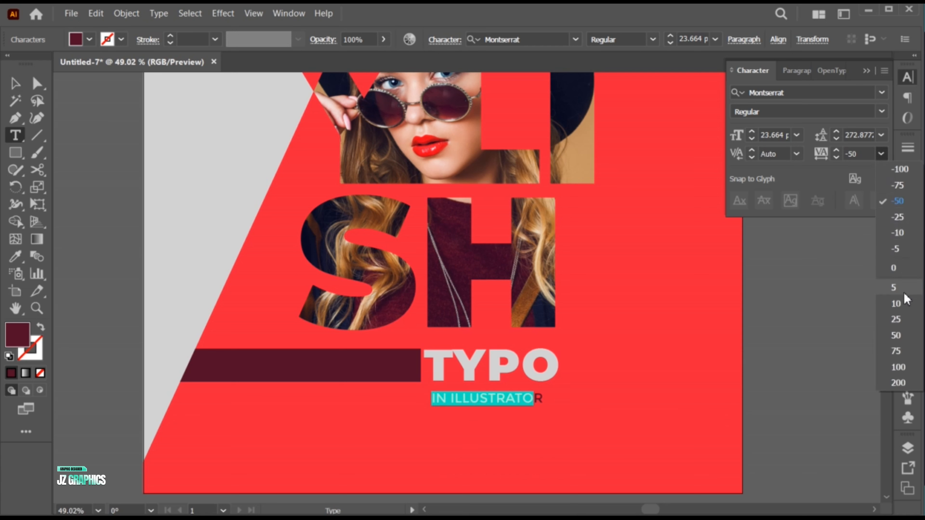
left_click(895, 287)
left_click(881, 156)
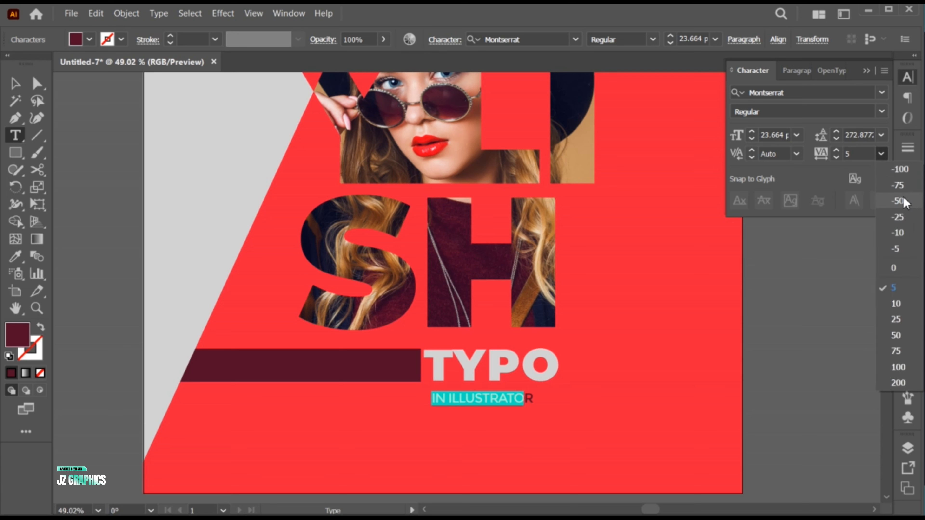
left_click(897, 351)
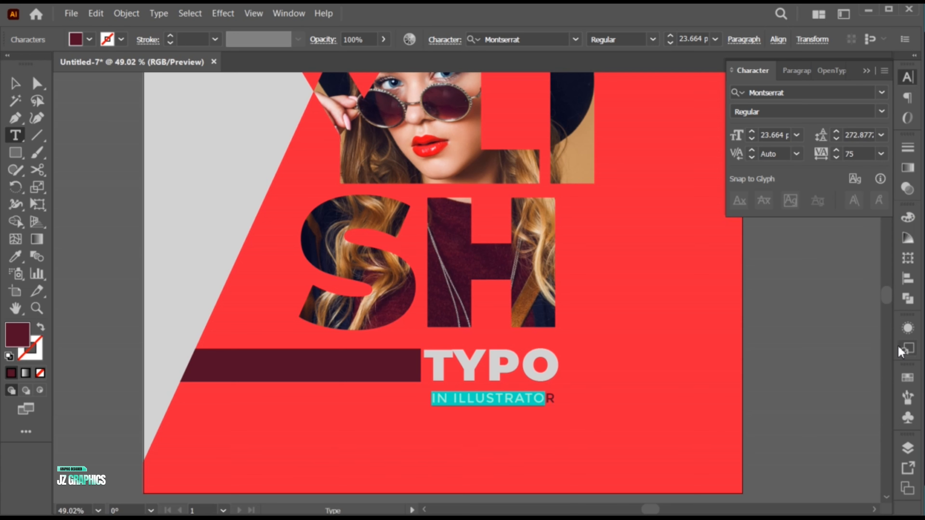
key("Escape")
Recolor IN ILLUSTRATOR with the light gray of the poster background and move it slightly closer to TYPO.
left_click_drag(509, 403, 508, 398)
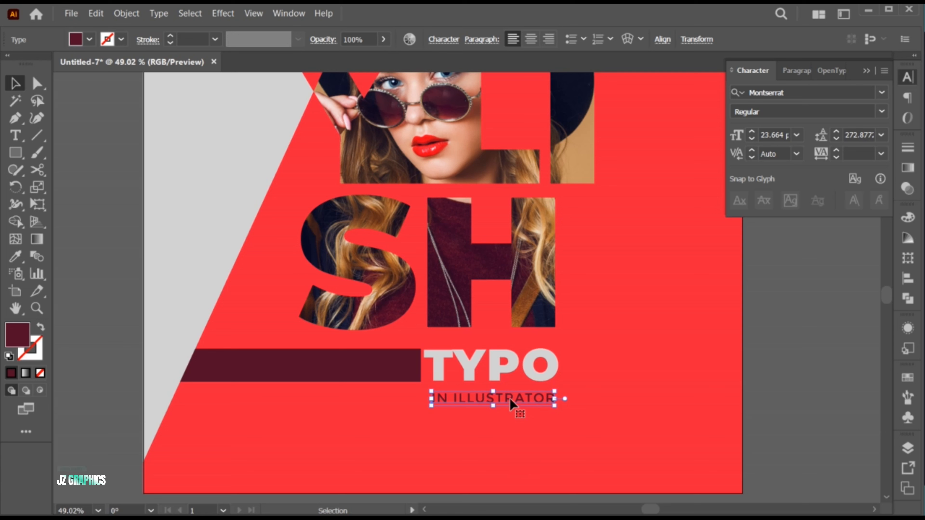
key("i")
left_click(210, 253)
key("v")
left_click(782, 403)
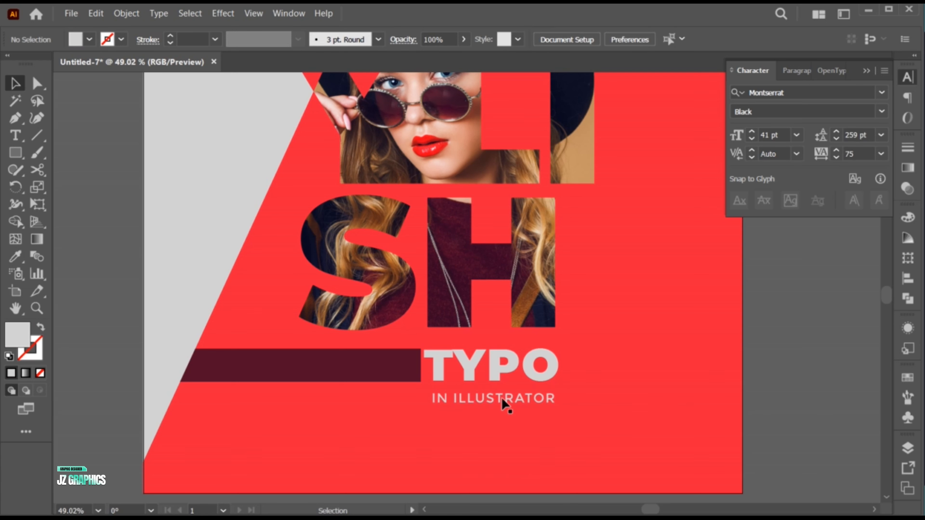
left_click(503, 398)
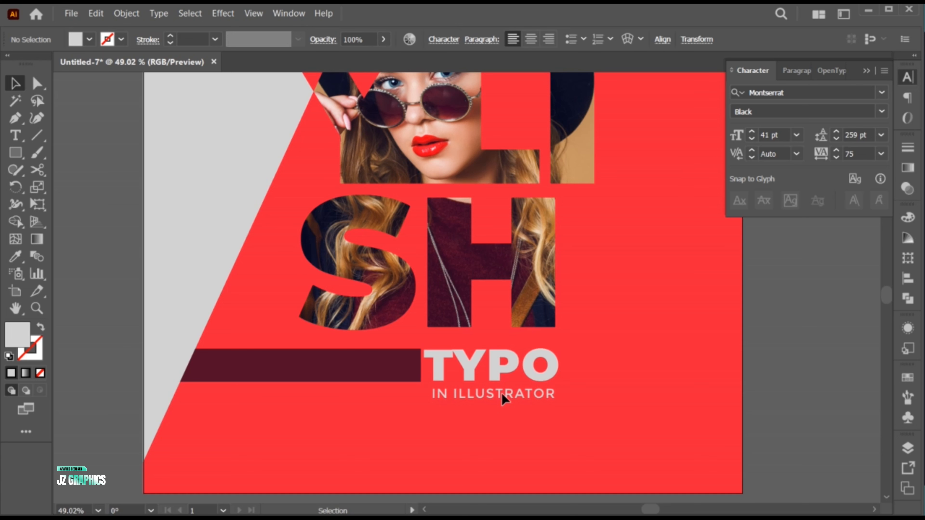
Duplicate the TYPO text below IN ILLUSTRATOR and replace the copy's wording with 14/05/2025.
left_click_drag(494, 363, 493, 424)
double_click(495, 426)
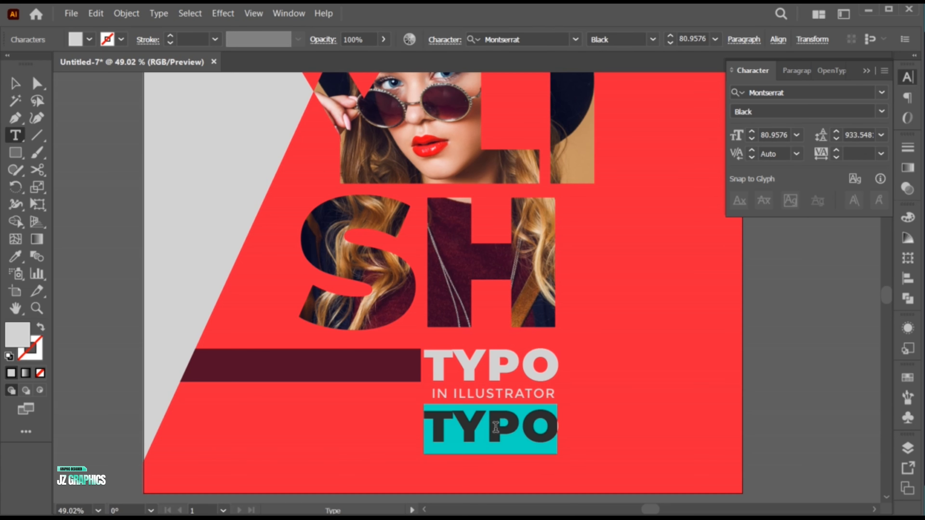
type("14/05/")
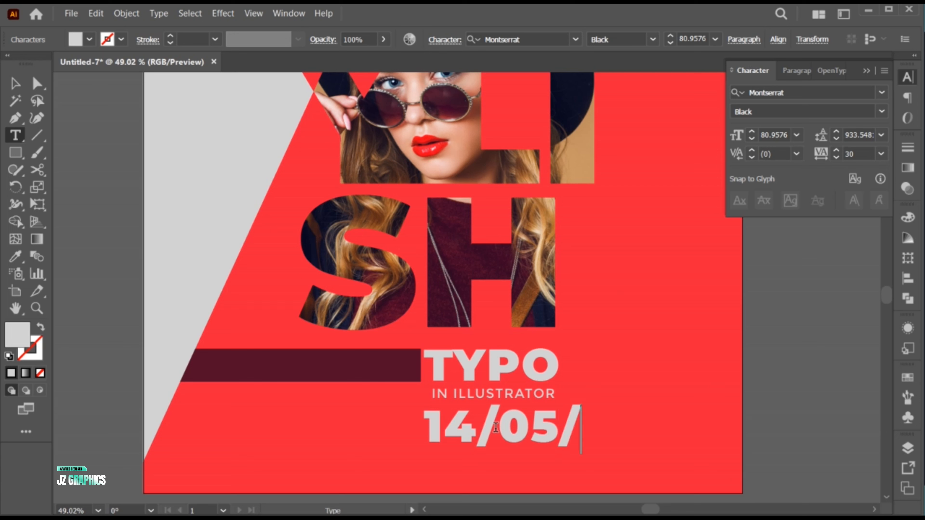
type("2025")
key("Escape")
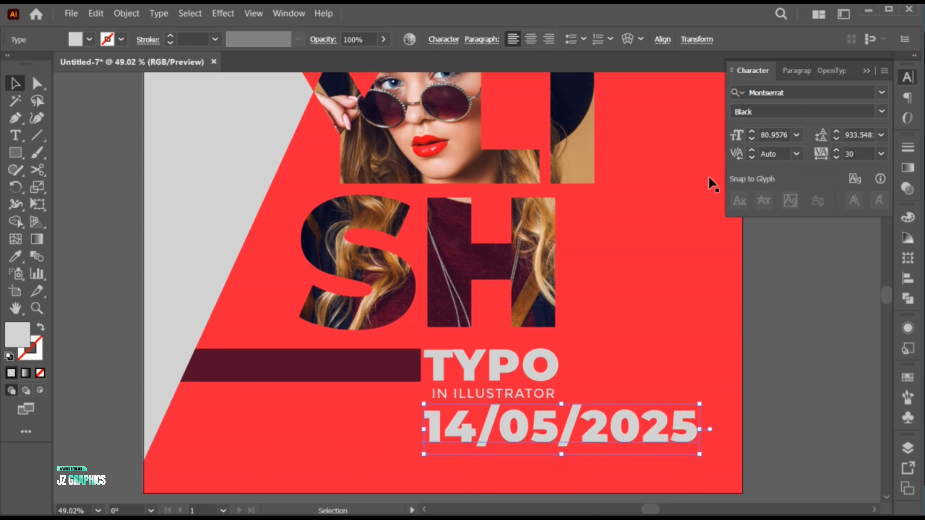
Reduce the date text to 36 pt and place it directly under IN ILLUSTRATOR, matching that line's width.
left_click(752, 139)
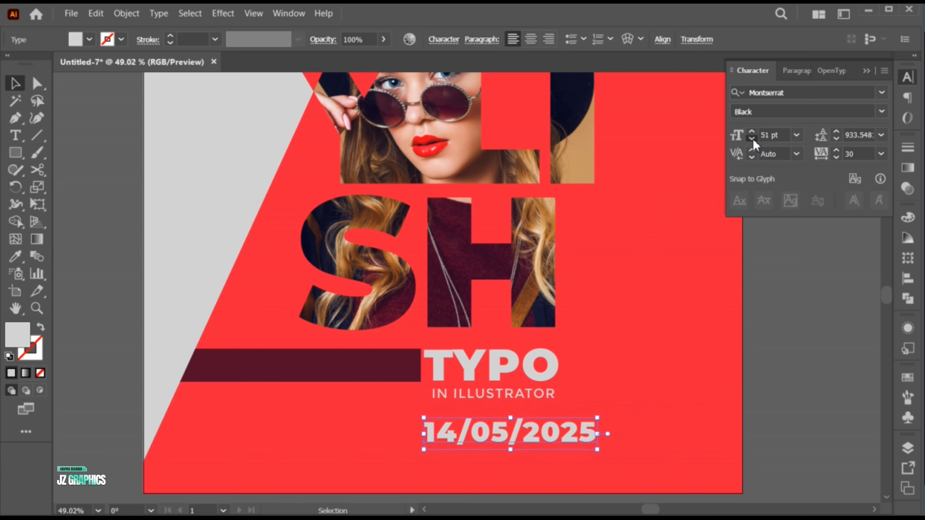
left_click_drag(441, 438, 449, 417)
left_click(751, 131)
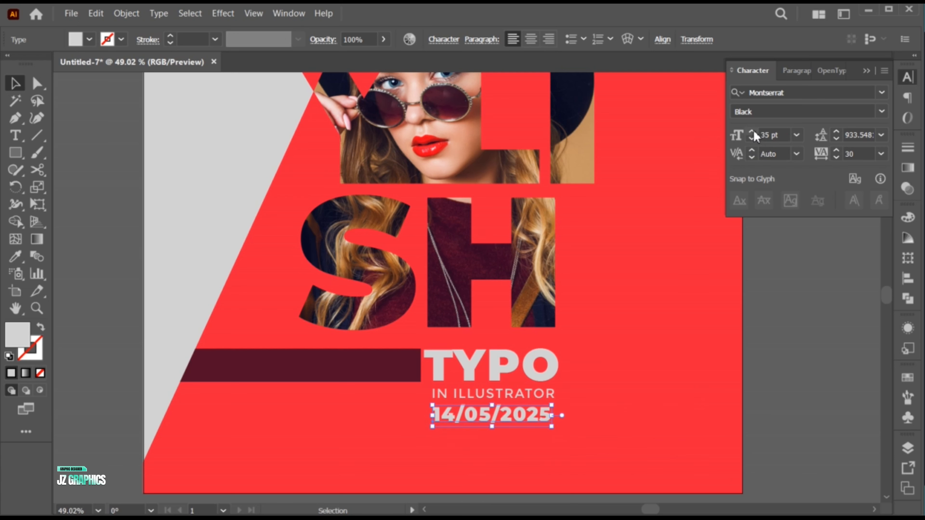
left_click(751, 131)
left_click(752, 133)
left_click(752, 142)
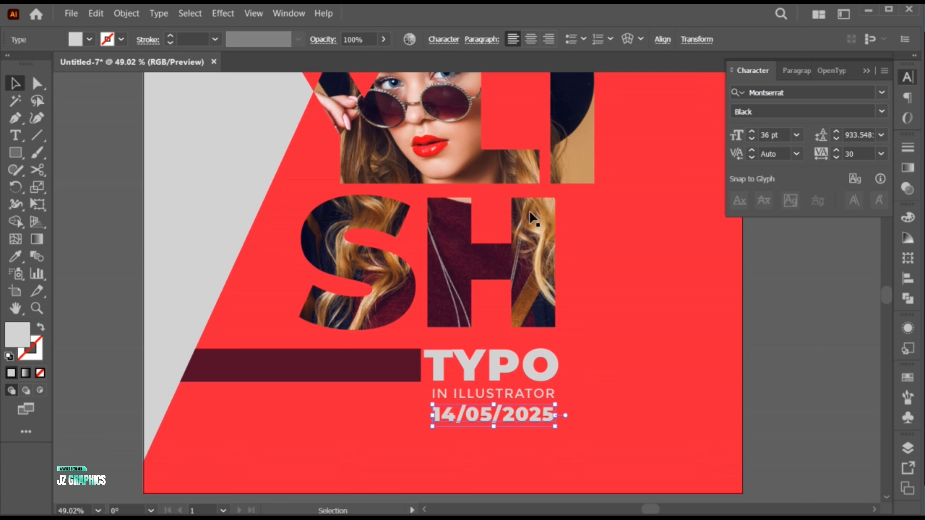
Recolor the date with the maroon of the bar and move it slightly down, away from IN ILLUSTRATOR.
key("i")
left_click(359, 373)
key("v")
left_click(135, 325)
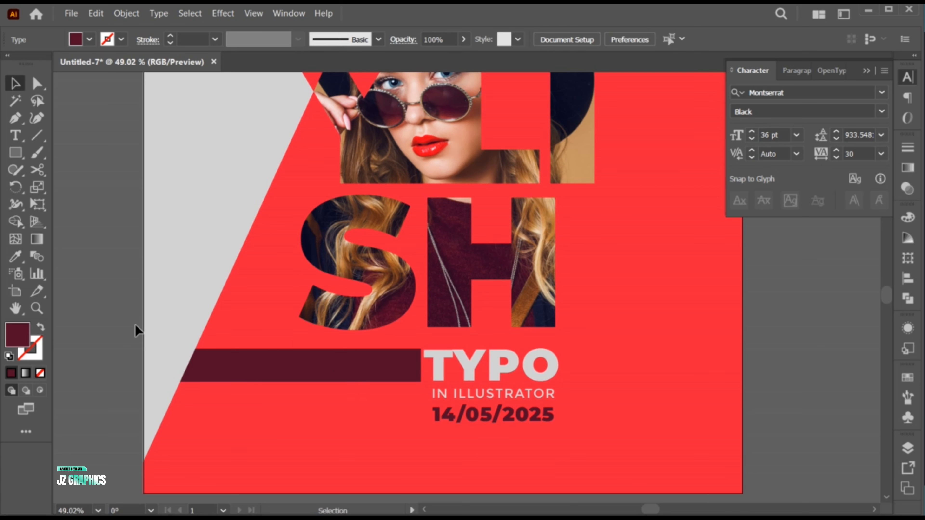
key("ctrl+0")
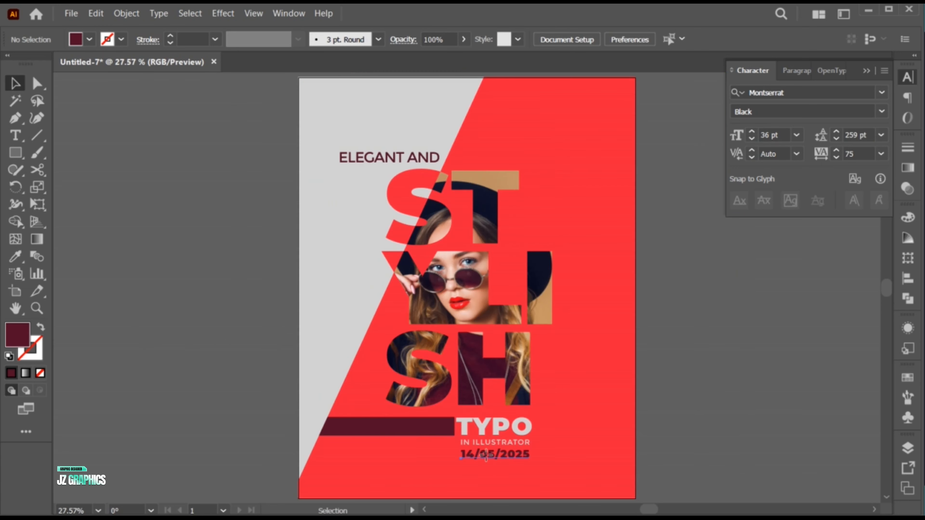
left_click_drag(486, 456, 485, 459)
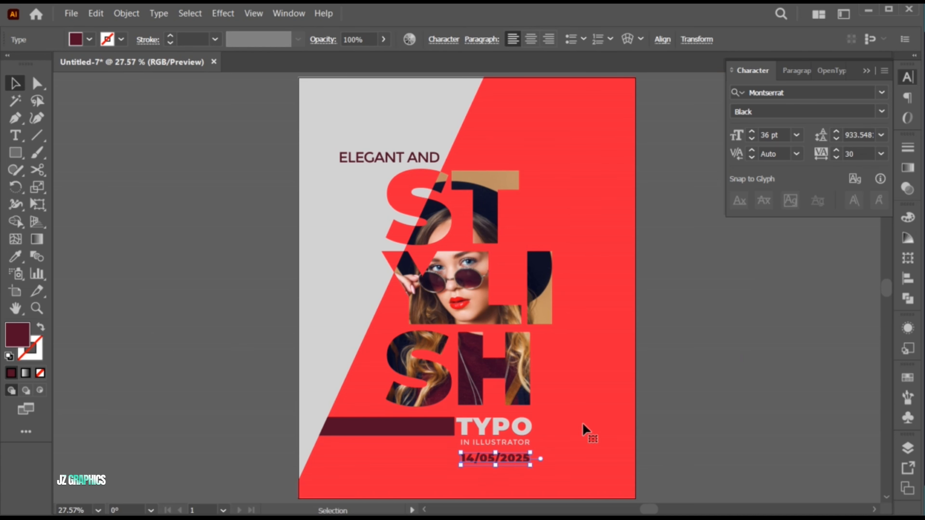
left_click(656, 401)
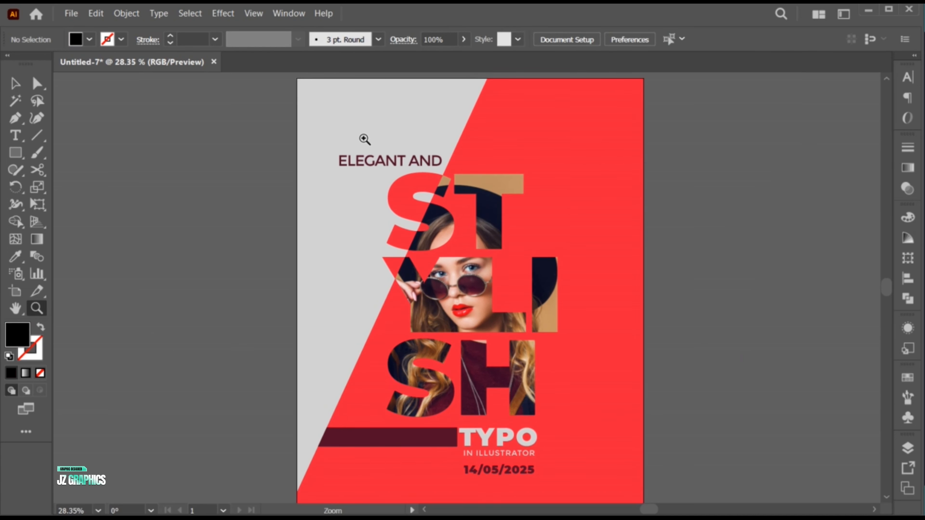
Draw an L-shaped corner bracket with the Pen tool just inside the poster's upper-left corner.
left_click(16, 118)
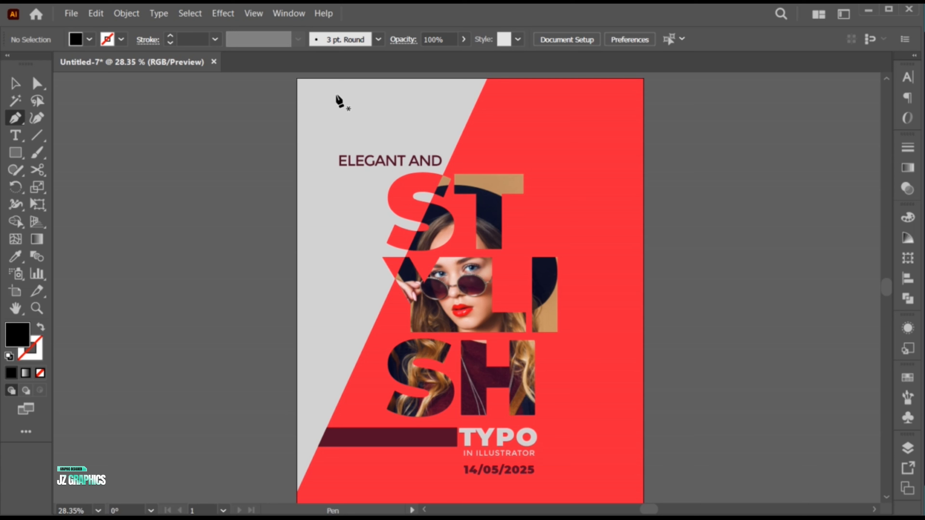
left_click(307, 88)
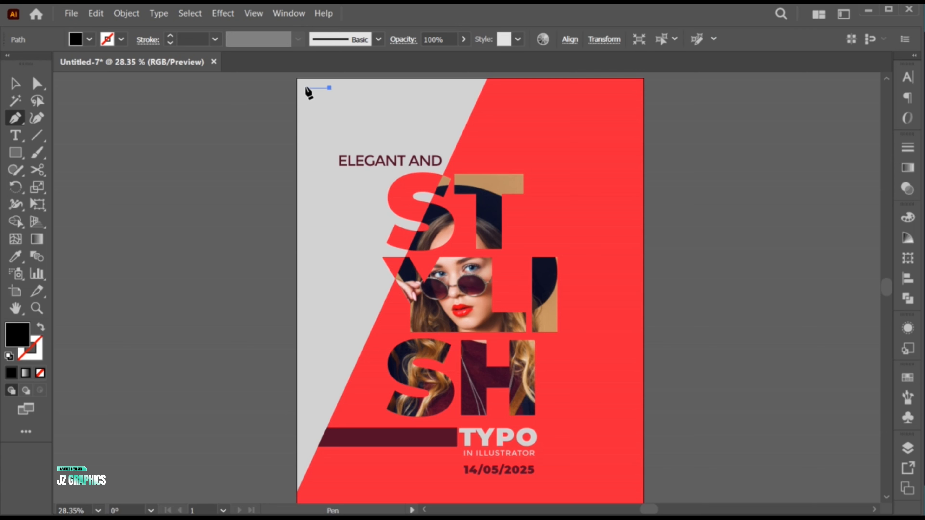
left_click(306, 121)
key("v")
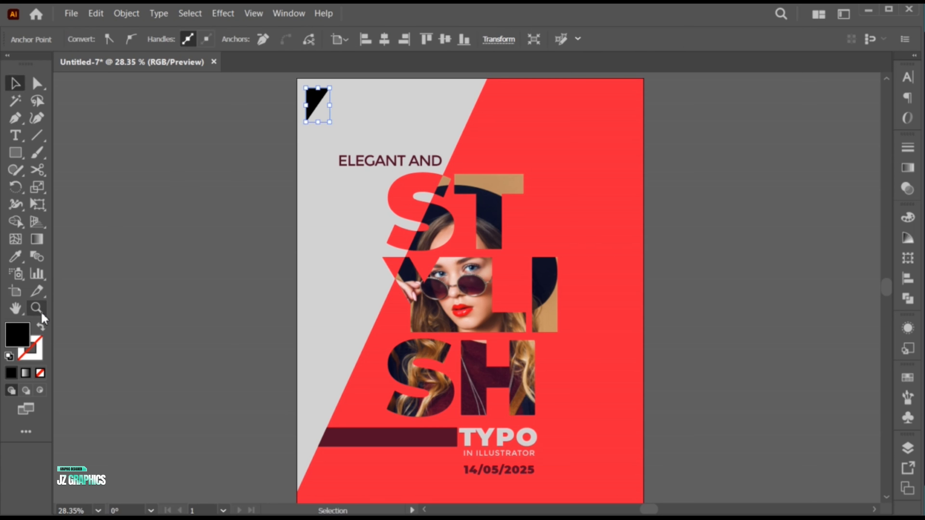
Swap the corner bracket's fill and stroke so only the black outline remains, and set the stroke weight to 3 pt.
left_click(41, 329)
left_click(244, 85)
left_click(320, 90)
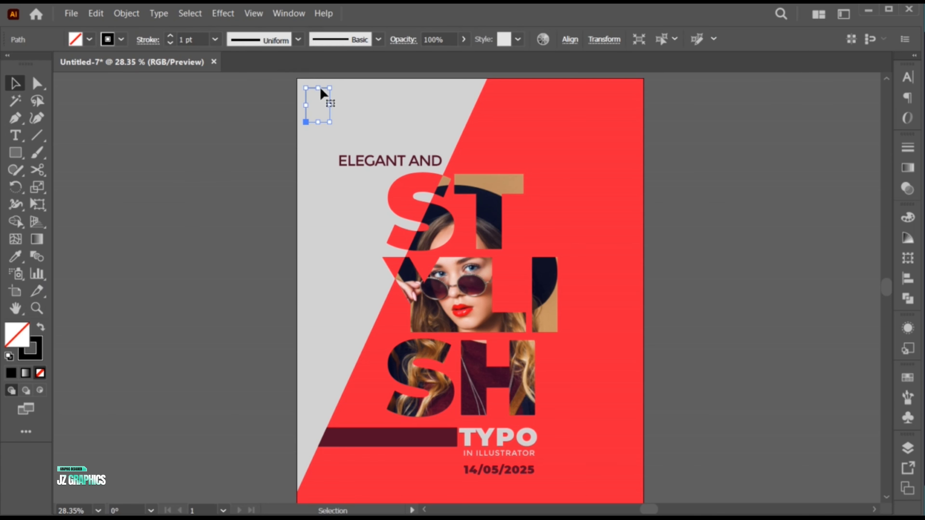
key("x")
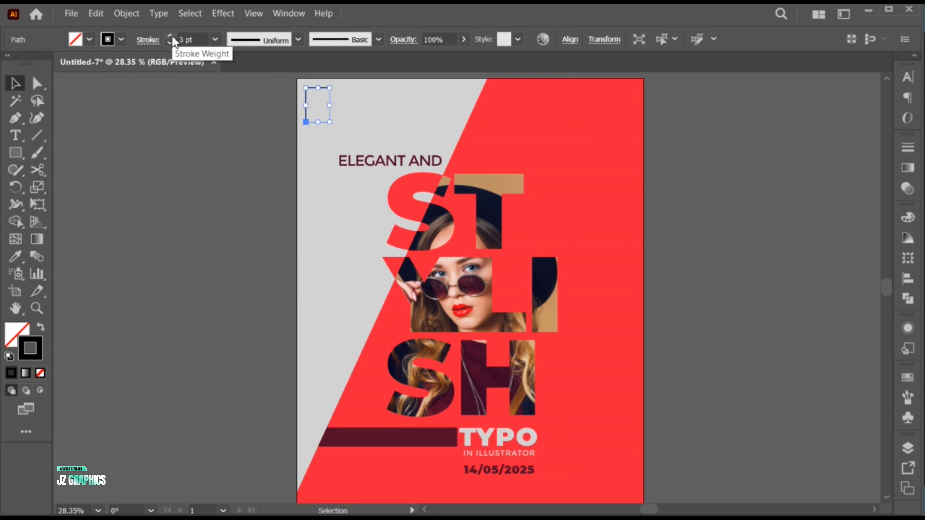
left_click(171, 36)
Try the bar's maroon as the corner bracket's stroke color, and undo it.
key("i")
left_click(375, 436, "shift")
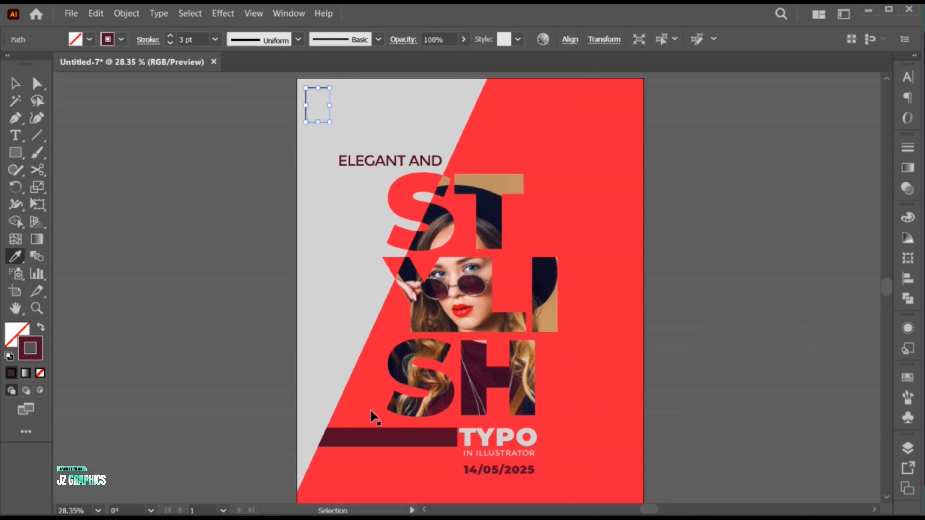
key("ctrl+z")
key("v")
Recolor the corner bracket's stroke with the red sampled from the poster background.
key("i")
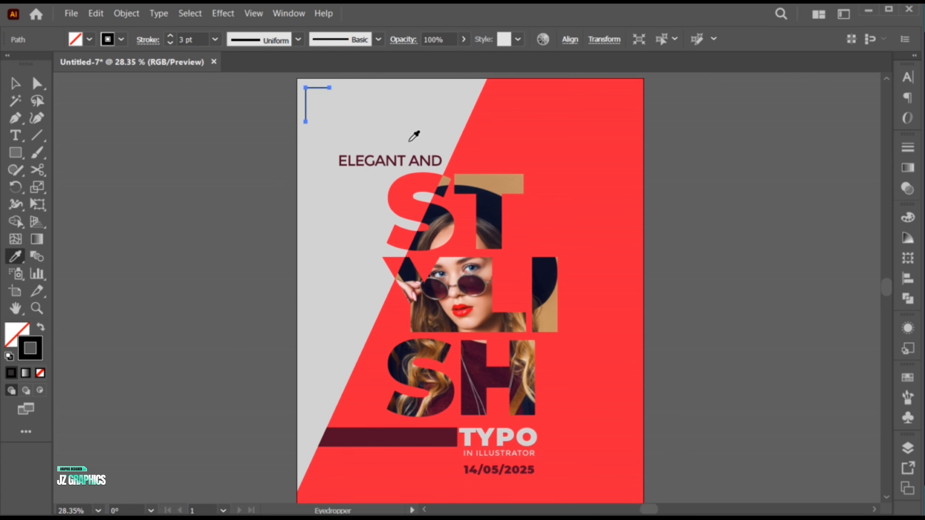
left_click(533, 155, "shift")
key("v")
left_click(242, 177)
Duplicate the red corner bracket and place the copy in the poster's lower-right corner.
key("z")
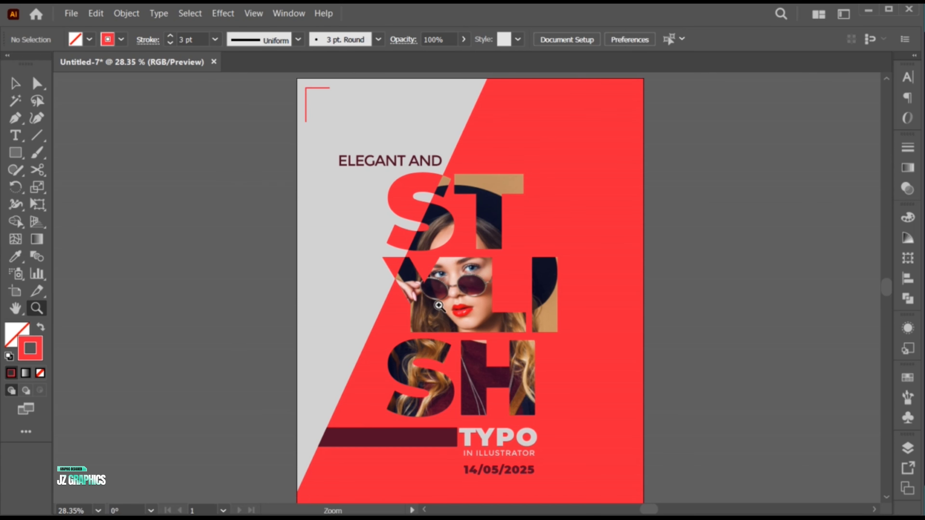
left_click_drag(415, 293, 435, 306)
key("v")
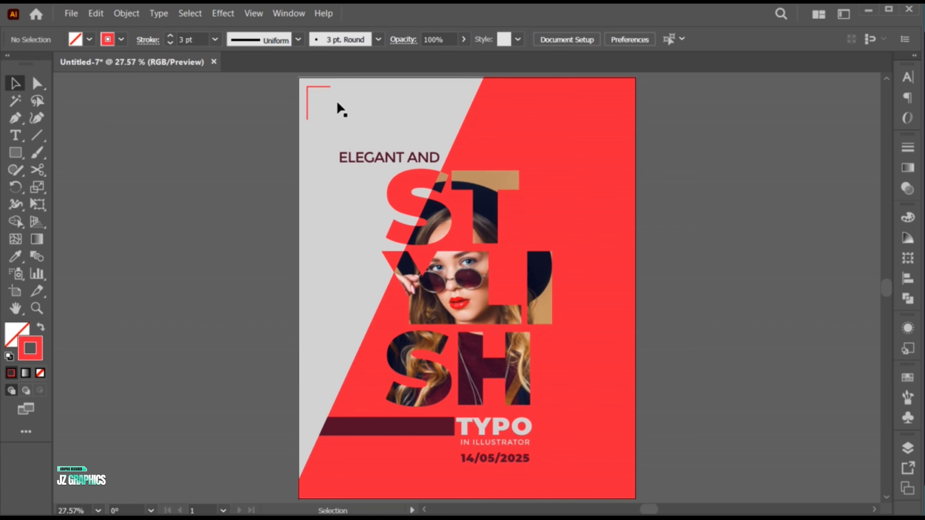
left_click(619, 464)
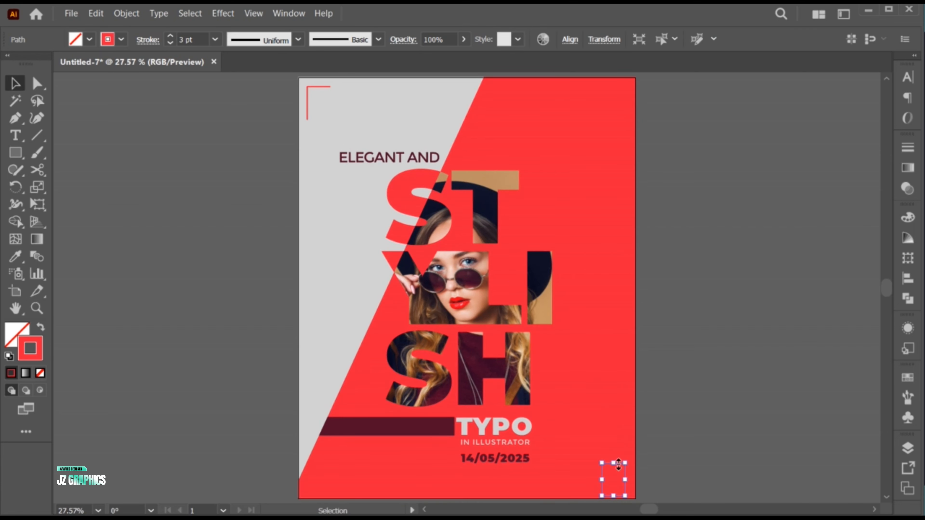
Recolor the copied bracket's stroke with the background's light gray and rotate it 180° to frame the lower-right corner.
key("i")
left_click(346, 295, "shift")
key("v")
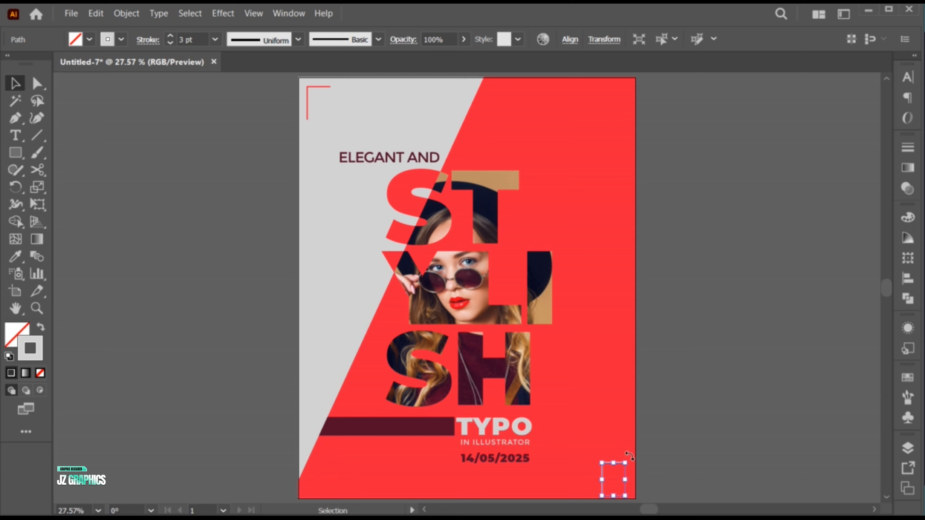
mouse_move(630, 456)
left_mouse_down()
mouse_move(590, 491)
mouse_move(597, 501)
mouse_move(623, 471)
left_mouse_up()
left_click(646, 469)
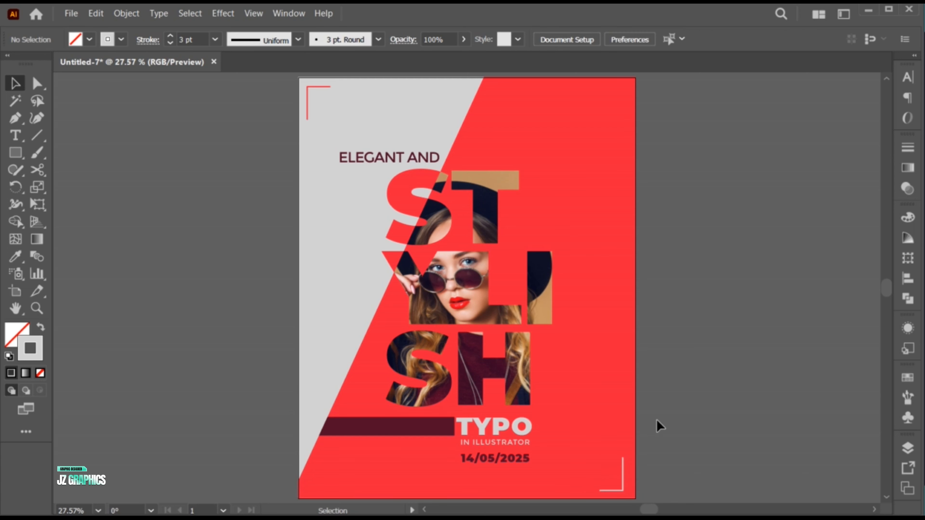
Paste the JZ logo, scaled down, into the poster's upper-right corner and recolor it with the background's light gray.
key("ctrl+v")
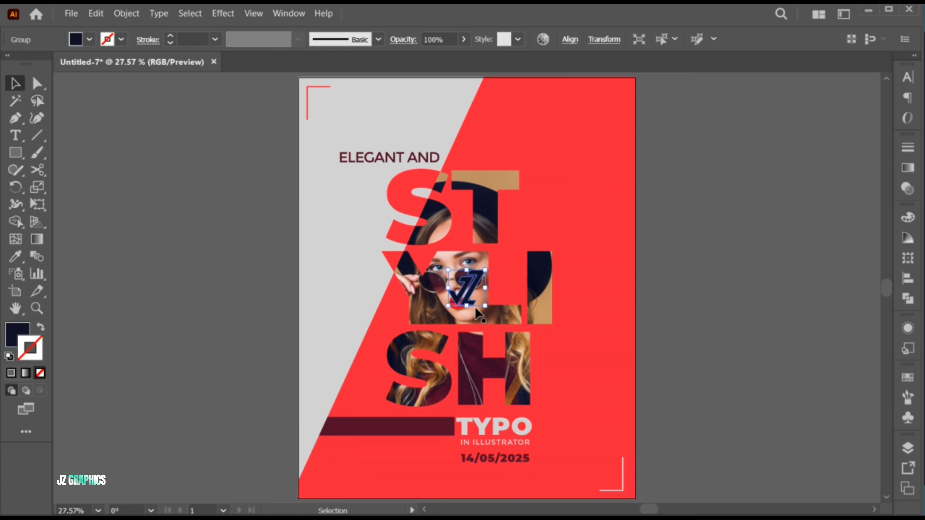
left_click_drag(470, 290, 609, 107)
key("i")
left_click(373, 213)
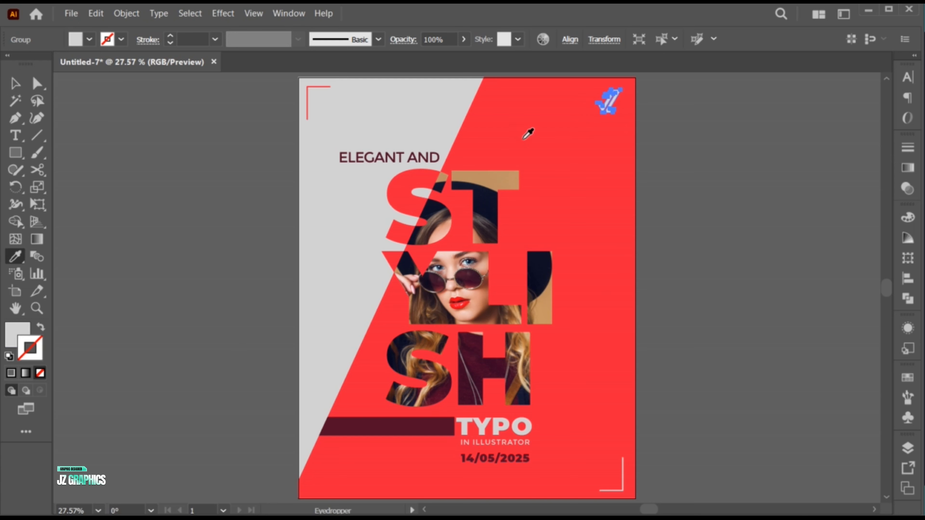
key("v")
Align the vertical centers of the upper-left corner bracket and the JZ logo.
left_click(324, 88, "shift")
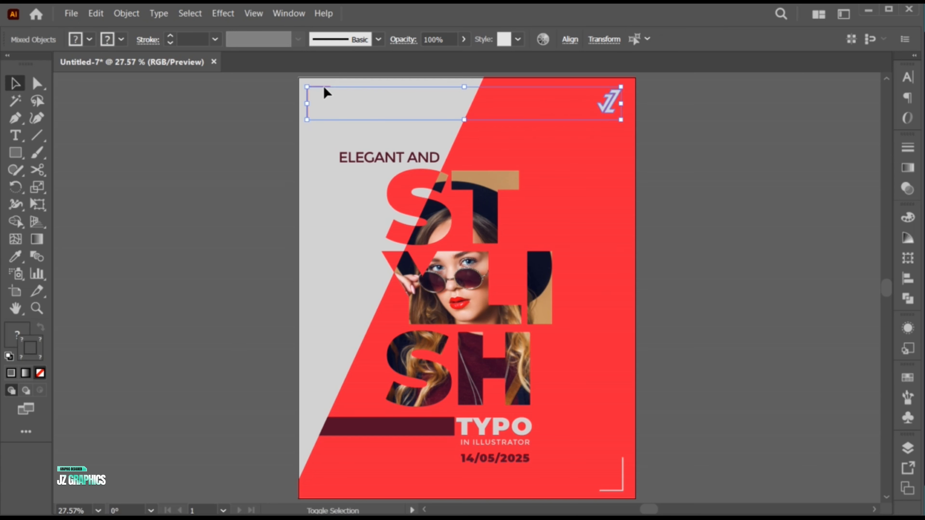
left_click(569, 40)
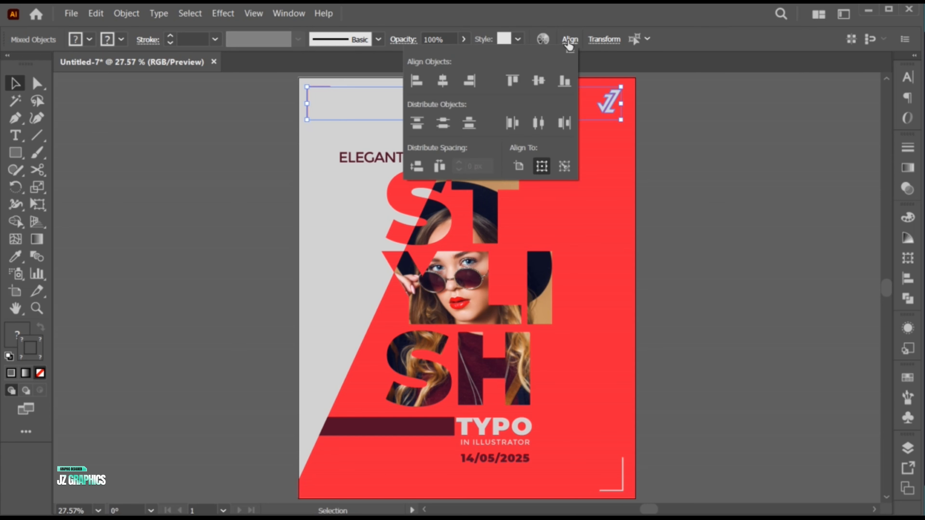
left_click(538, 81)
left_click(647, 168)
left_click(649, 173)
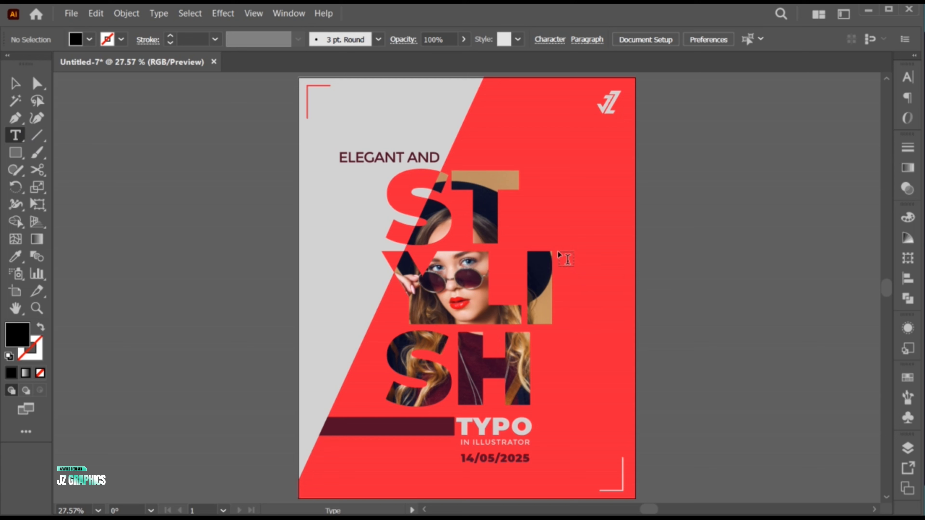
Add an area of placeholder text beside the YLI letters and set its font style to Montserrat ExtraLight.
left_click_drag(614, 306, 620, 324)
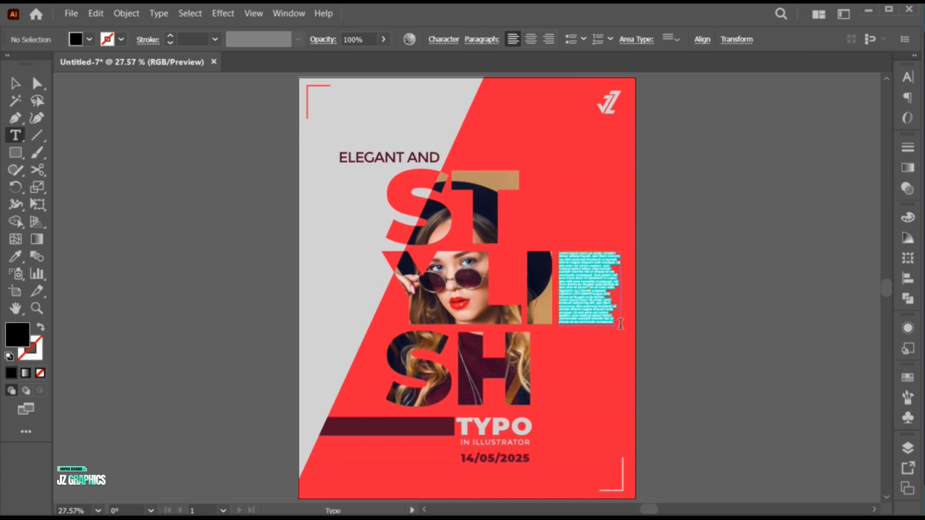
left_click(907, 77)
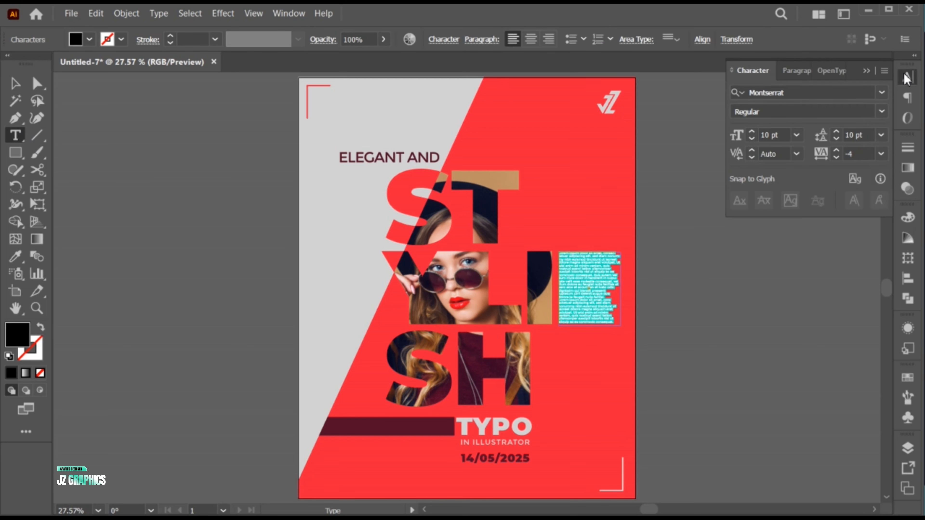
left_click(882, 111)
left_click(800, 159)
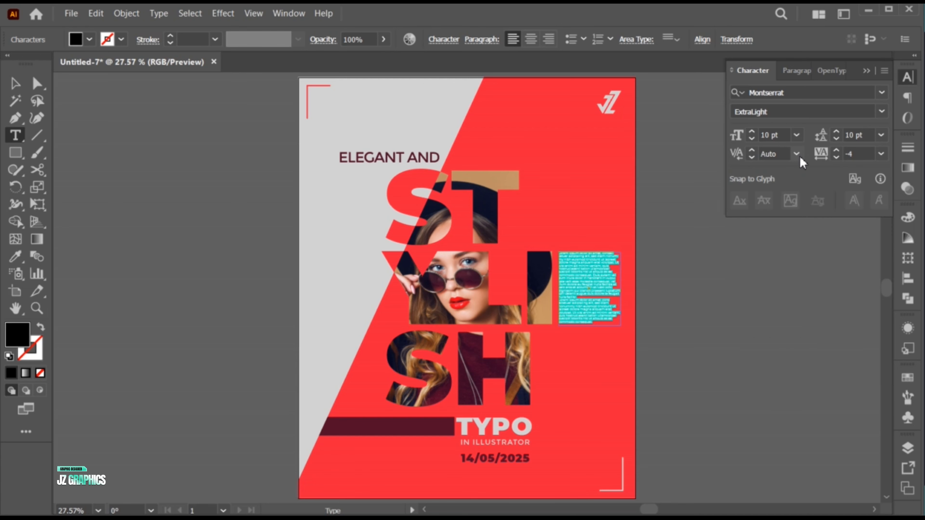
Recolor all of the placeholder text with the background's light gray.
left_click(595, 307)
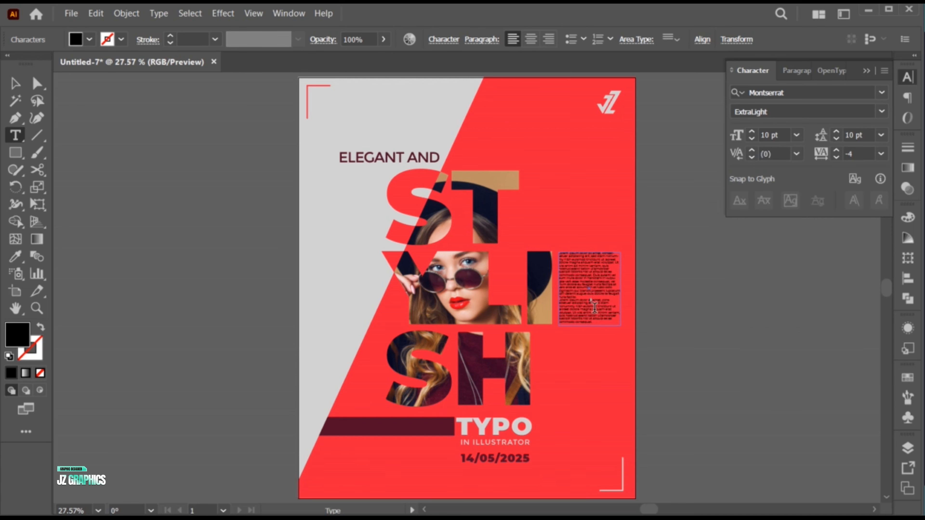
key("ctrl+a")
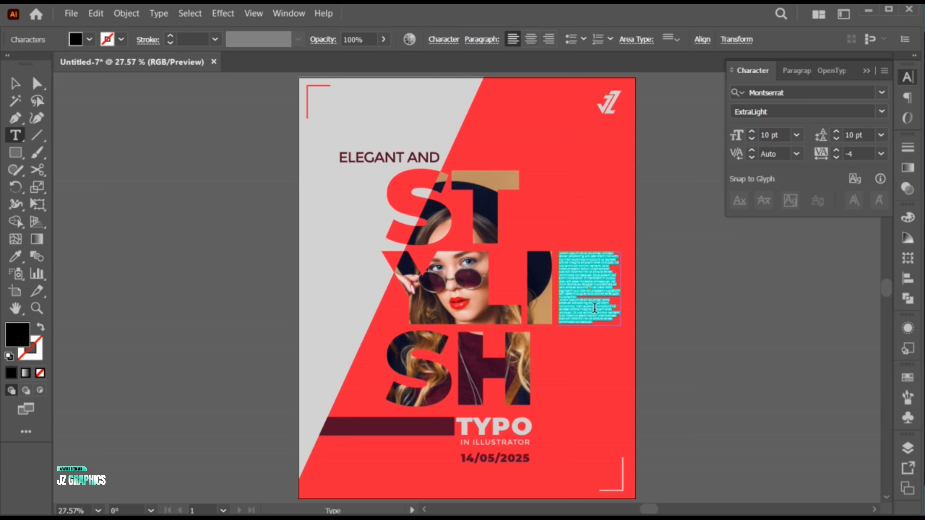
left_click(15, 256)
left_click(333, 224)
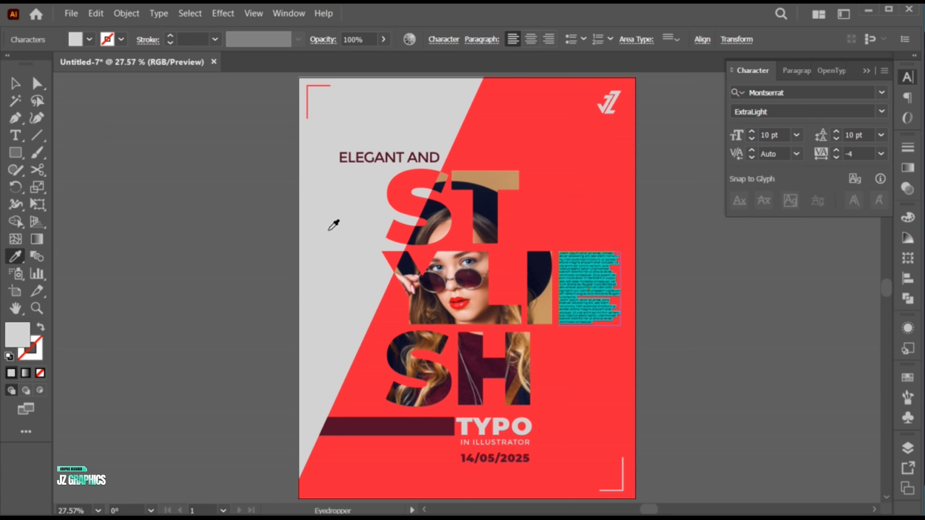
Set the placeholder text's font size and leading to 9 pt and its tracking to -10.
left_click(752, 138)
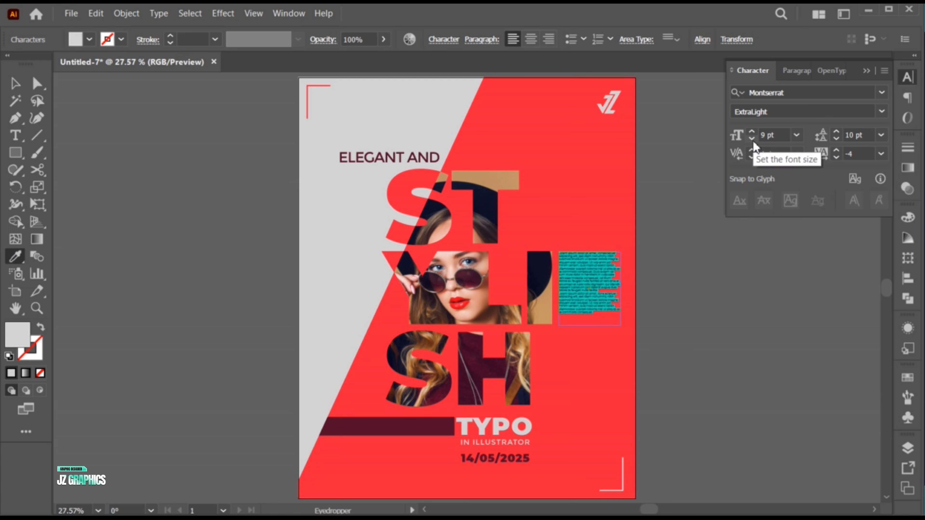
left_click(837, 139)
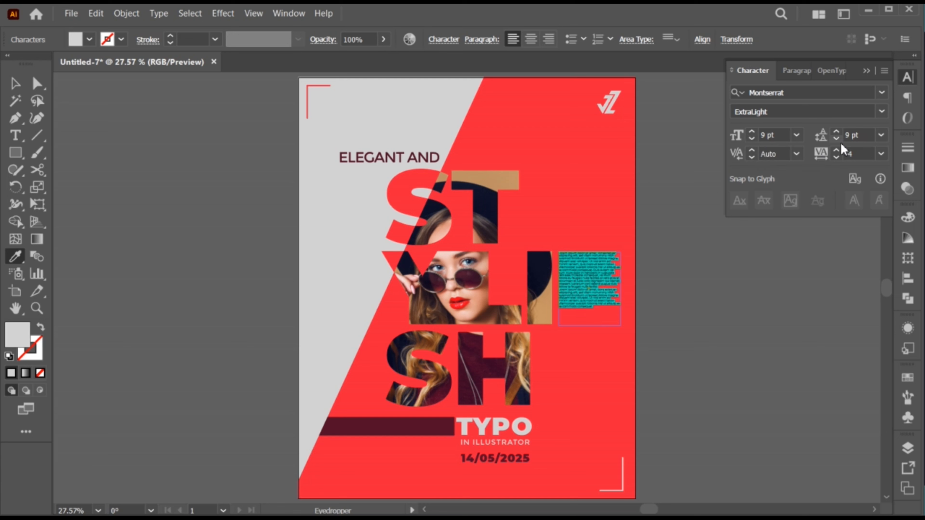
left_click(881, 155)
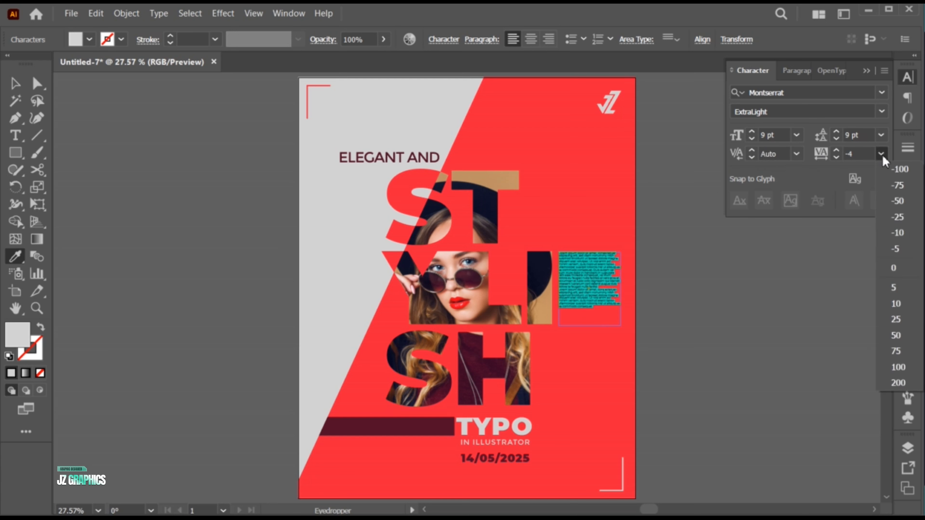
left_click(904, 233)
key("v")
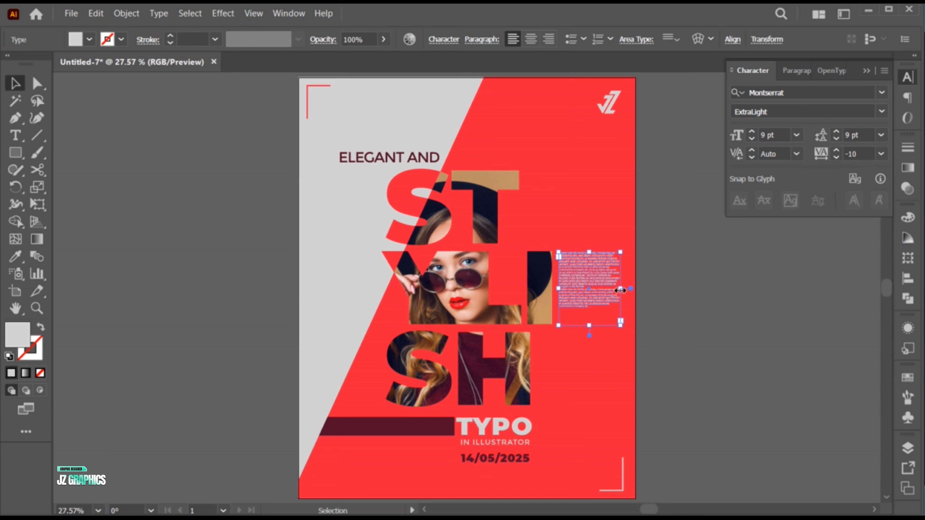
Narrow the placeholder text frame slightly from its right edge and set the font size to 11 pt.
left_click_drag(620, 290, 616, 289)
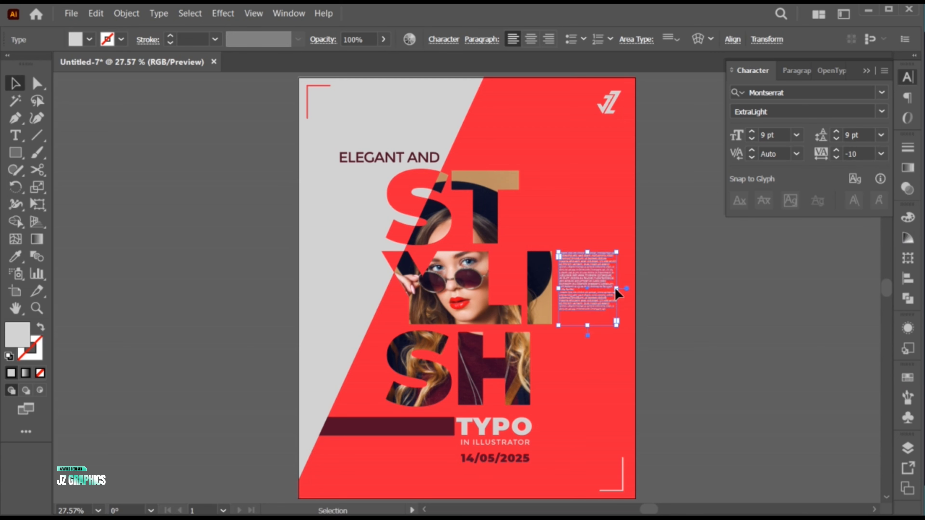
left_click(753, 132)
left_click(753, 132)
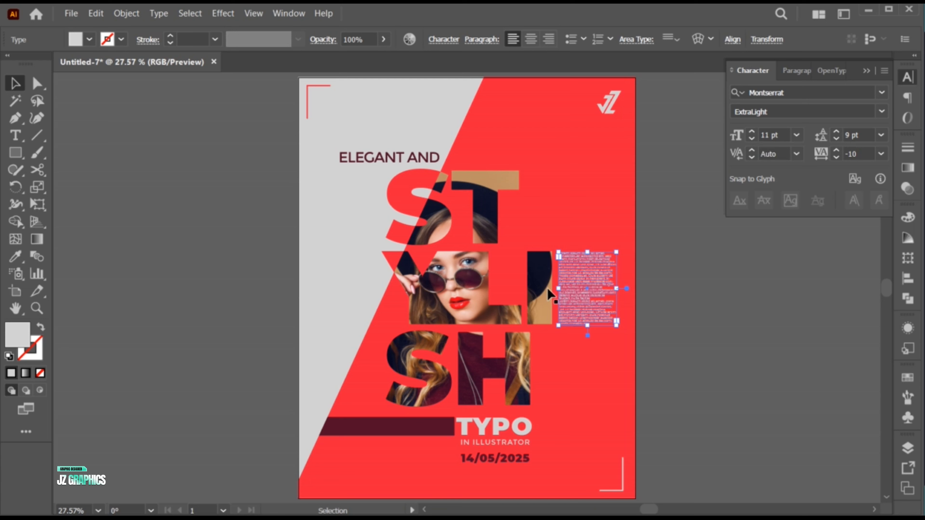
Delete a block of lines from the middle of the placeholder text and split the remainder into two paragraphs separated by a blank line.
double_click(577, 287)
left_click_drag(559, 281, 608, 306)
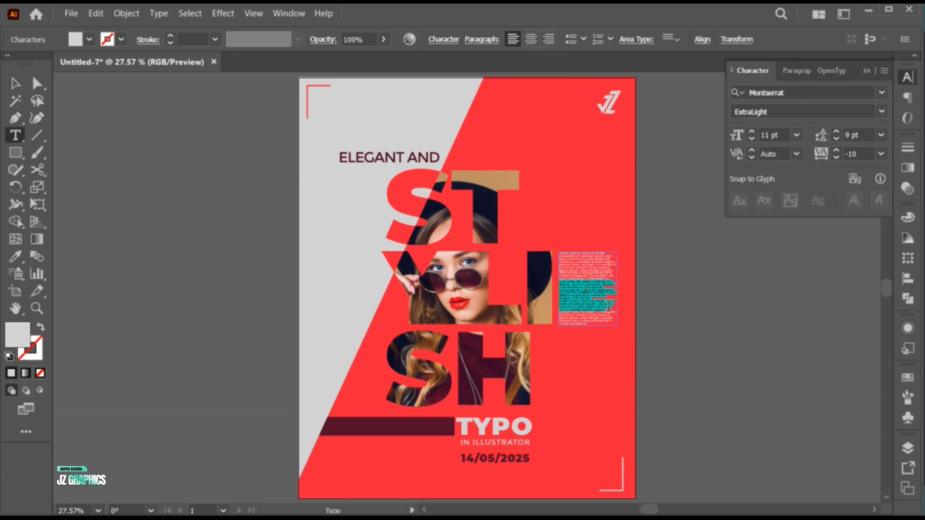
key("BackSpace")
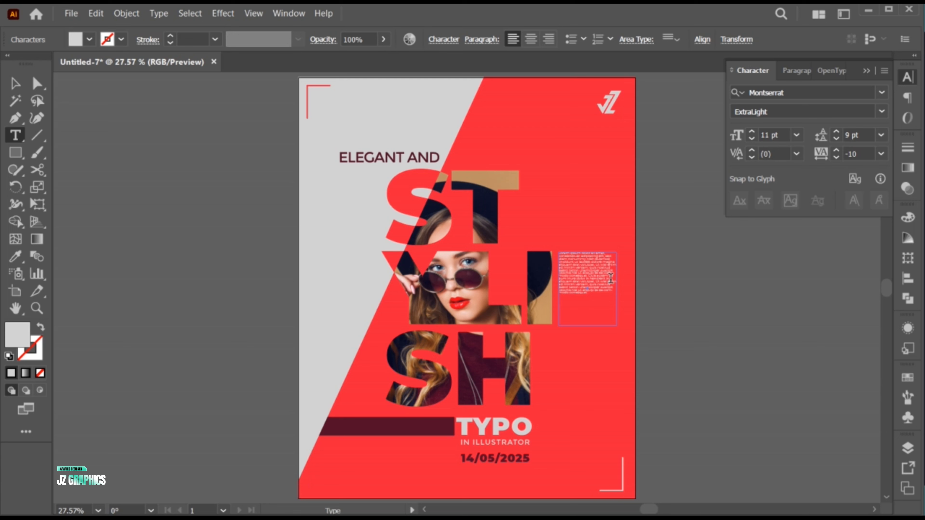
key("Return")
key("Return")
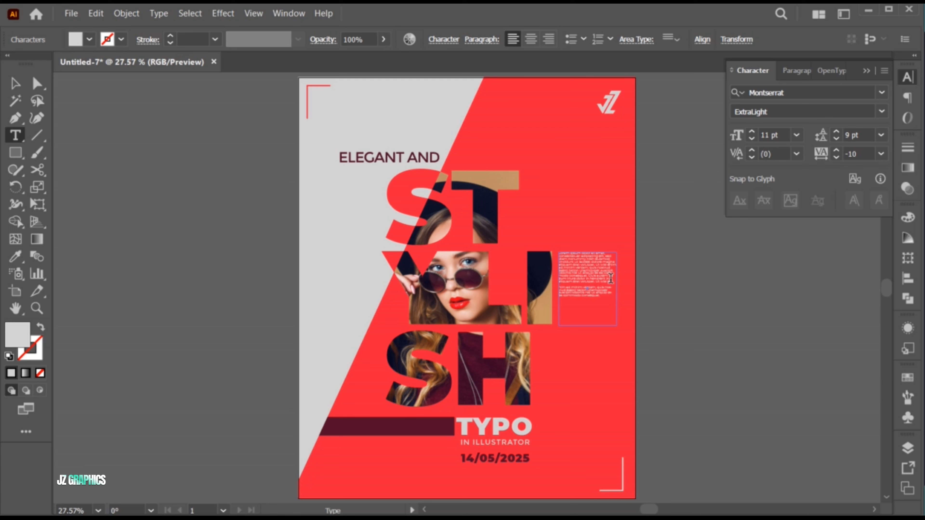
key("Escape")
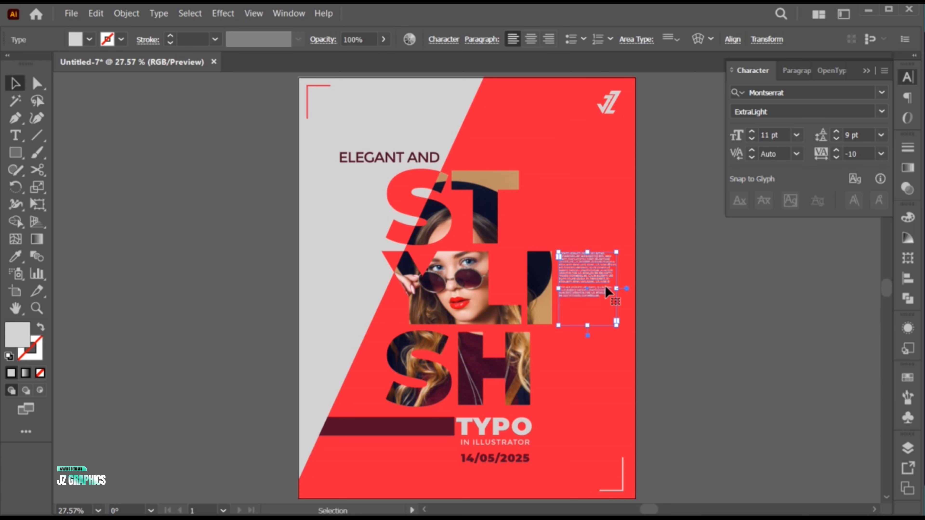
Set the placeholder text's font size and leading to 12 pt.
left_click(752, 133)
left_click(836, 133)
left_click(837, 133)
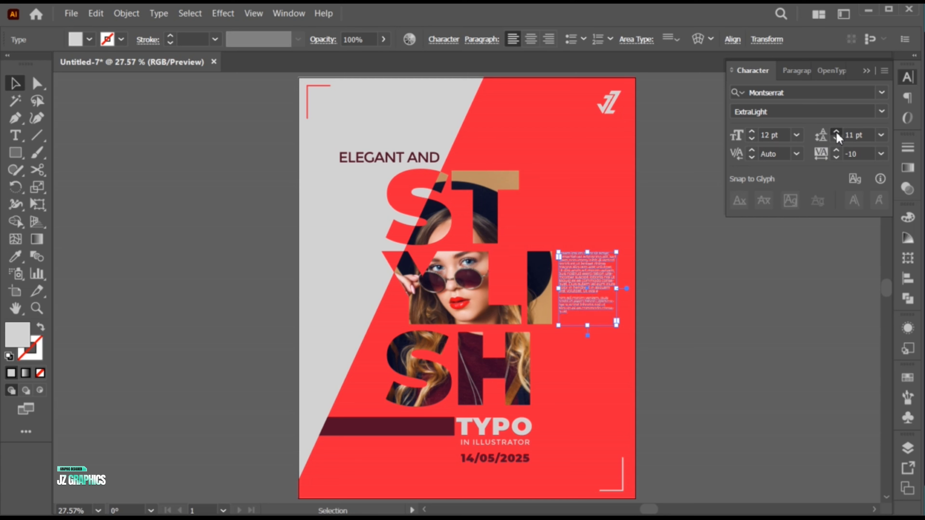
left_click(837, 133)
left_click(666, 297)
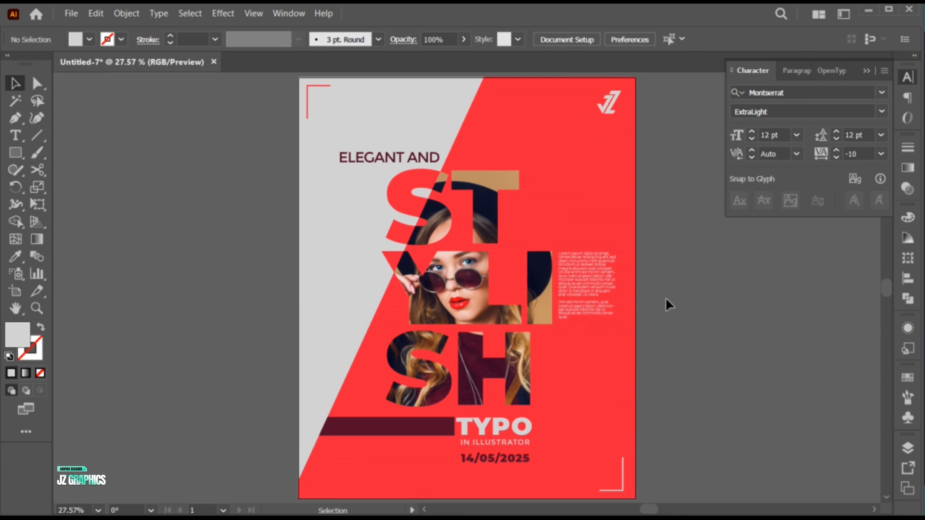
left_click(861, 71)
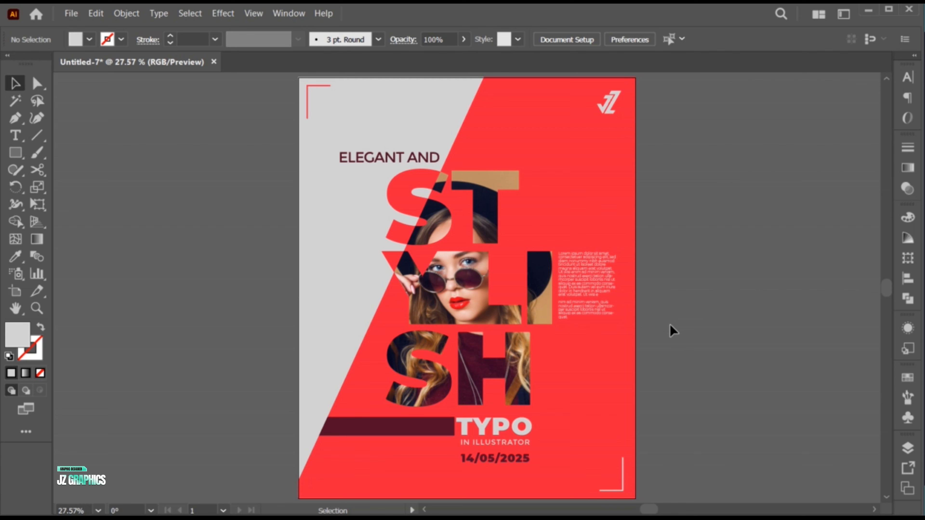
Copy the light gray background rectangle and paste the duplicate directly in front of it.
left_click(333, 253)
left_click(93, 14)
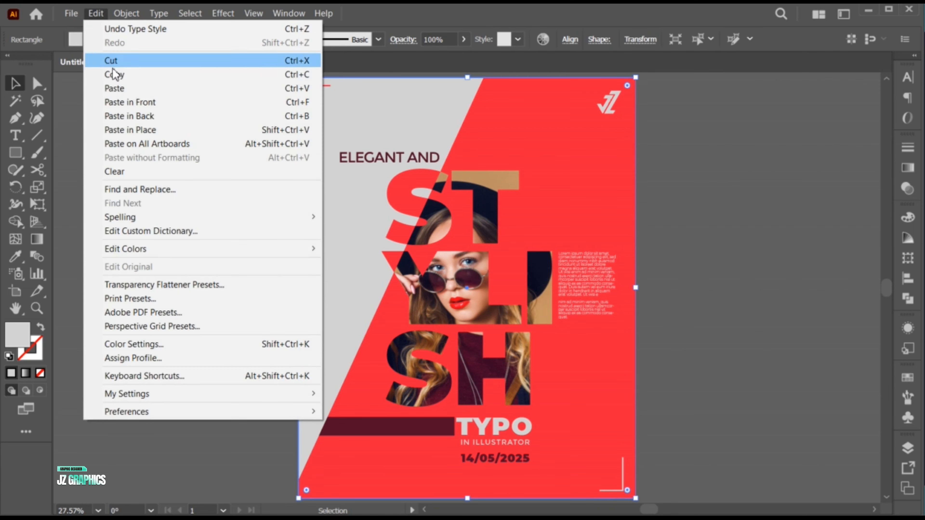
left_click(115, 75)
left_click(94, 16)
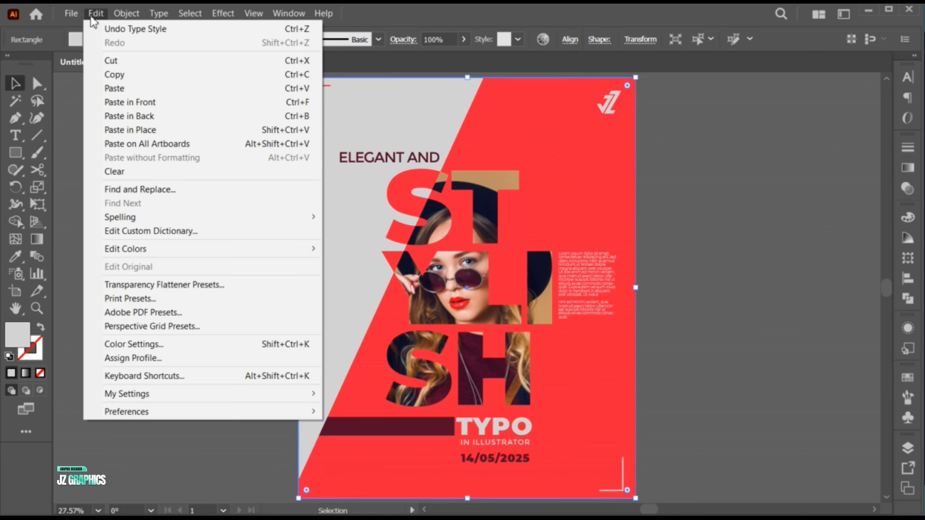
left_click(148, 102)
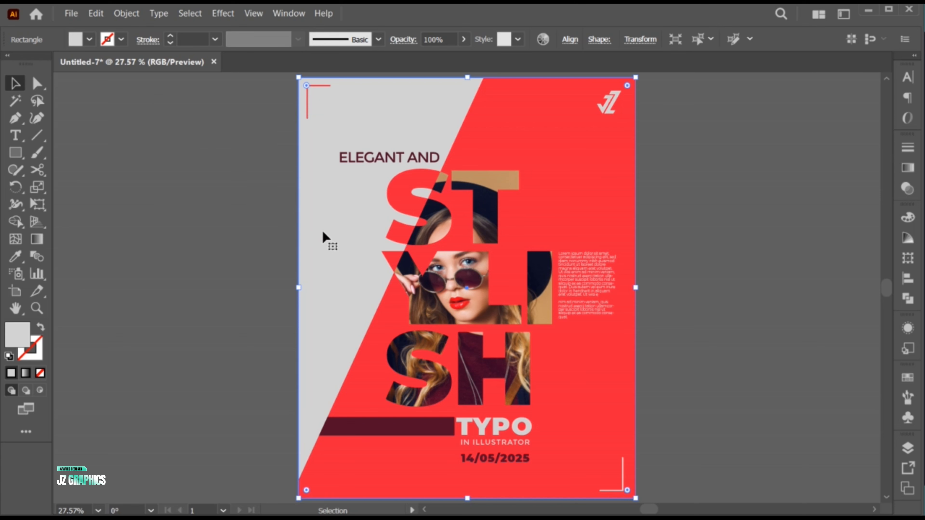
Apply the Note Paper sketch effect to the gray rectangle copy with Image Balance 10, Graininess 11 and Relief 9.
left_click(223, 14)
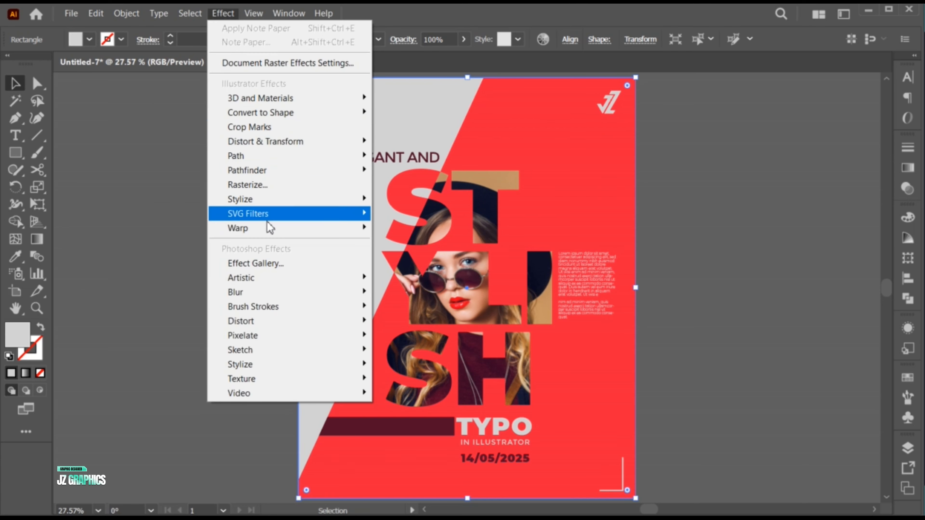
mouse_move(309, 351)
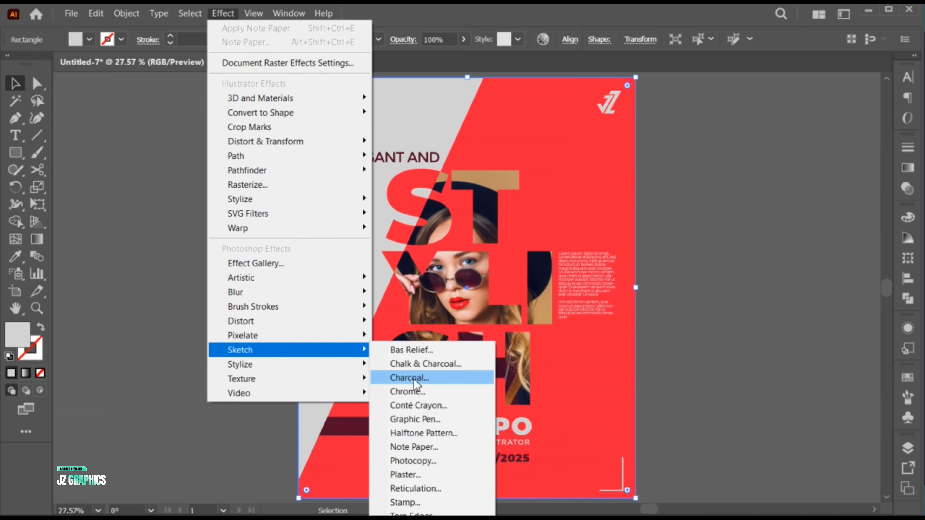
left_click(419, 446)
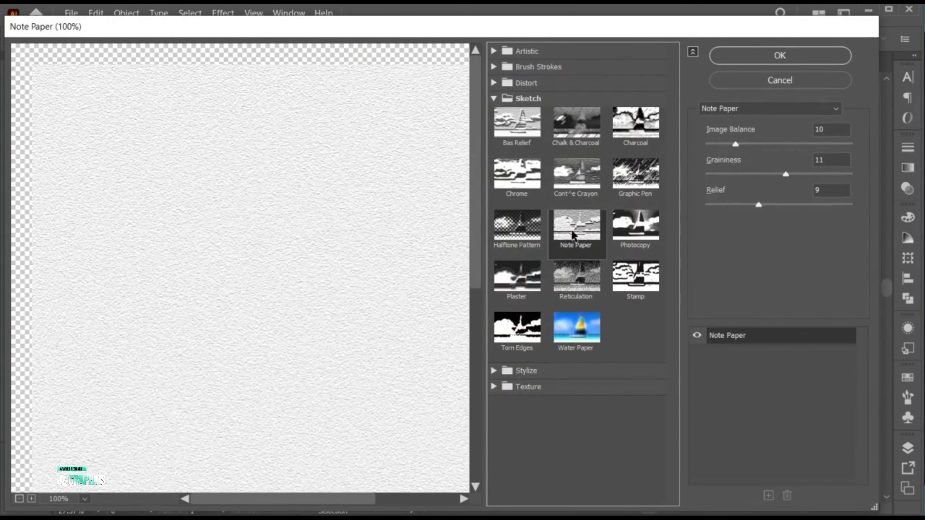
double_click(825, 129)
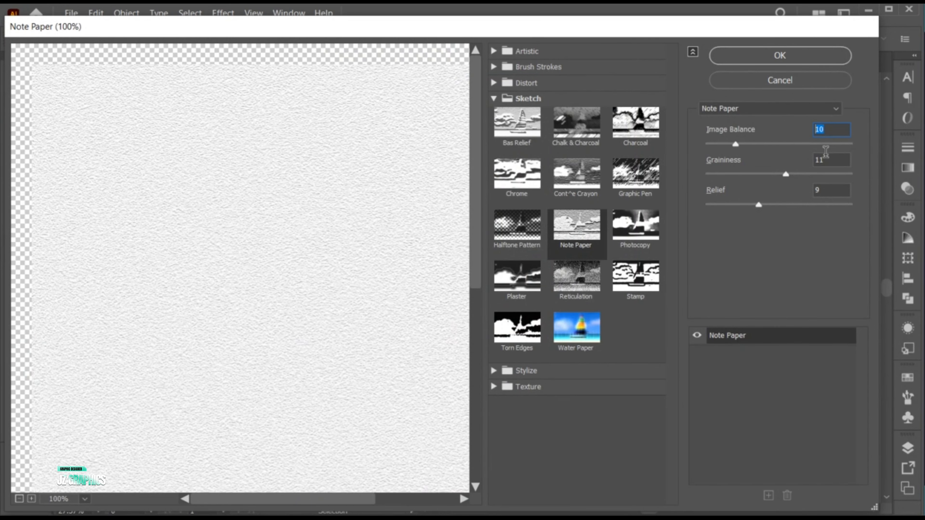
double_click(832, 163)
left_click(786, 57)
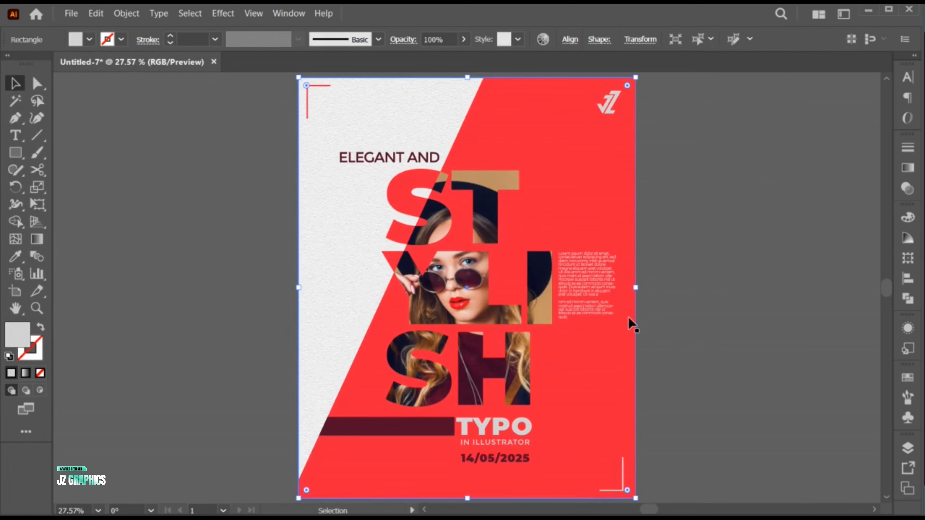
left_click(674, 400)
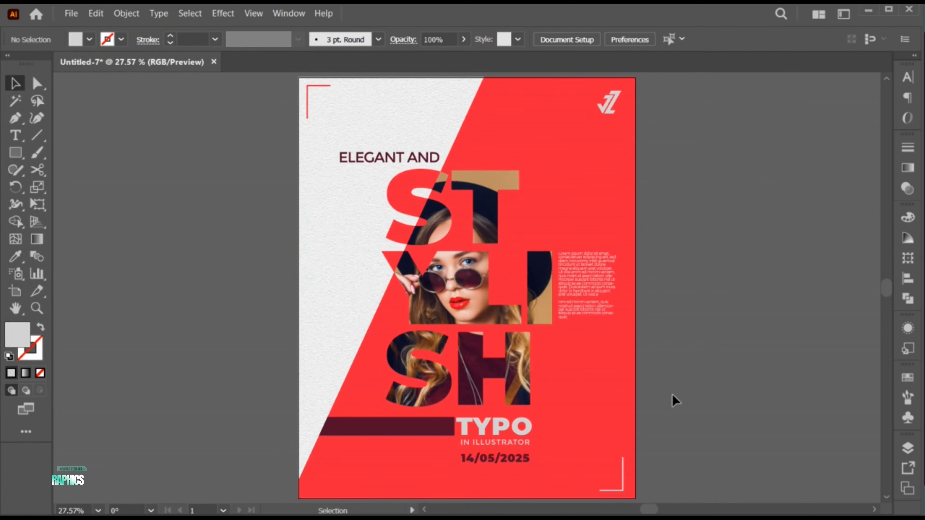